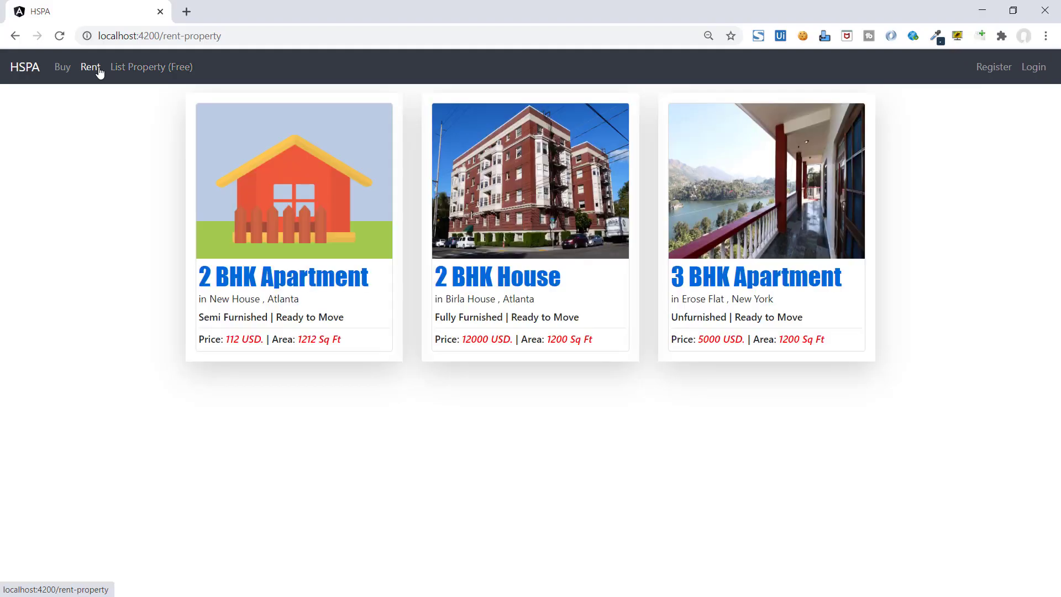
# - Start a rental listing for a 2 BHK semi-furnished apartment in New House 4, Paris
pyautogui.click(152, 67)
pyautogui.click(258, 208)
pyautogui.click(241, 268)
pyautogui.click(284, 328)
pyautogui.click(263, 386)
pyautogui.click(302, 443)
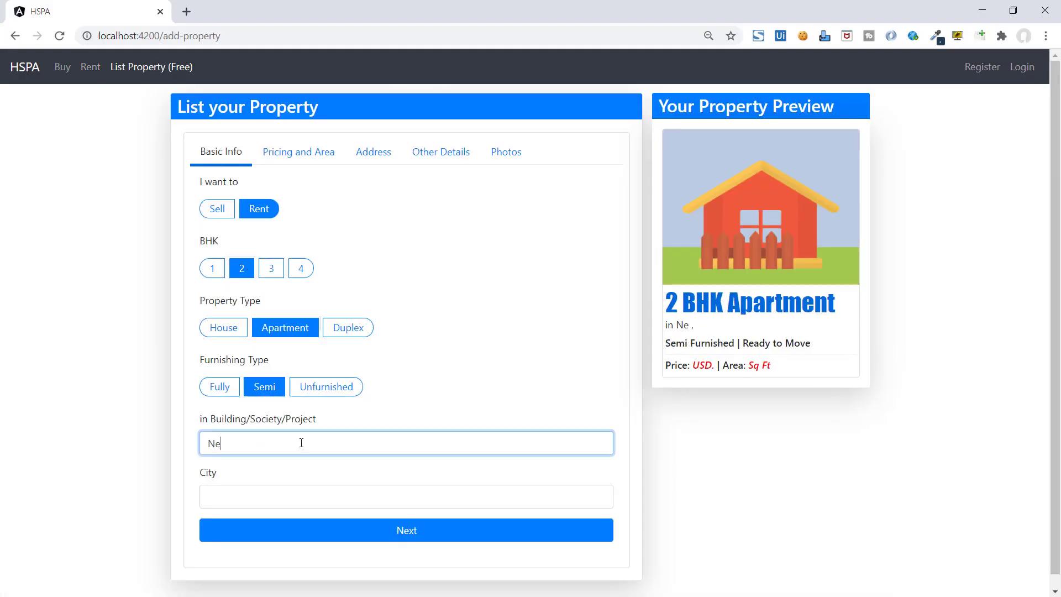
pyautogui.write('New House -4')
pyautogui.click(406, 497)
pyautogui.write('Paris')
pyautogui.click(407, 530)
pyautogui.write('120')
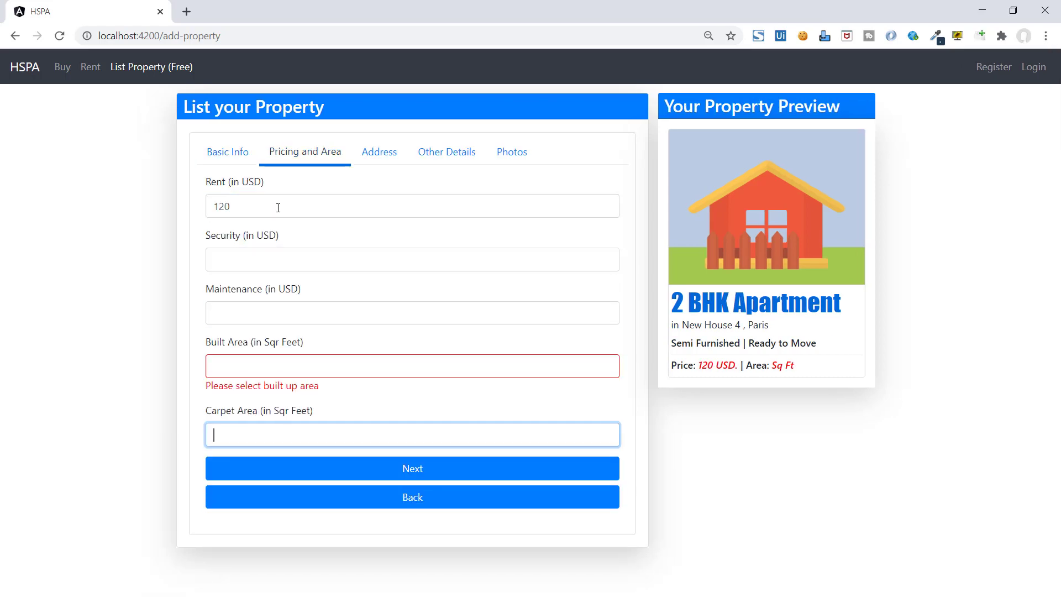
# - Enter the address, then mark it not ready to move, not gated, with a West entrance
pyautogui.click(379, 152)
pyautogui.click(412, 313)
pyautogui.write('Street')
pyautogui.click(412, 415)
pyautogui.click(254, 321)
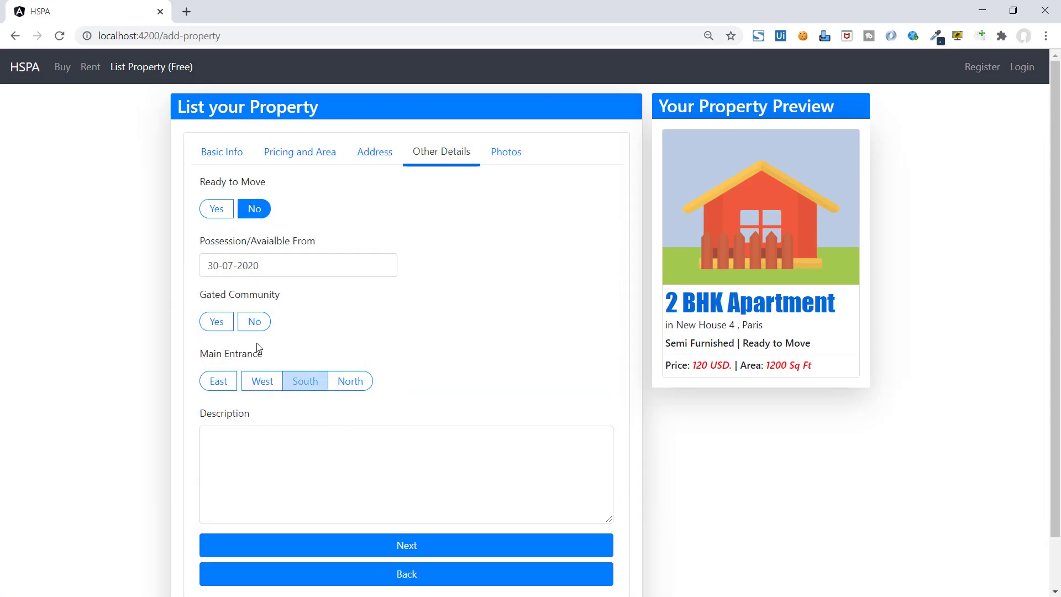
pyautogui.click(309, 480)
pyautogui.click(262, 380)
# - Save the new listing and open its detail page (property 104)
pyautogui.click(407, 545)
pyautogui.click(412, 414)
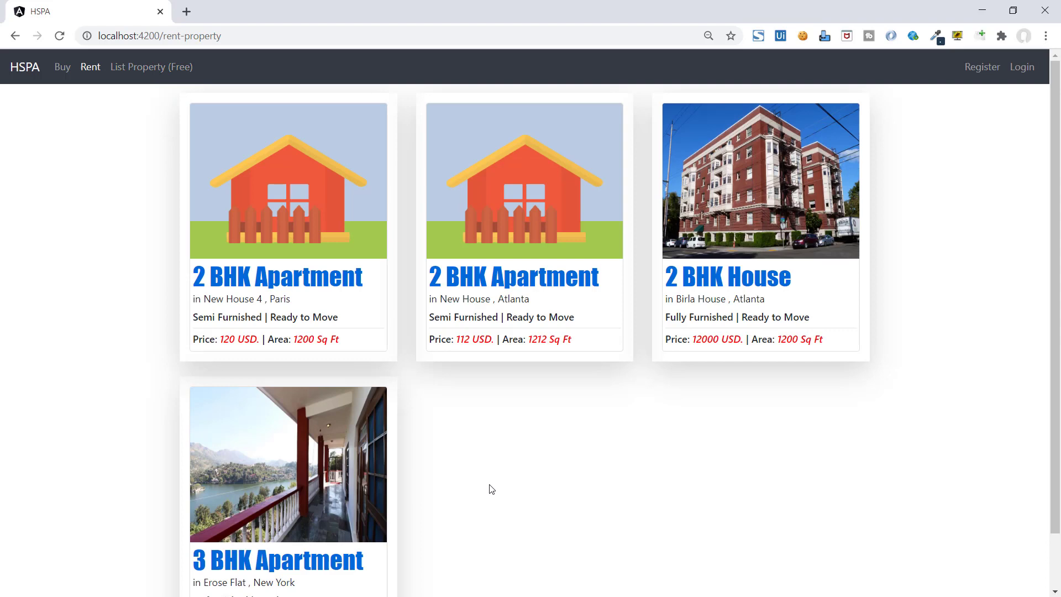
pyautogui.click(272, 238)
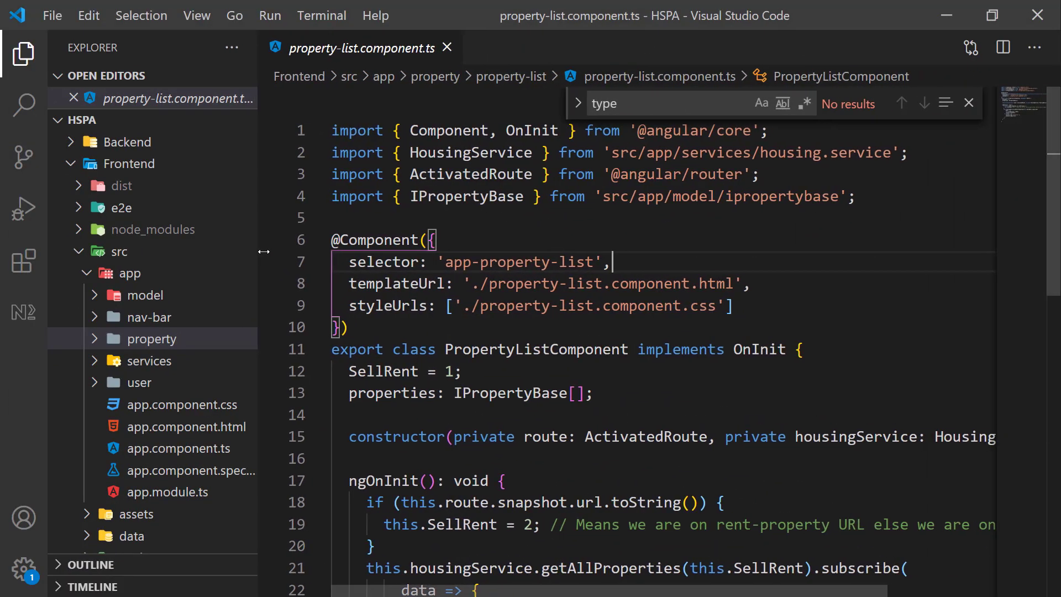
pyautogui.hotkey('ctrl', '`')
pyautogui.moveTo(648, 390)
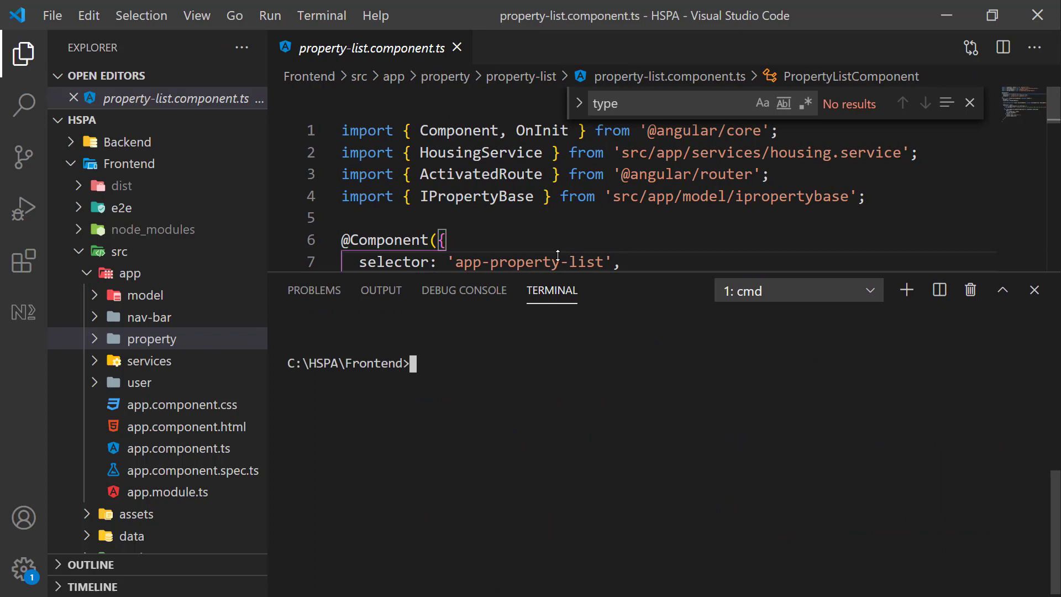
pyautogui.moveTo(555, 294); pyautogui.dragTo(554, 176)
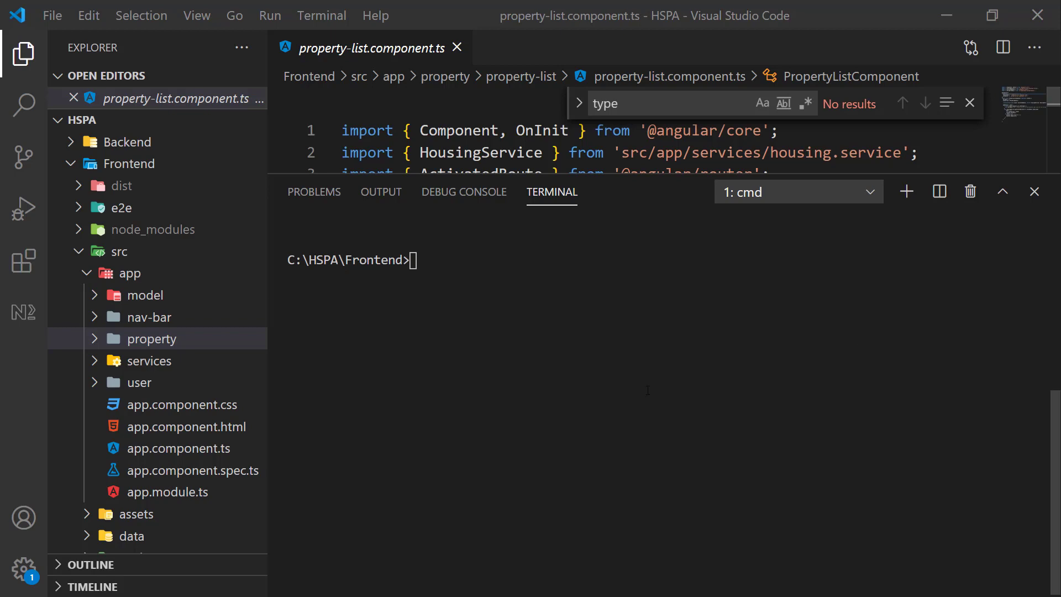
pyautogui.click(620, 401)
pyautogui.write('ng update ')
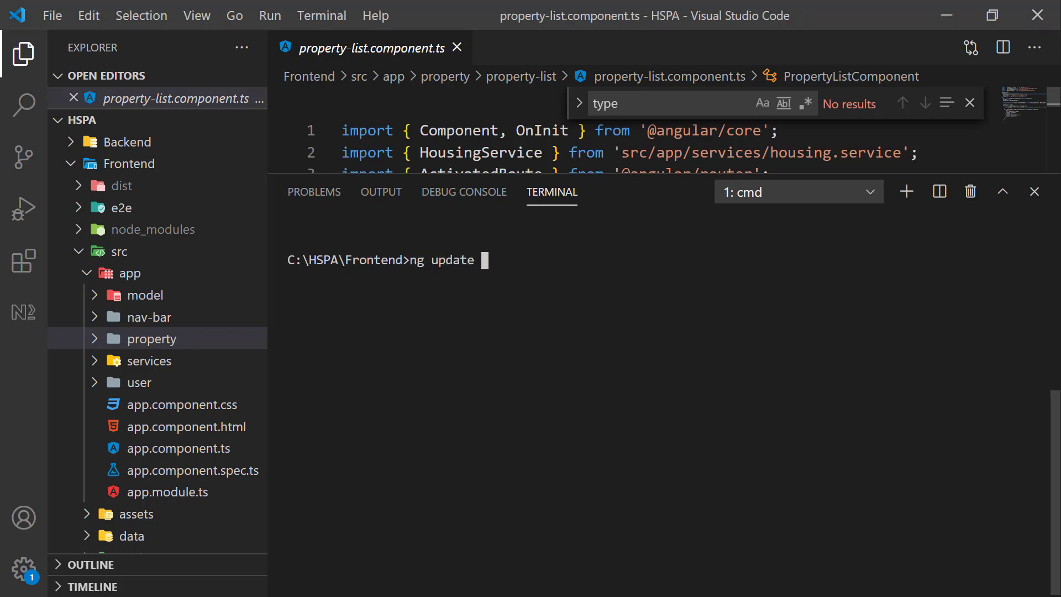
pyautogui.write('@angular/core @')
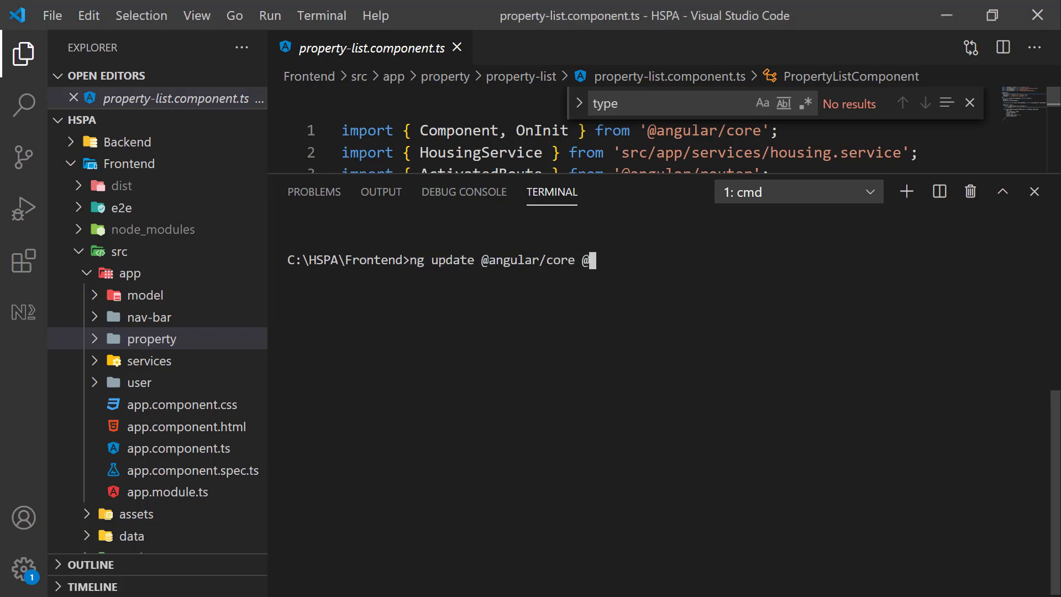
pyautogui.write('angular/cli')
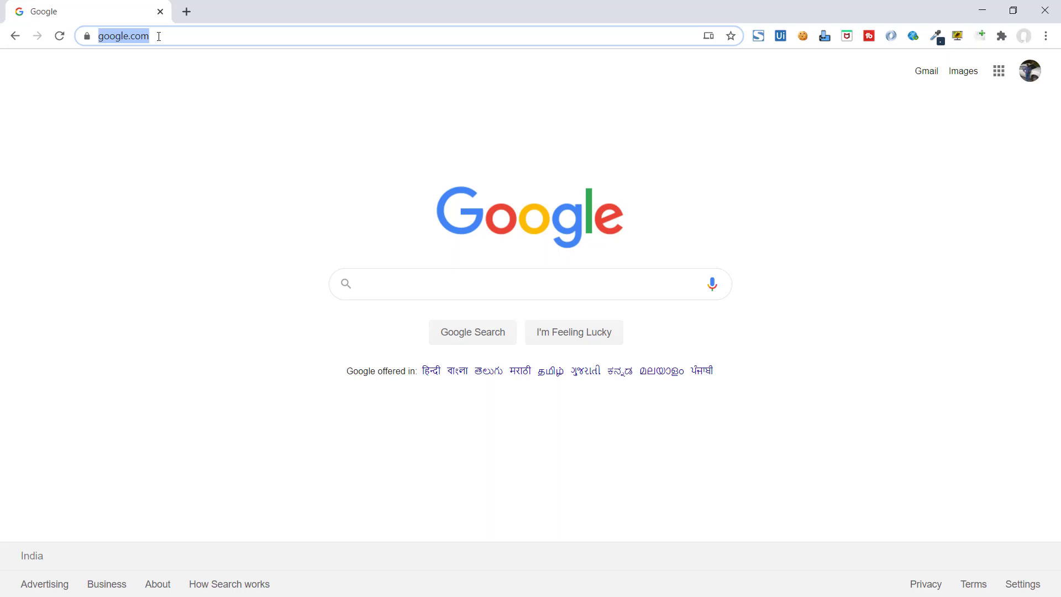
pyautogui.write('update.angular.io')
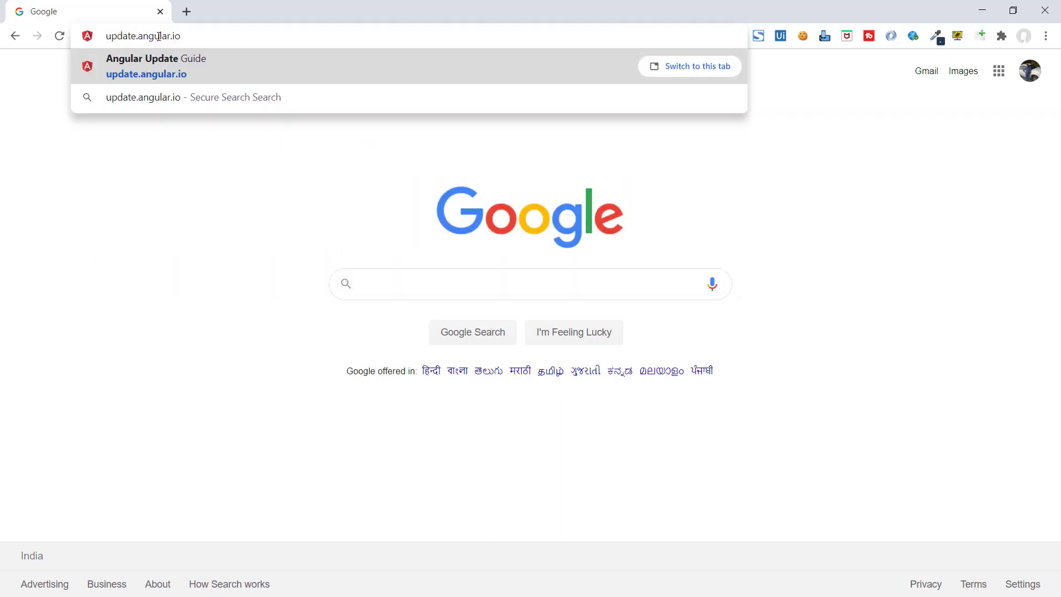
# - Load update.angular.io and set the starting Angular version to 8.0
pyautogui.press('Return')
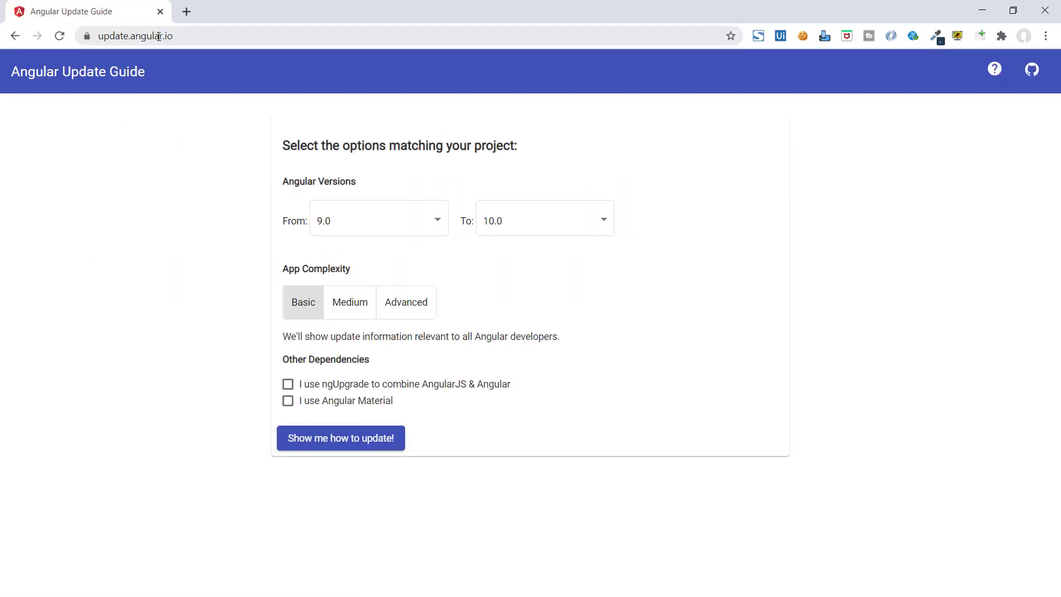
pyautogui.click(402, 221)
pyautogui.click(340, 307)
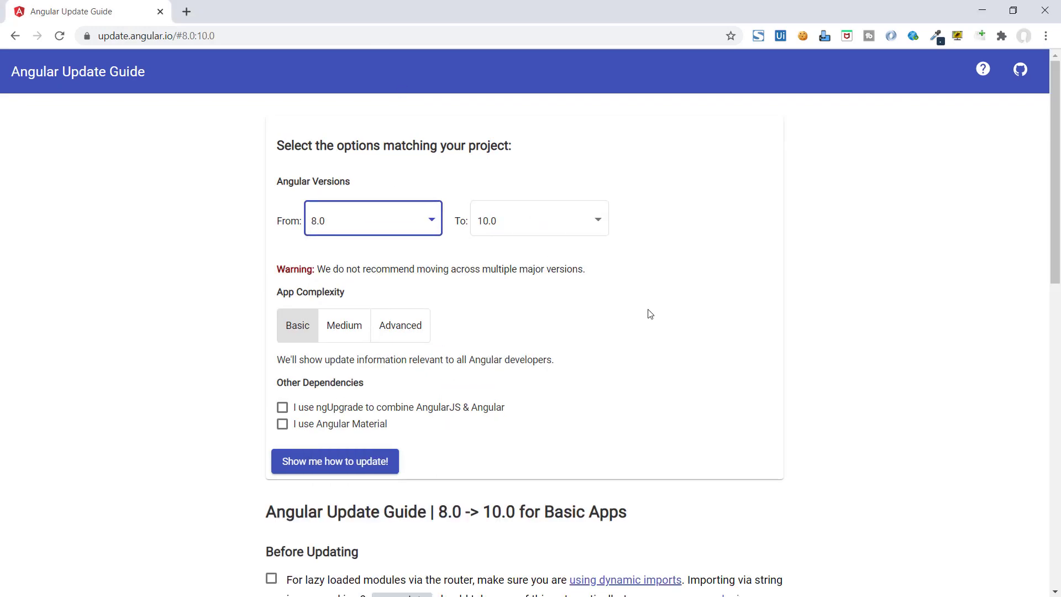
pyautogui.scroll(-1, 649, 314)
pyautogui.scroll(-3, 649, 314)
pyautogui.scroll(-1, 581, 299)
pyautogui.scroll(-2, 489, 284)
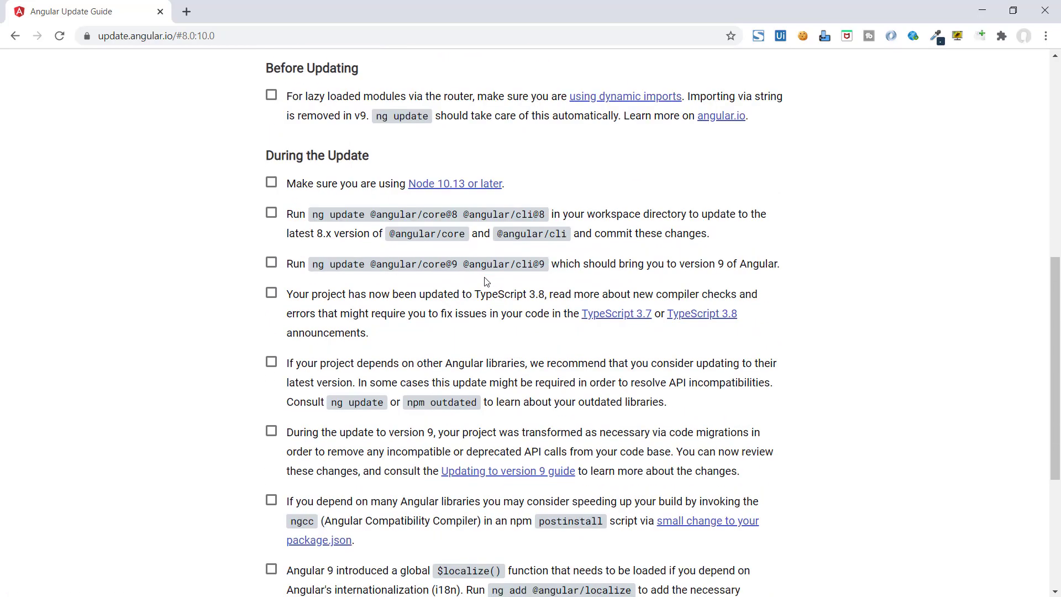
pyautogui.scroll(1, 332, 215)
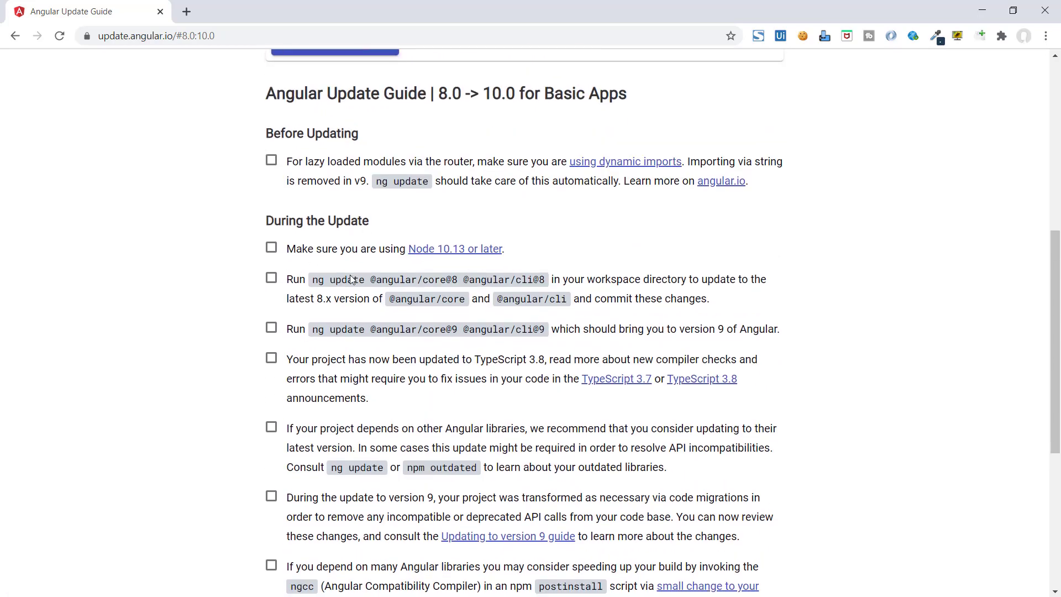
pyautogui.scroll(-4, 322, 264)
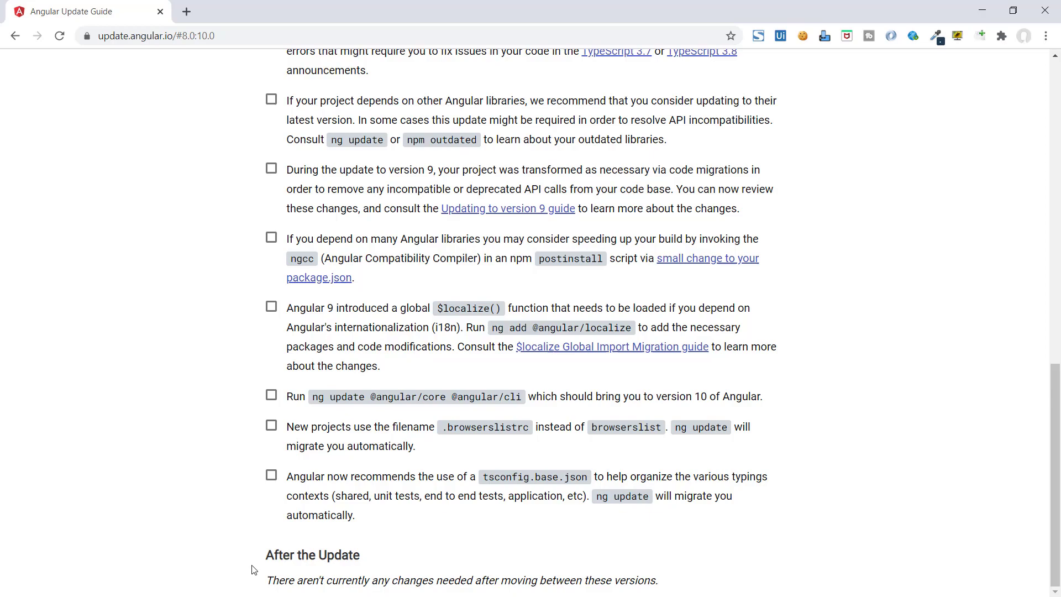
pyautogui.scroll(5, 248, 348)
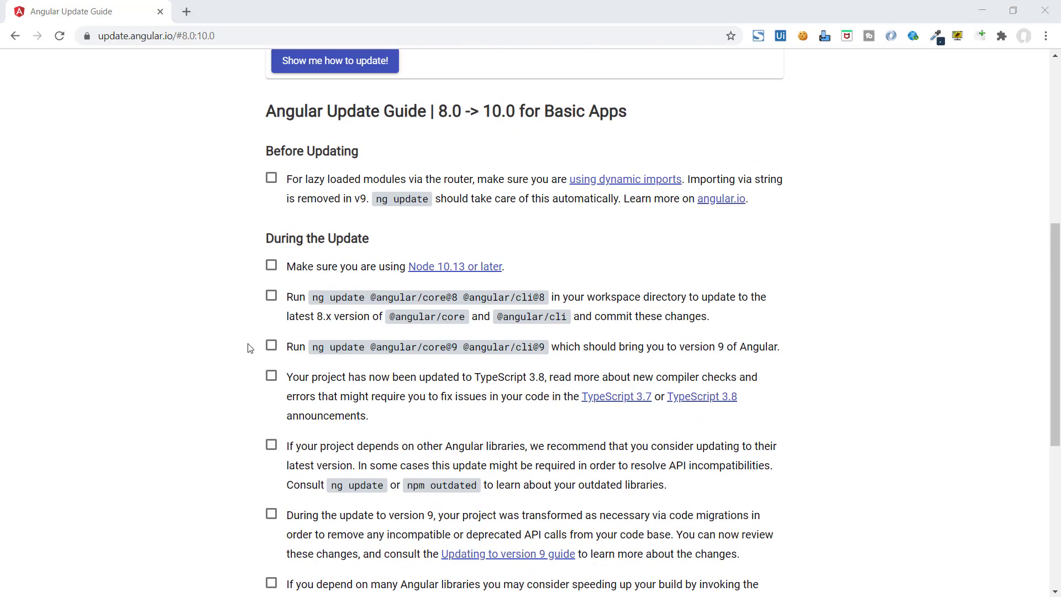
pyautogui.scroll(5, 248, 348)
pyautogui.hotkey('alt', 'Tab')
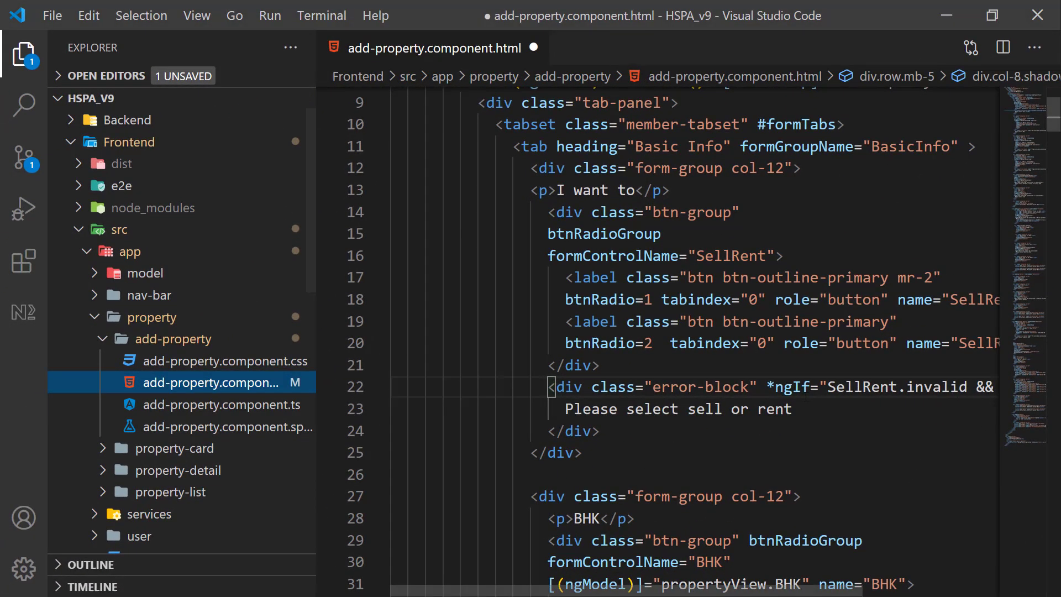
# - Change *ngIf to *ngif on line 22 of the add-property template and save it
pyautogui.click(802, 386)
pyautogui.press('BackSpace')
pyautogui.write('i')
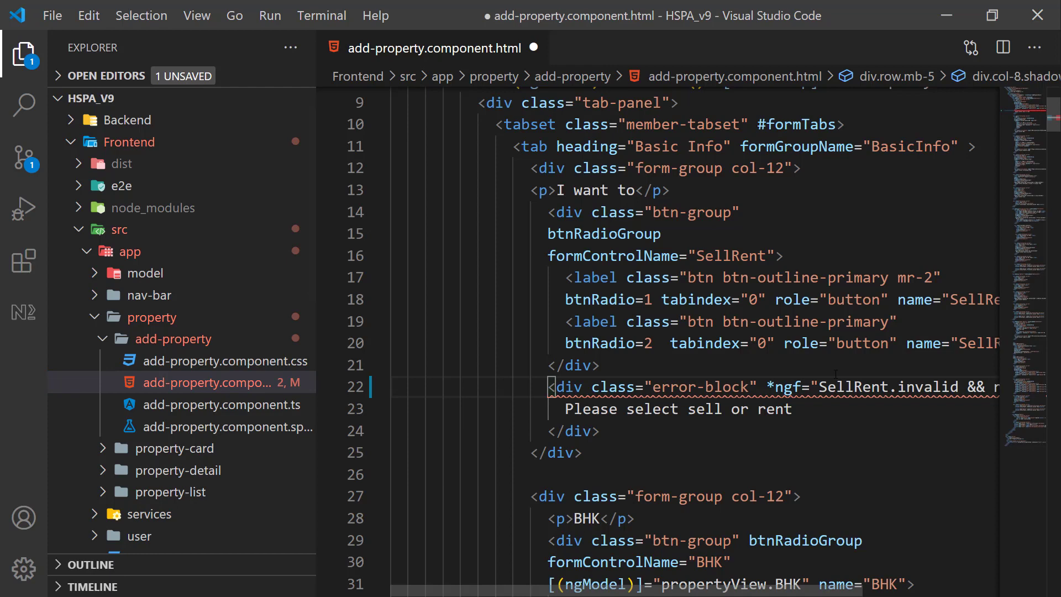
pyautogui.hotkey('ctrl', 's')
pyautogui.hotkey('alt', 'Tab')
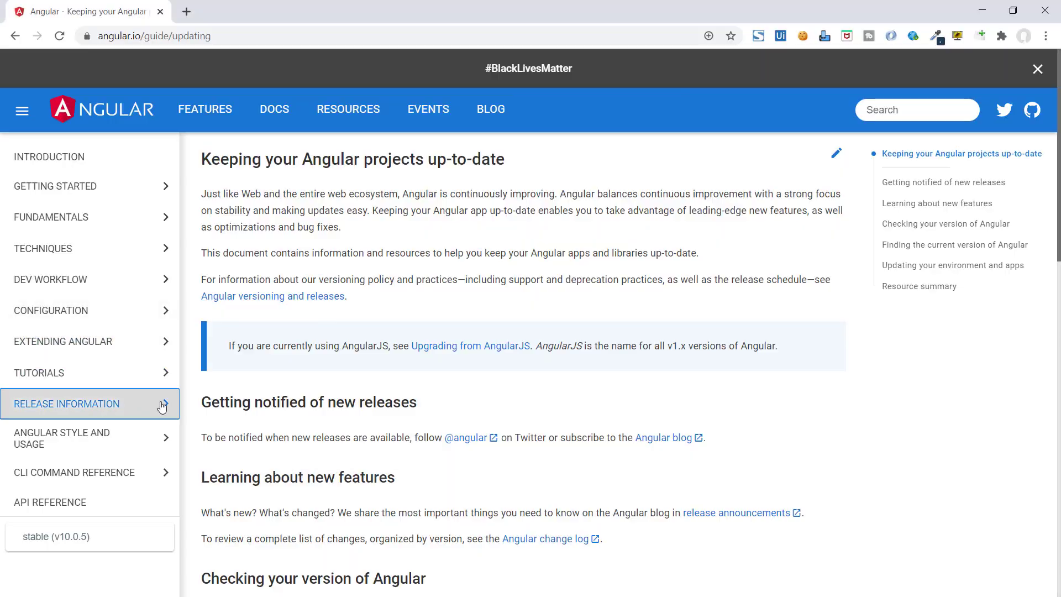
# - Open the Deprecations guide under Release Information in the Angular docs
pyautogui.click(160, 406)
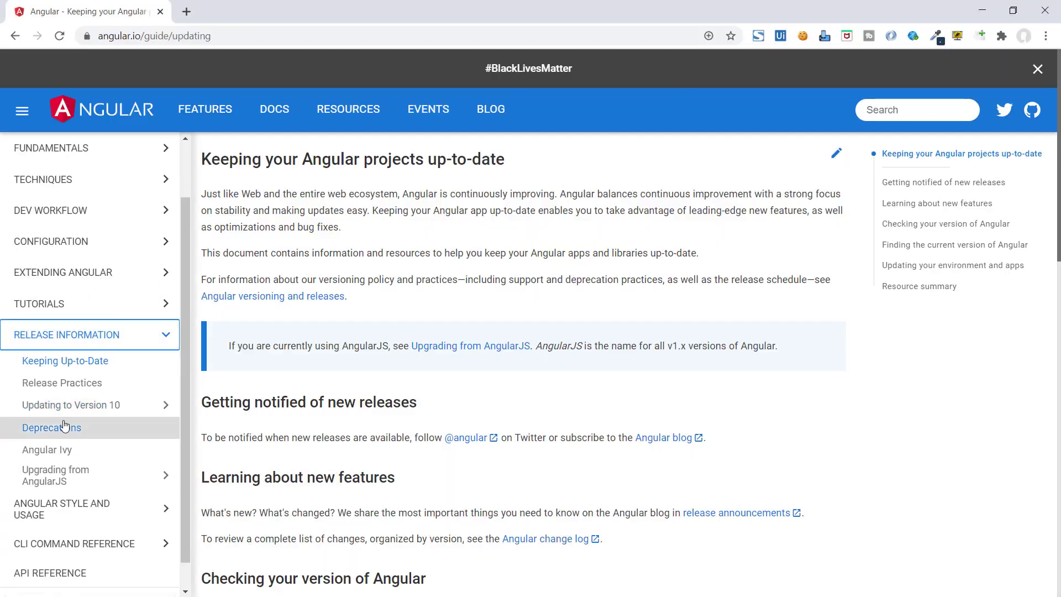
pyautogui.click(51, 427)
pyautogui.scroll(-10, 450, 280)
pyautogui.scroll(-10, 451, 281)
pyautogui.scroll(-3, 450, 282)
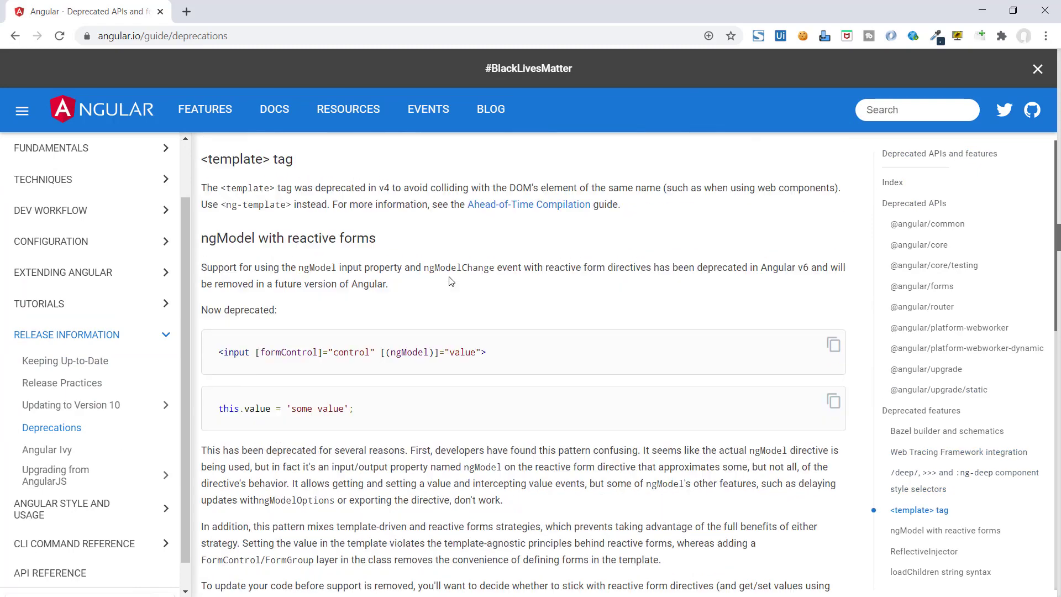
pyautogui.scroll(1, 450, 282)
pyautogui.moveTo(202, 258); pyautogui.dragTo(381, 261)
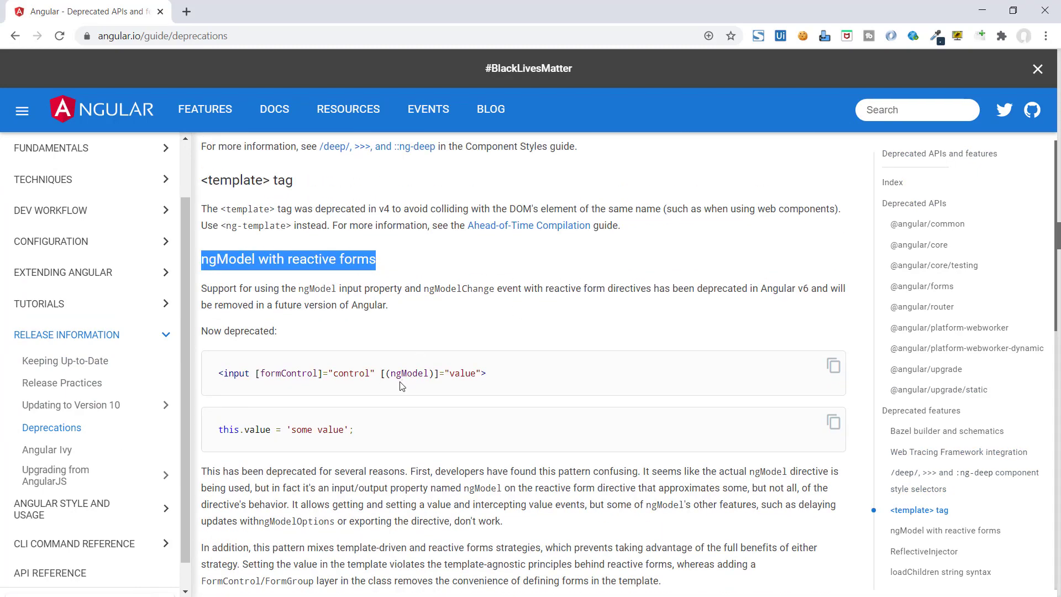
pyautogui.scroll(-1, 428, 433)
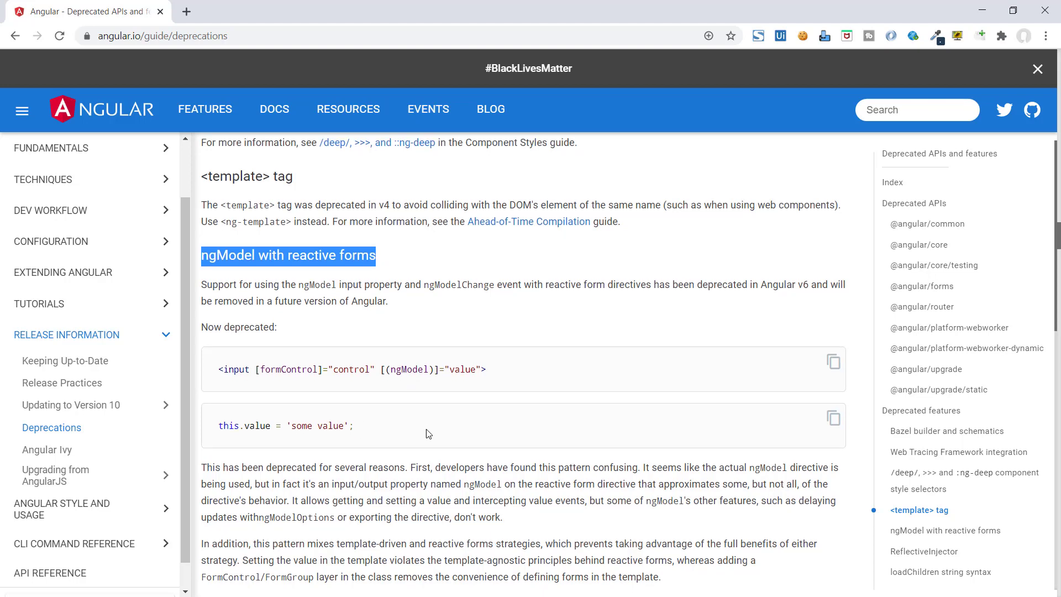
pyautogui.hotkey('ctrl', 'Tab')
# - Choose 2 BHK, Unfurnished and Apartment, then enter building Pearl Greent and city New York
pyautogui.click(242, 267)
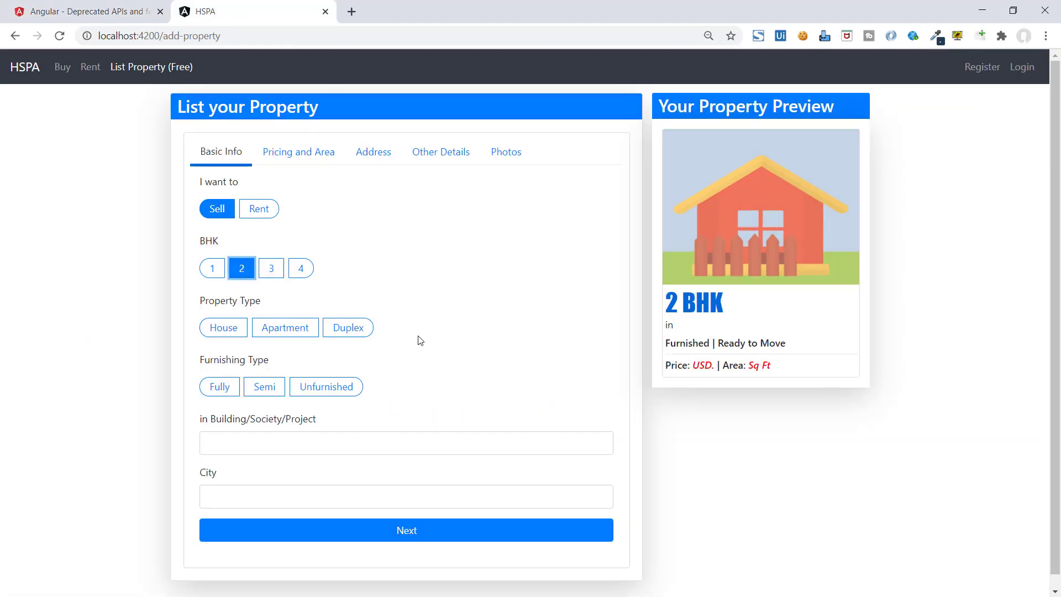
pyautogui.click(325, 386)
pyautogui.click(284, 328)
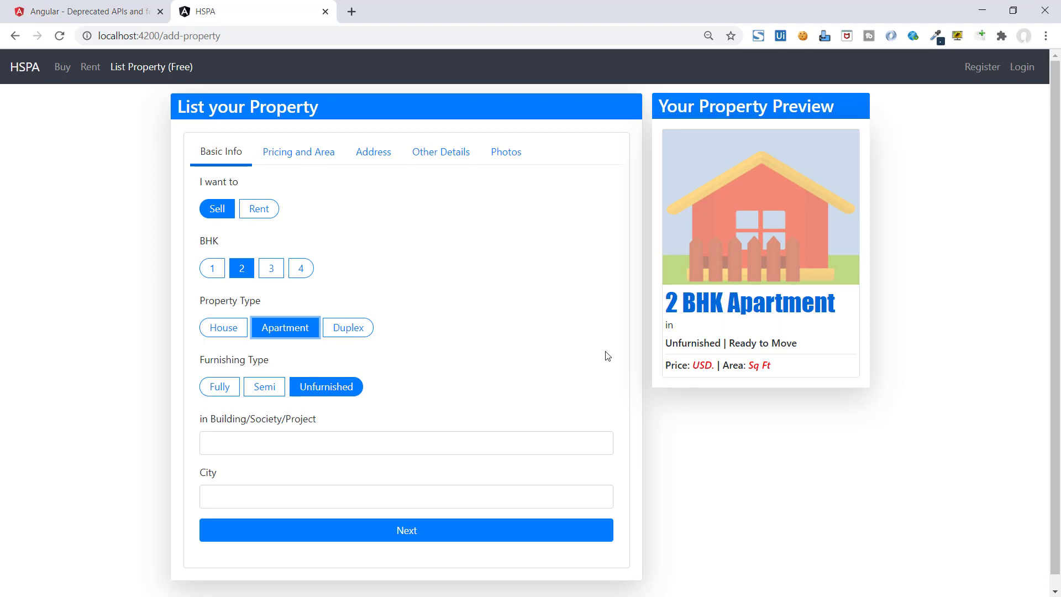
pyautogui.click(297, 442)
pyautogui.write('Pearl Gre')
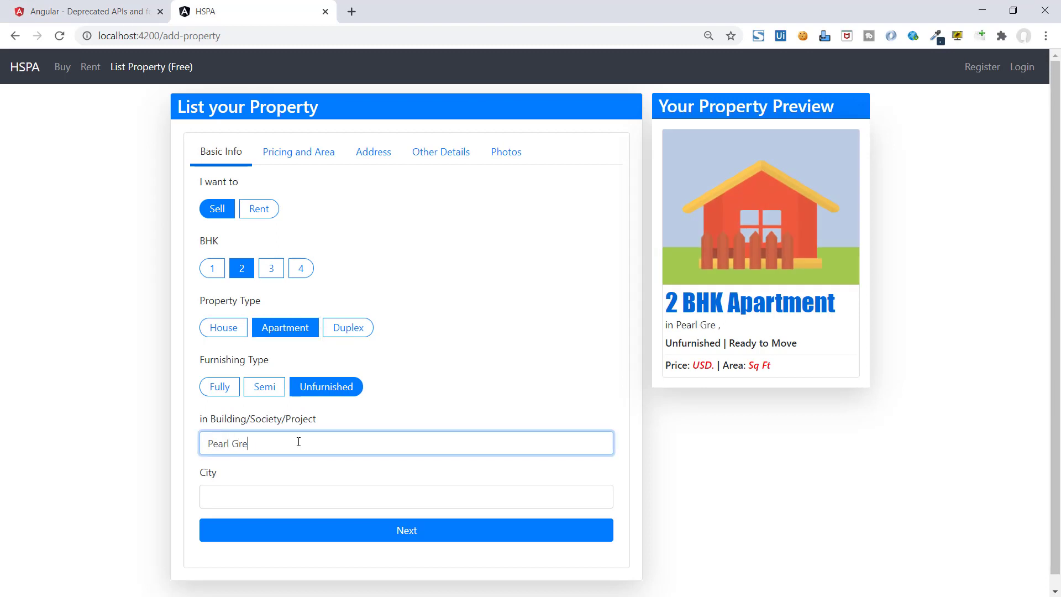
pyautogui.write('ent')
pyautogui.press('Tab')
pyautogui.write('New York')
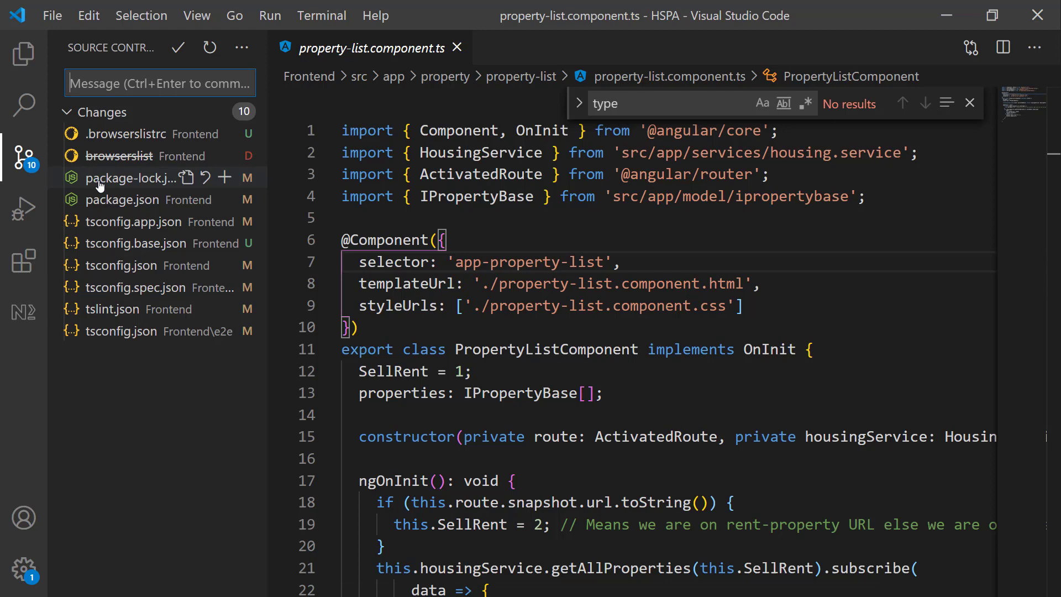
# - Compare the e2e tsconfig.json diff and the new tsconfig.base.json's strictInjectionParameters setting
pyautogui.click(121, 331)
pyautogui.click(135, 243)
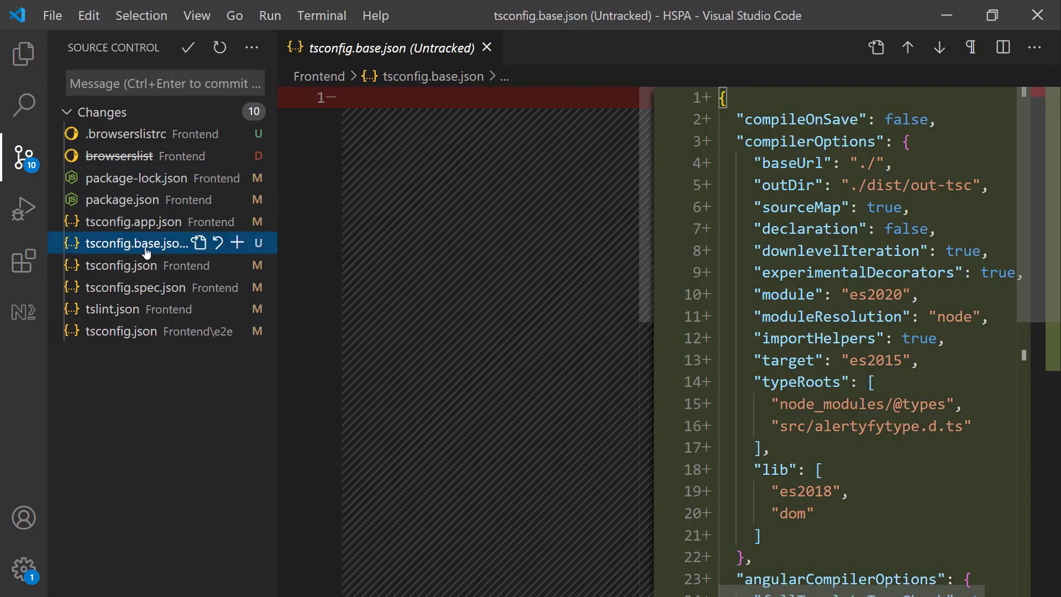
pyautogui.scroll(-5, 583, 234)
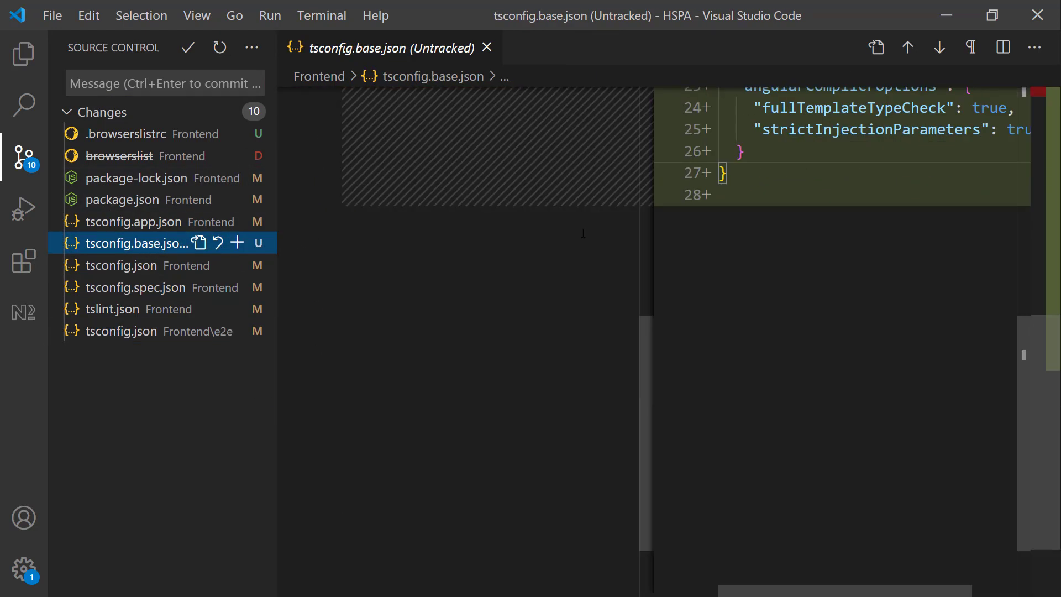
pyautogui.scroll(5, 582, 234)
pyautogui.scroll(-1, 840, 282)
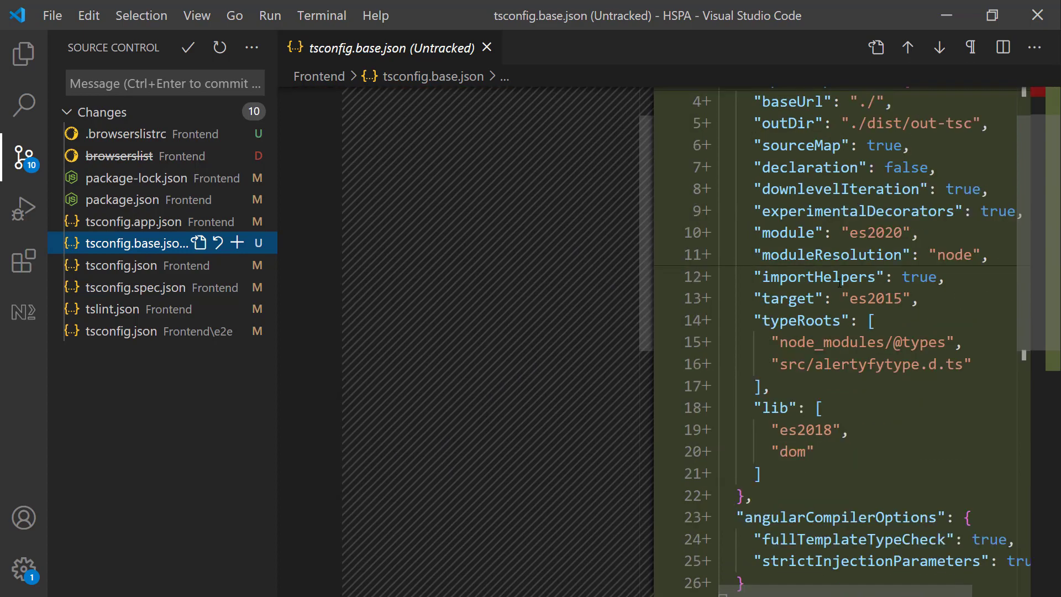
pyautogui.scroll(-1, 839, 282)
pyautogui.scroll(-1, 839, 282)
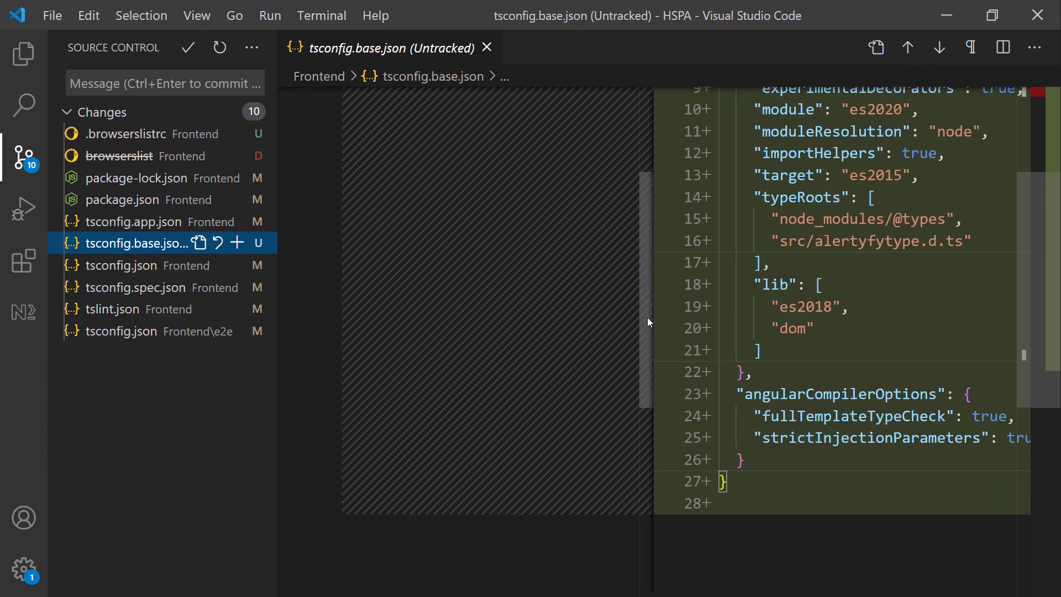
pyautogui.moveTo(648, 317); pyautogui.dragTo(494, 348)
pyautogui.doubleClick(856, 439)
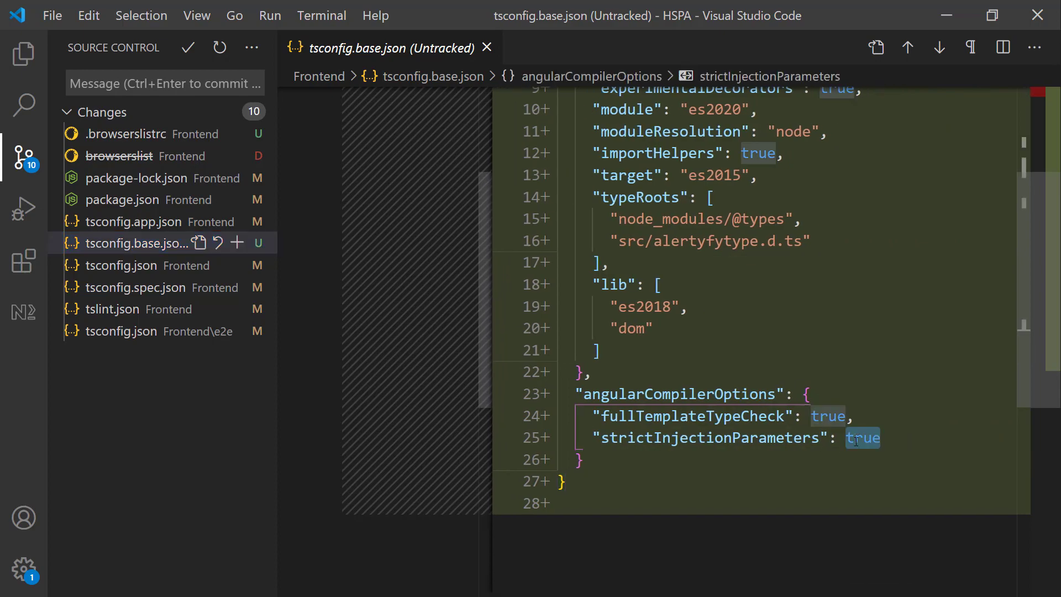
# - Review the diffs of tsconfig.json, tsconfig.spec.json, tslint.json and e2e/tsconfig.json
pyautogui.click(121, 266)
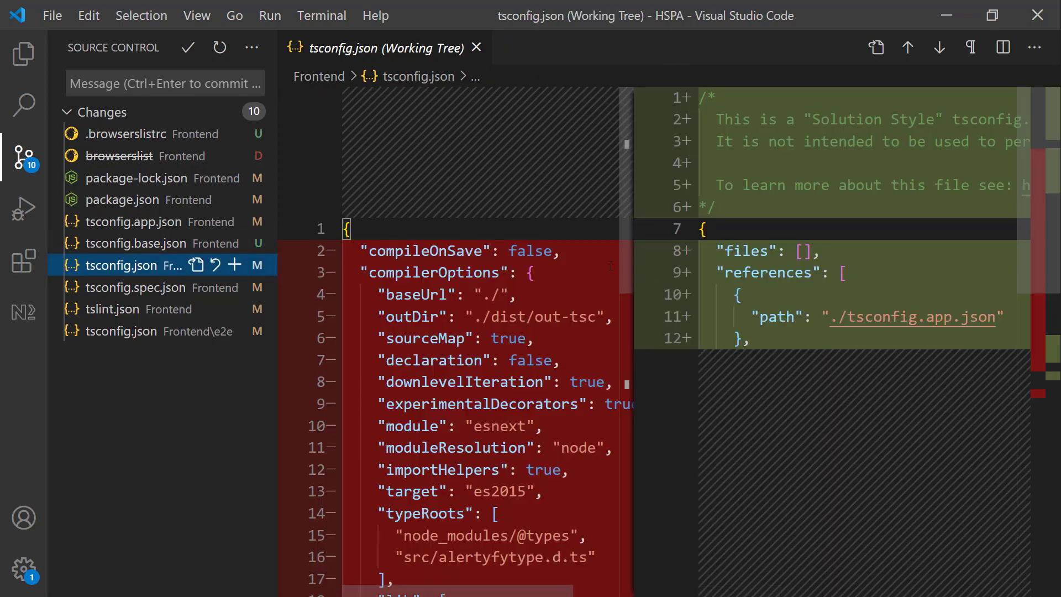
pyautogui.scroll(-3, 815, 264)
pyautogui.scroll(-3, 826, 264)
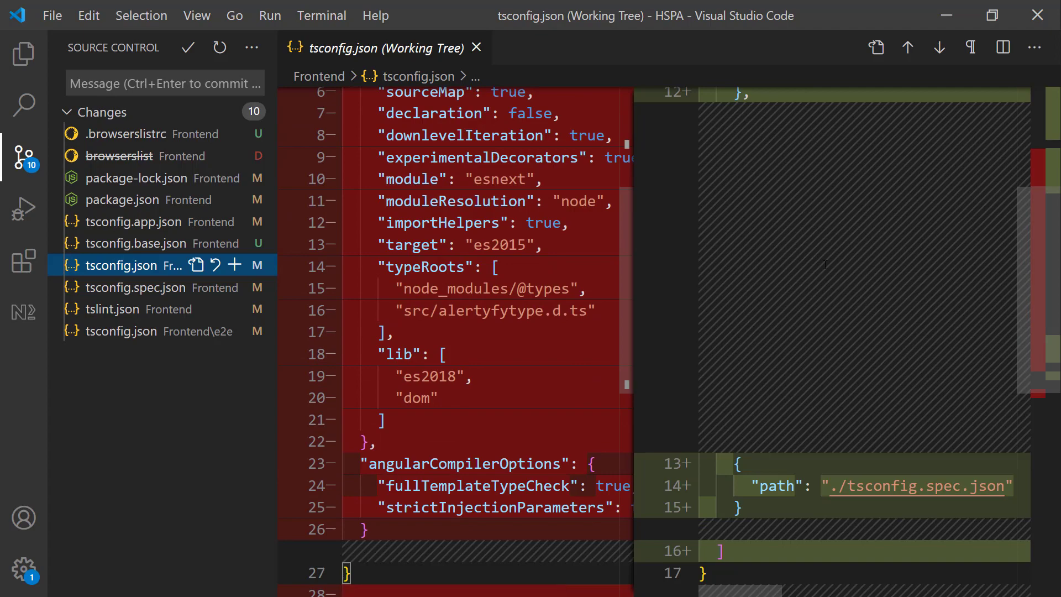
pyautogui.scroll(-8, 826, 264)
pyautogui.scroll(5, 826, 264)
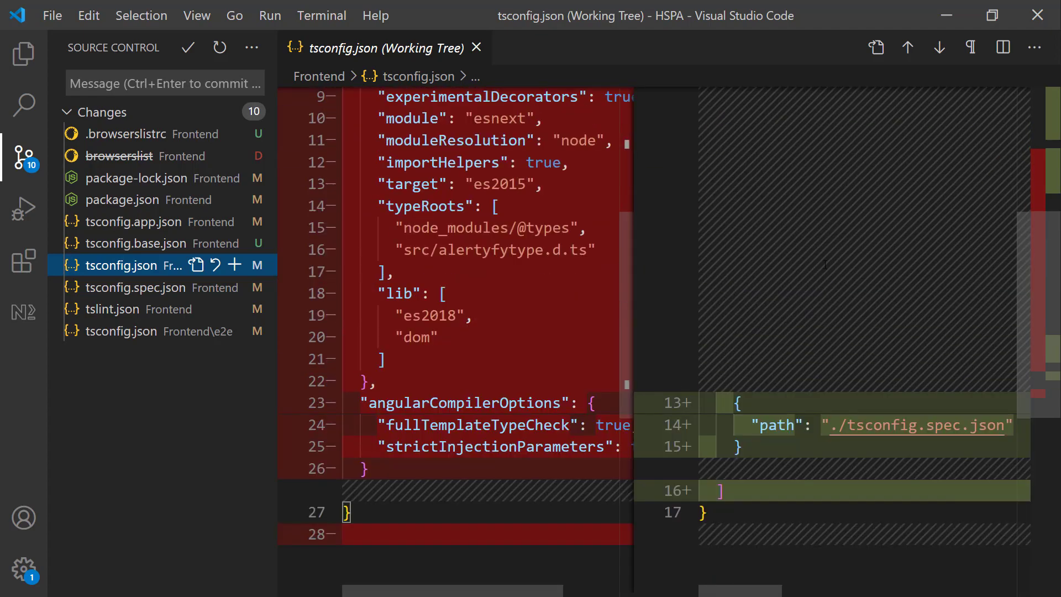
pyautogui.scroll(3, 826, 265)
pyautogui.scroll(5, 664, 249)
pyautogui.scroll(3, 472, 220)
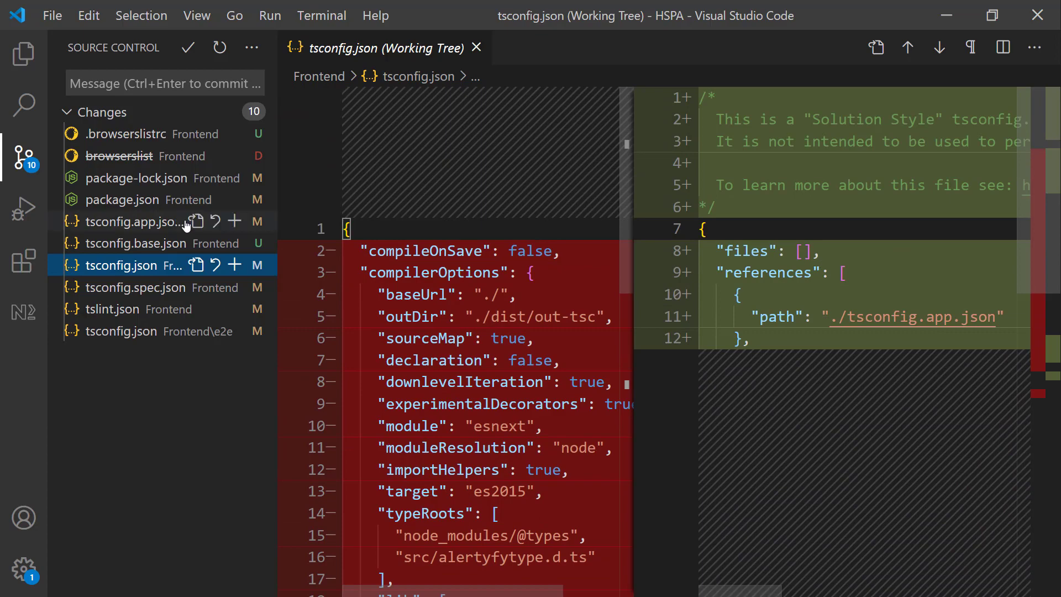
pyautogui.click(135, 286)
pyautogui.click(113, 309)
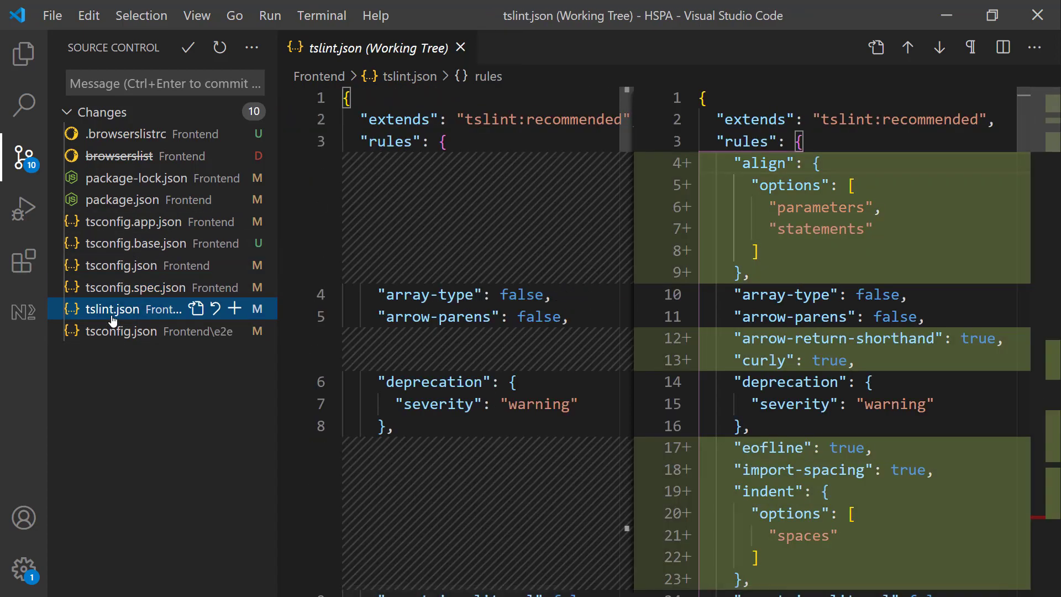
pyautogui.click(122, 330)
# - Run cls, cd frontend and ng serve in the integrated terminal
pyautogui.hotkey('ctrl', '`')
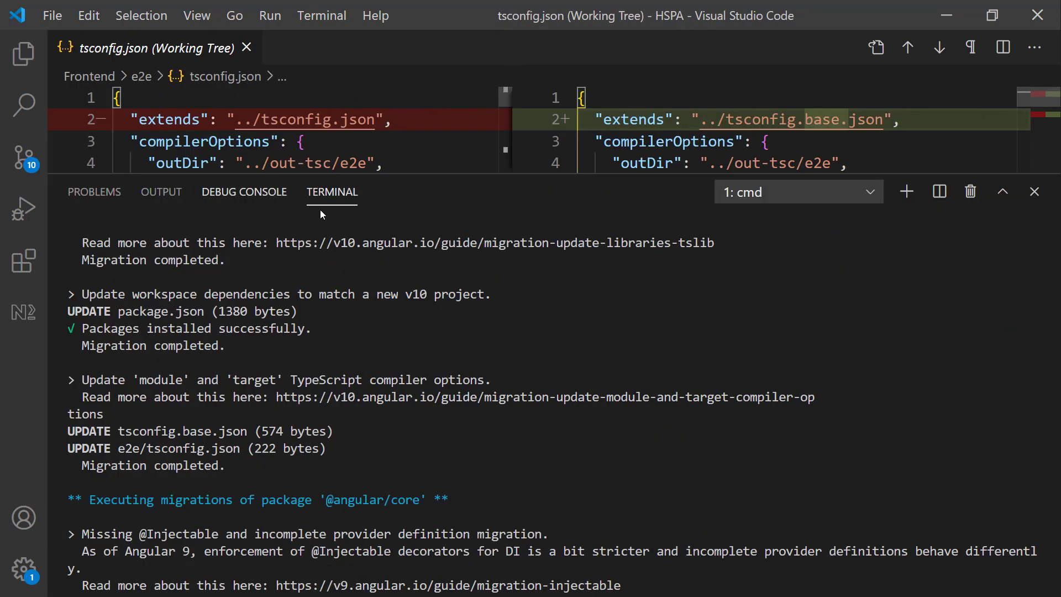
pyautogui.write('cls')
pyautogui.press('Return')
pyautogui.write('cd frontend')
pyautogui.press('Return')
pyautogui.write('ng serve')
pyautogui.press('Return')
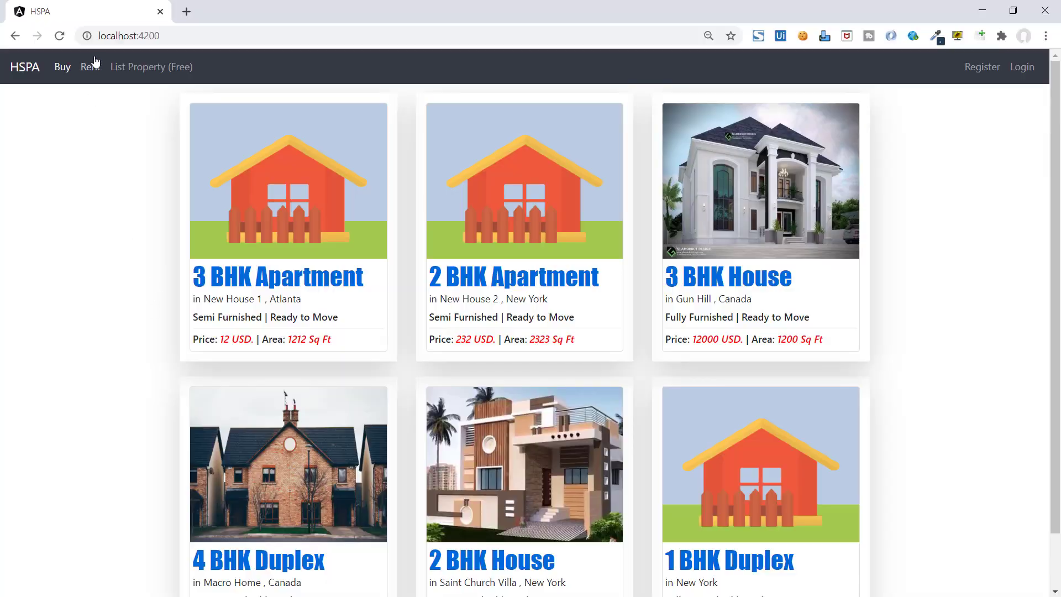
# - Fill basic info: rent, 2 BHK, Apartment, semi-furnished, building New House 4, city Paris
pyautogui.click(138, 72)
pyautogui.click(260, 207)
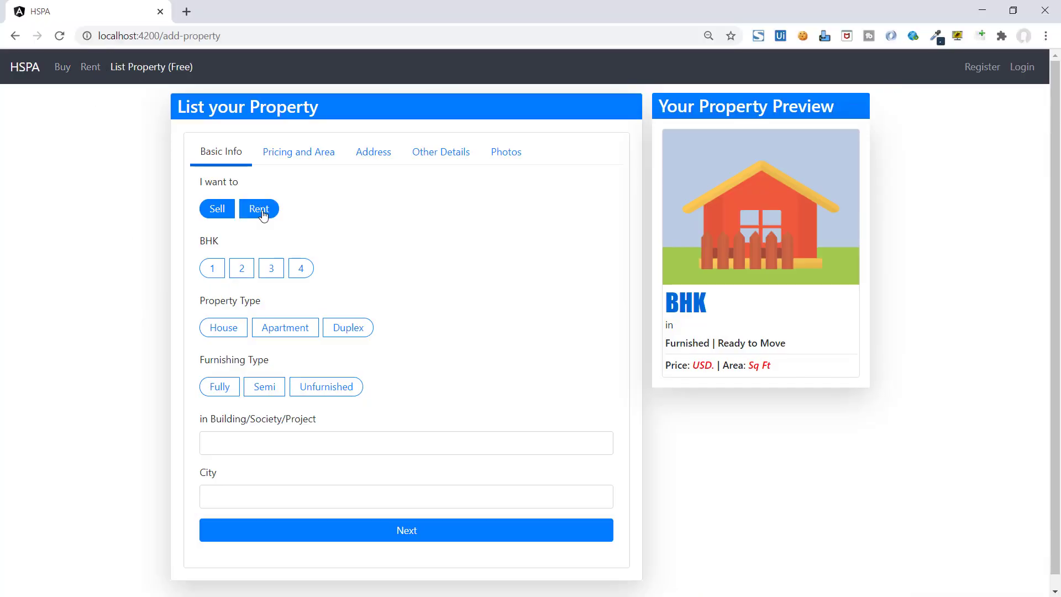
pyautogui.click(242, 268)
pyautogui.click(284, 328)
pyautogui.click(264, 386)
pyautogui.click(301, 443)
pyautogui.write('New House -')
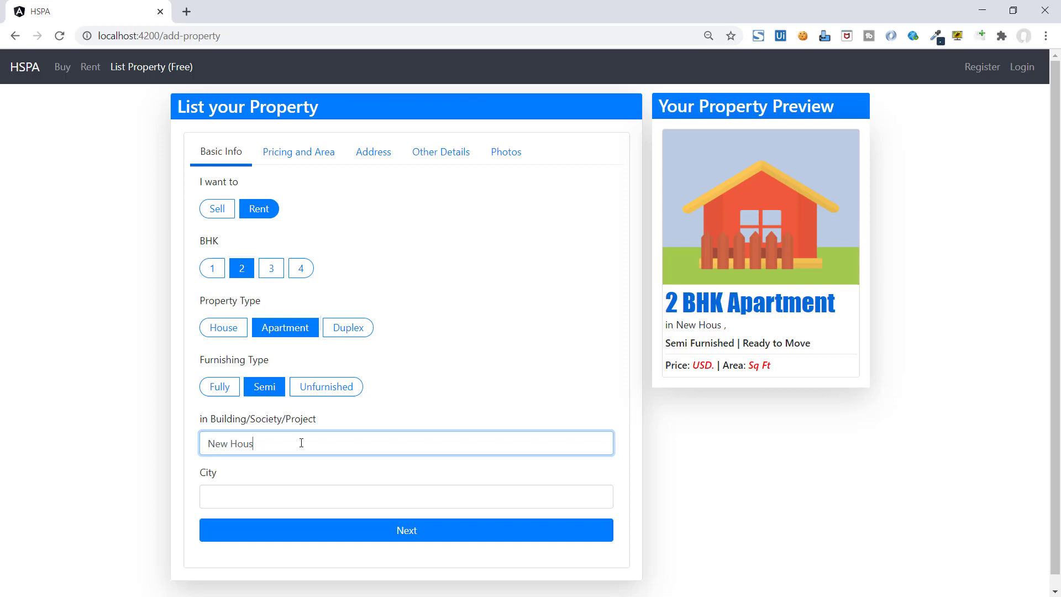
pyautogui.write('e 4')
pyautogui.click(405, 496)
pyautogui.write('Paris')
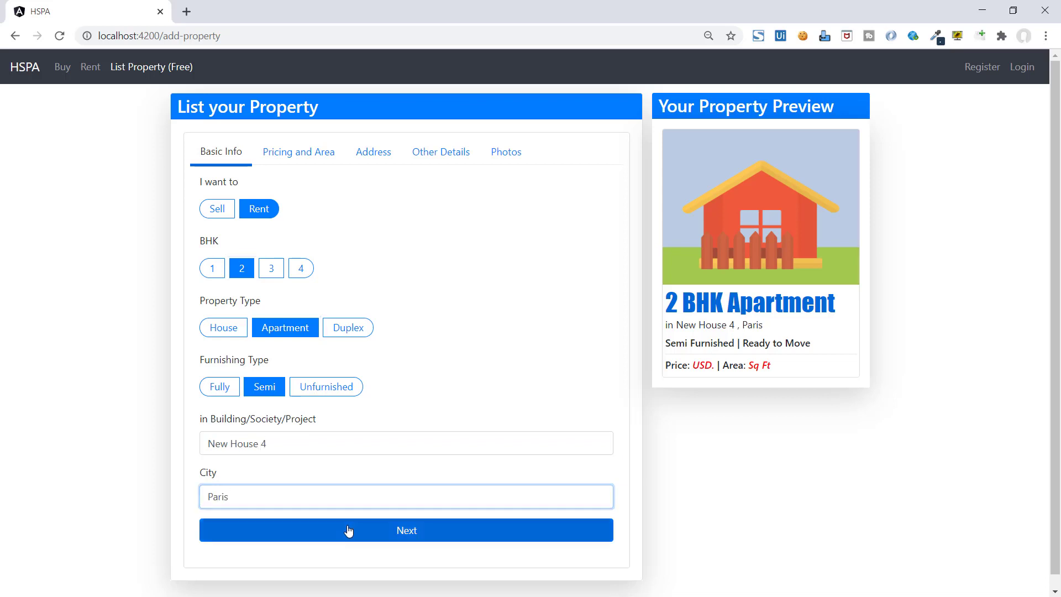
pyautogui.click(407, 530)
# - Enter rent 120 USD, built area 1200 Sq Ft, and the street address
pyautogui.click(278, 207)
pyautogui.write('120')
pyautogui.click(412, 365)
pyautogui.write('1200')
pyautogui.click(413, 435)
pyautogui.click(412, 468)
pyautogui.click(332, 313)
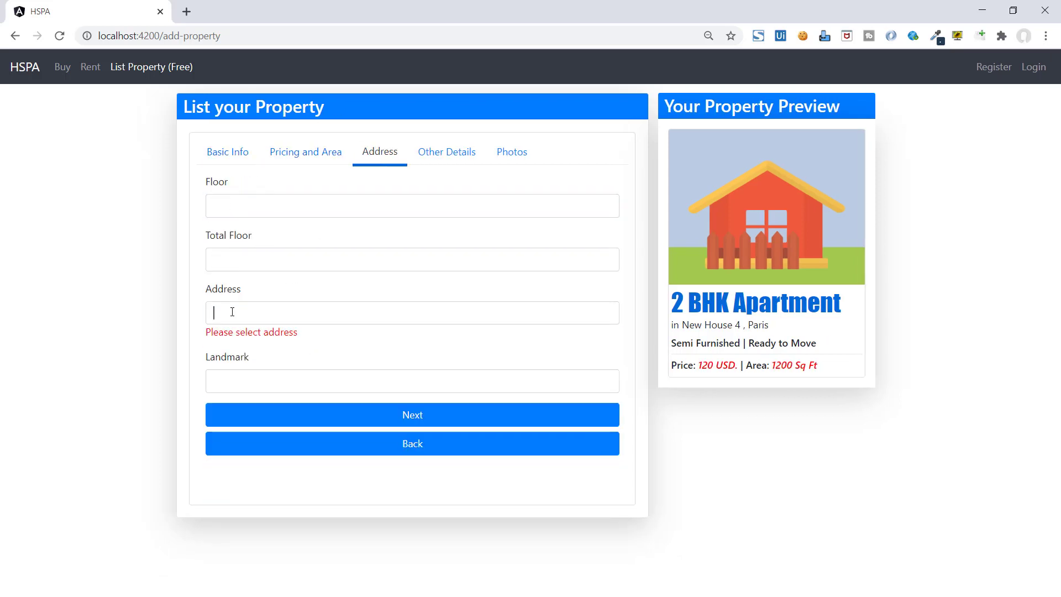
pyautogui.write('Street 9')
pyautogui.click(412, 400)
# - Pick the possession date, set Gated to No and entrance West, then save the listing
pyautogui.click(299, 266)
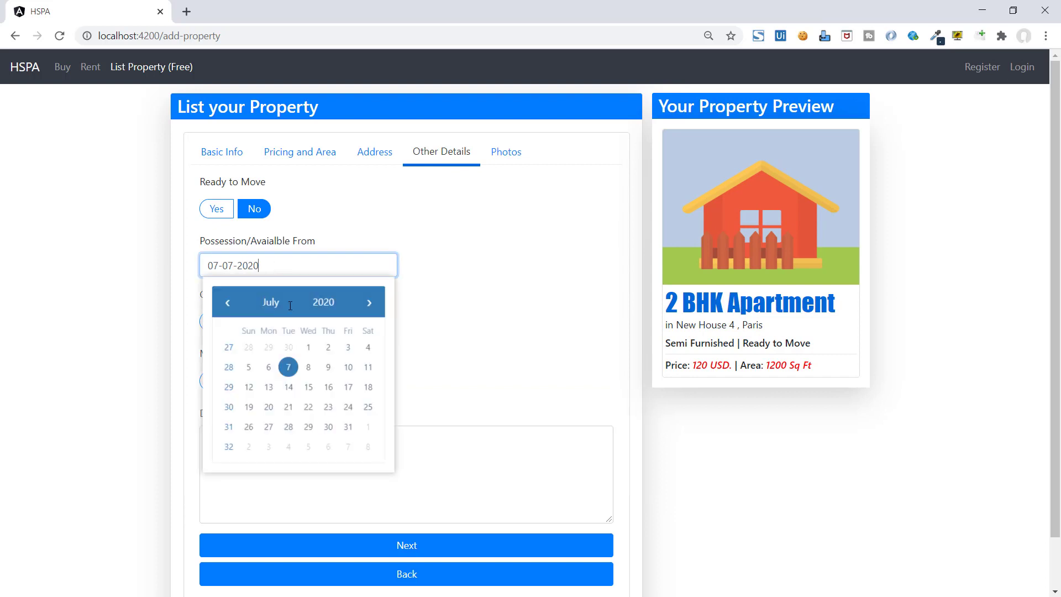
pyautogui.click(329, 427)
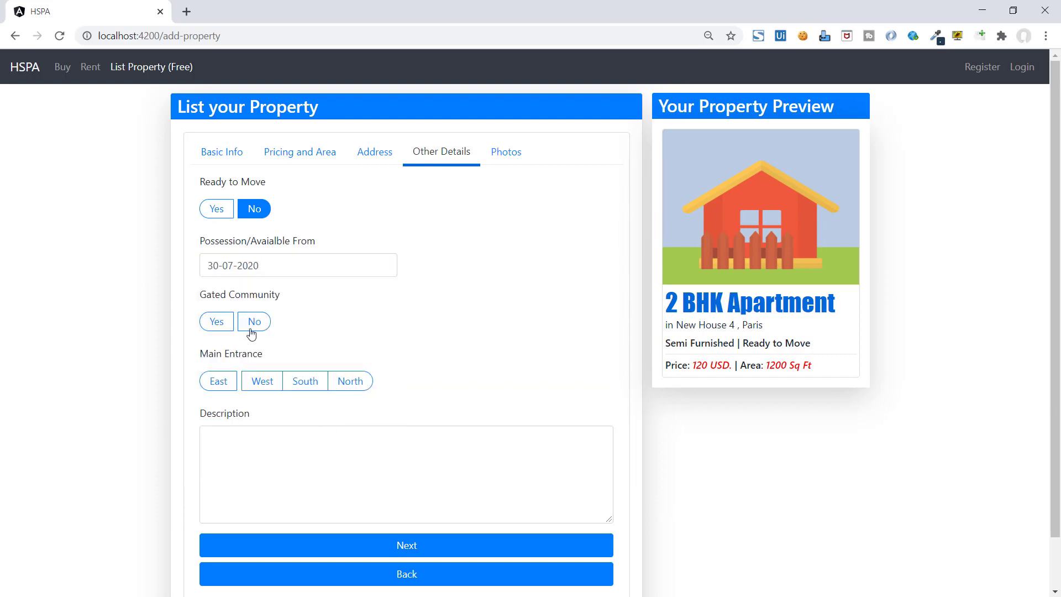
pyautogui.click(262, 380)
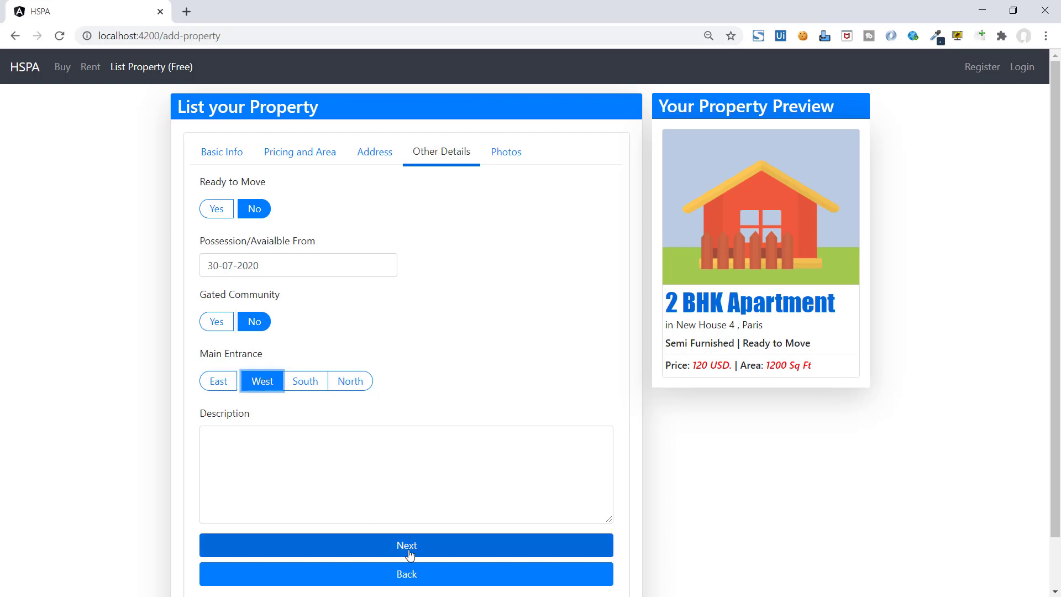
pyautogui.click(406, 545)
pyautogui.click(410, 414)
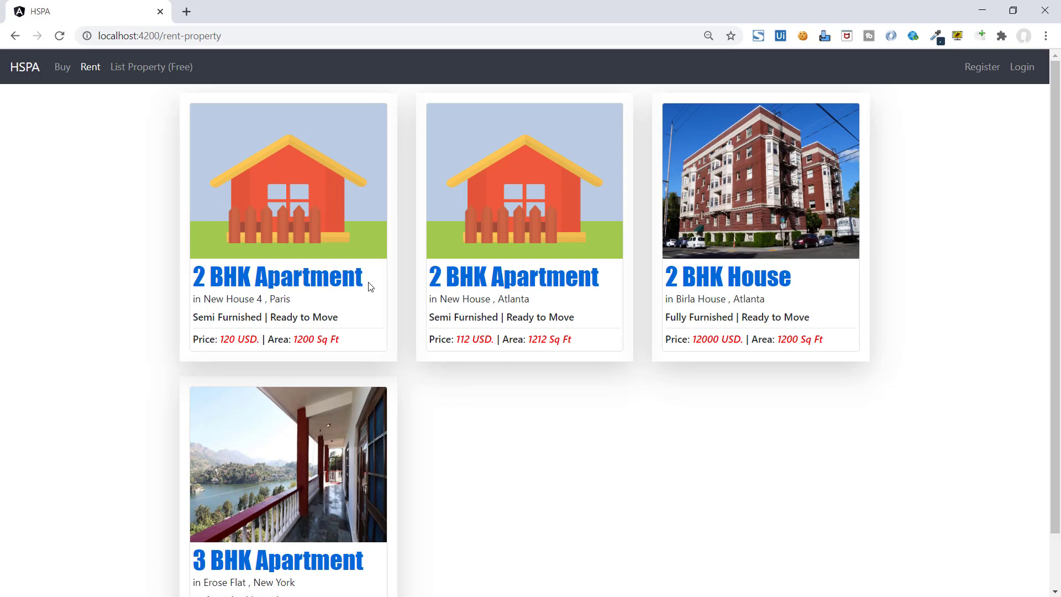
pyautogui.moveTo(288, 181)
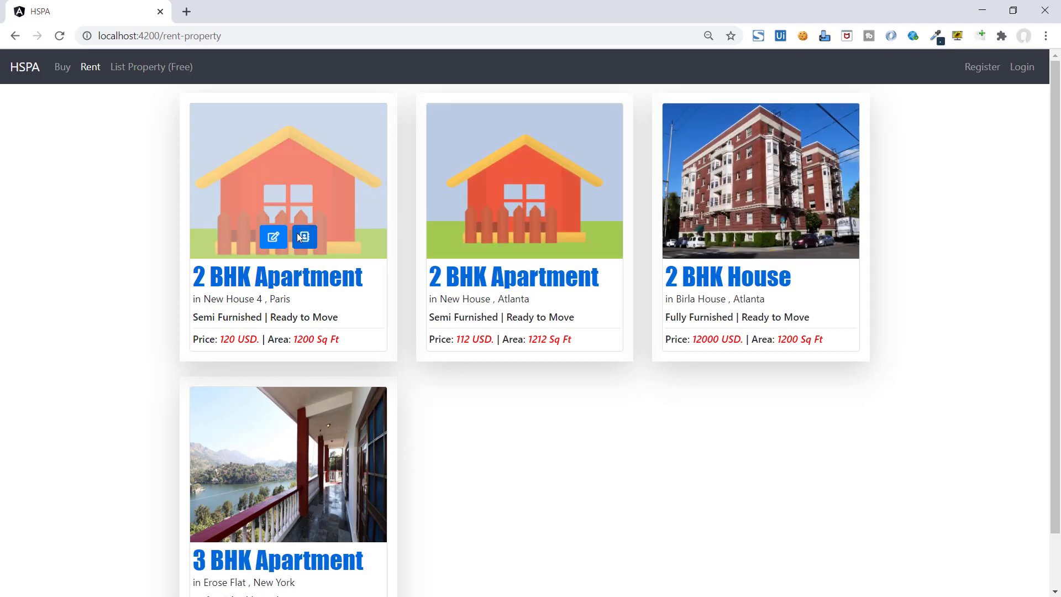
# - Open the detail pages of rental property 104 and the first Buy property, 102
pyautogui.click(274, 237)
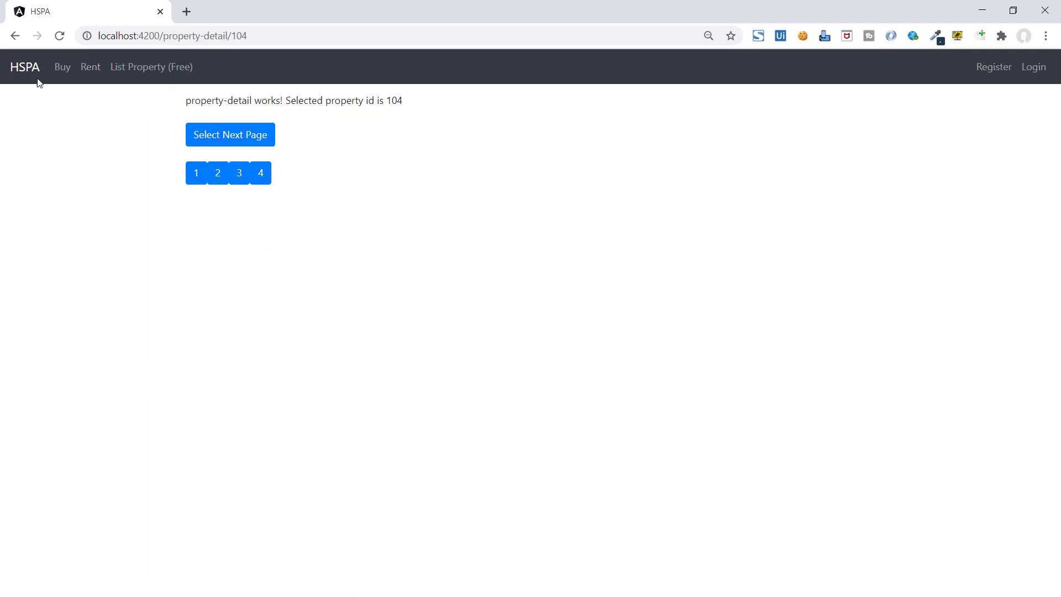
pyautogui.click(90, 67)
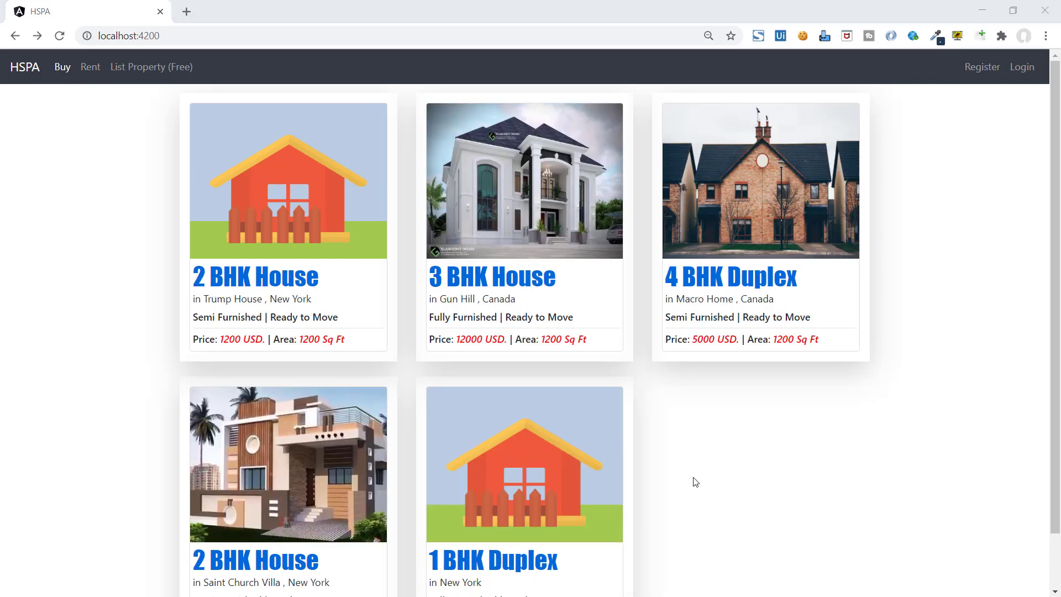
pyautogui.click(275, 237)
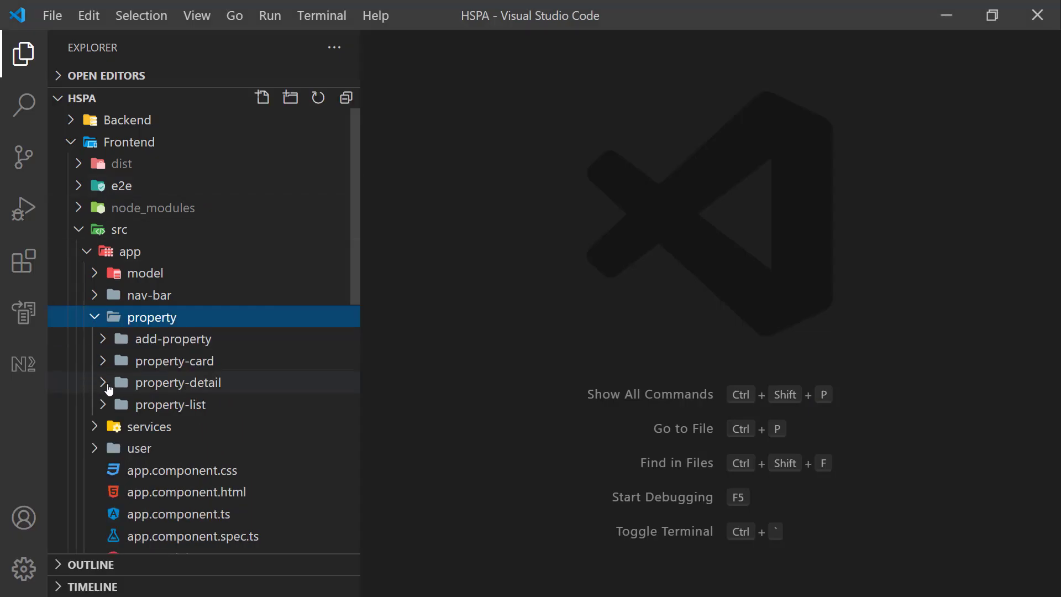
# - Open property-detail.component.html from the property-detail folder and clear all its content
pyautogui.click(107, 385)
pyautogui.click(234, 427)
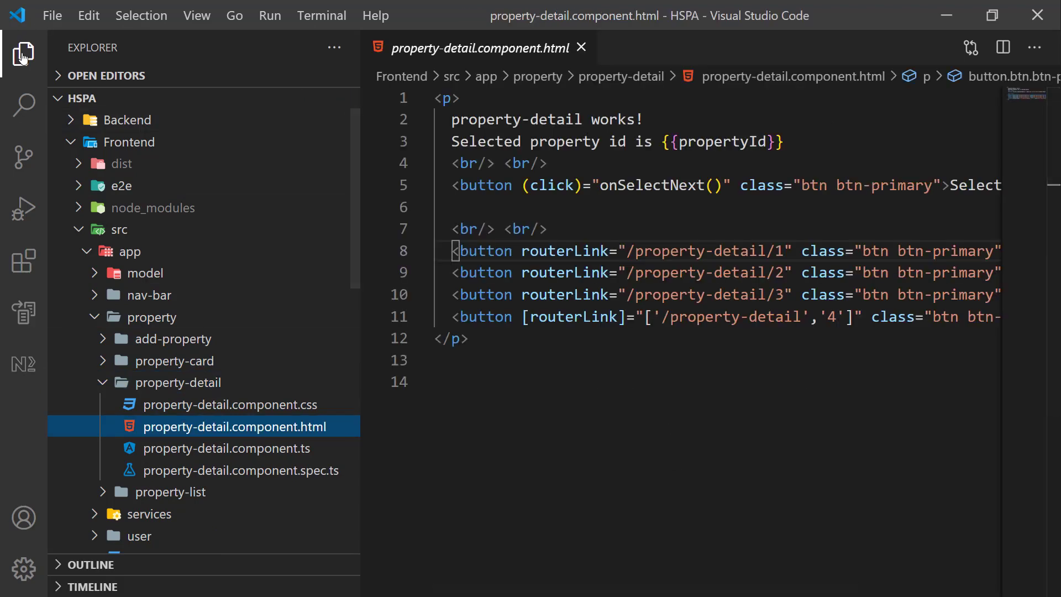
pyautogui.hotkey('ctrl', 'b')
pyautogui.click(199, 353)
pyautogui.hotkey('ctrl', 'a')
pyautogui.press('Delete')
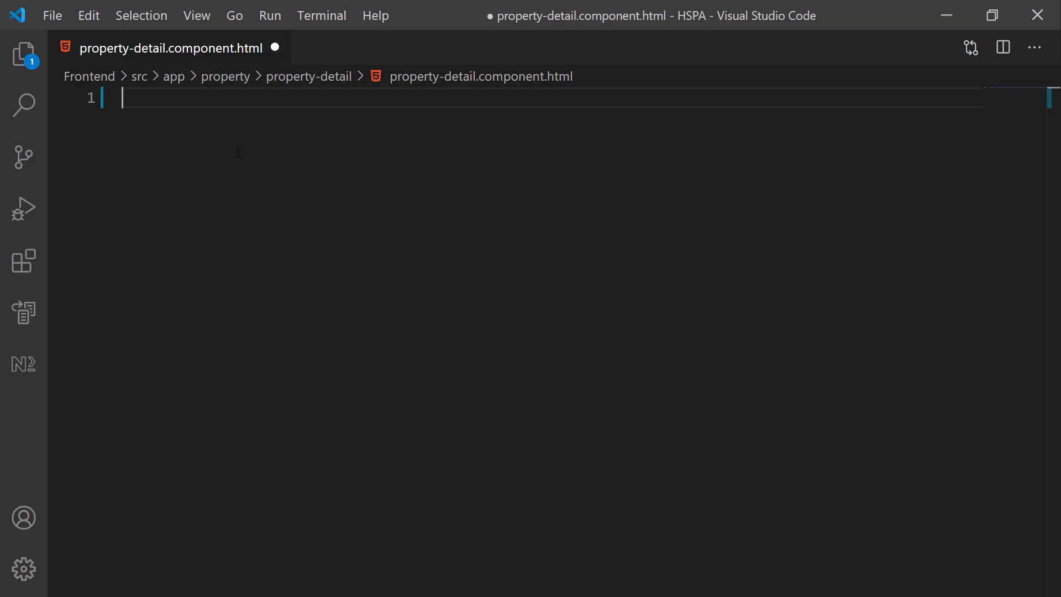
pyautogui.write('.row')
# - Create a row div with a col-sm-4 column inside it using Emmet
pyautogui.press('Tab')
pyautogui.press('Return')
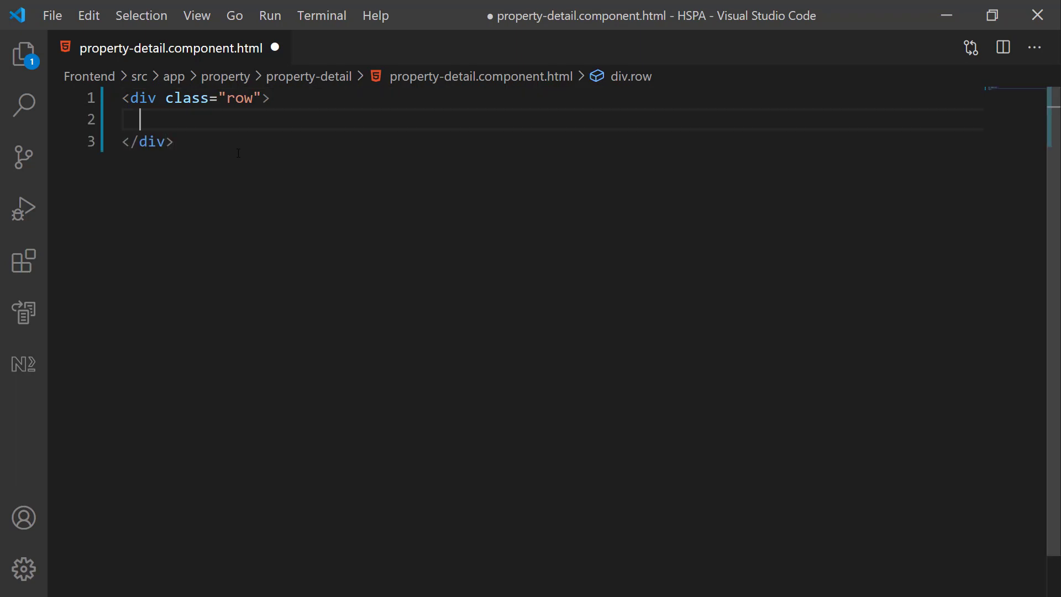
pyautogui.write('.col')
pyautogui.press('Tab')
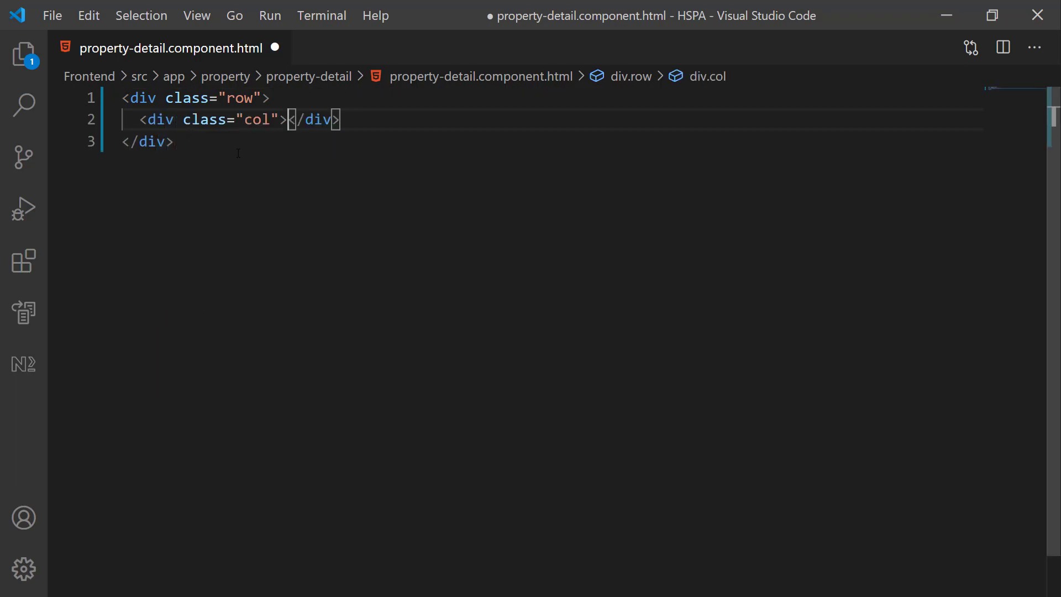
pyautogui.press('Return')
pyautogui.press('Up')
pyautogui.write('-sm')
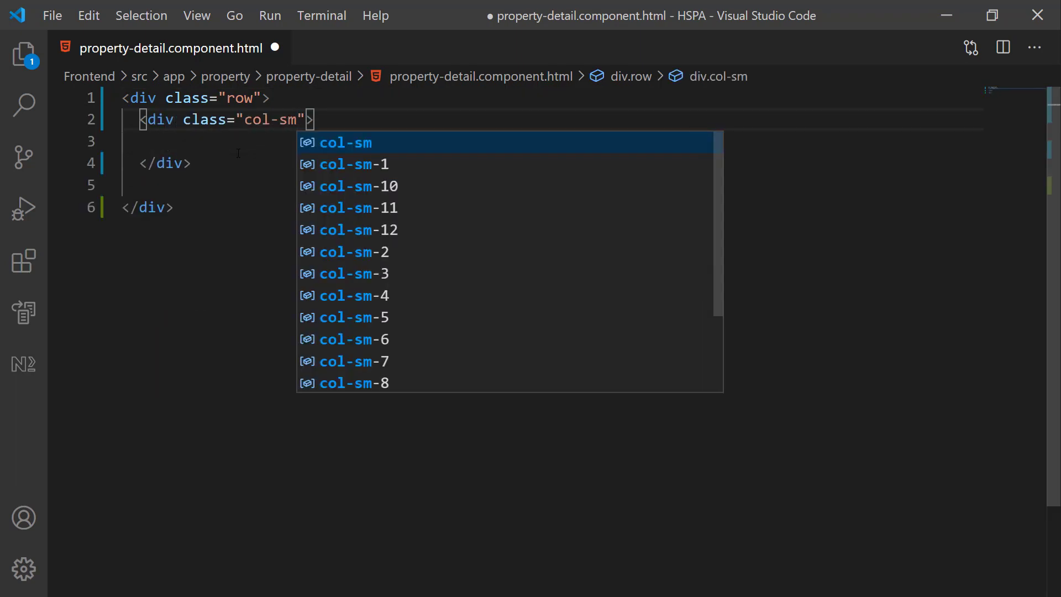
pyautogui.write('-4')
pyautogui.press('Down')
pyautogui.press('Down')
pyautogui.press('End')
pyautogui.press('Return')
pyautogui.write('.col')
# - Add the col-sm-8 column, remove the extra blank line, and begin adding shadow to the row
pyautogui.press('Tab')
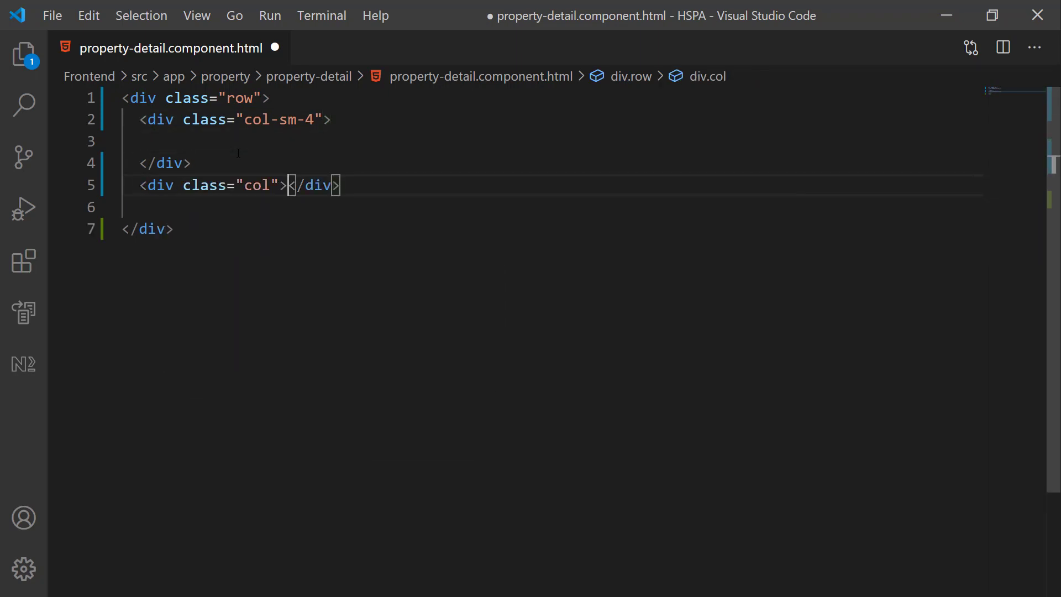
pyautogui.press('Return')
pyautogui.press('Up')
pyautogui.press('End')
pyautogui.press('Left')
pyautogui.write('-sm-8')
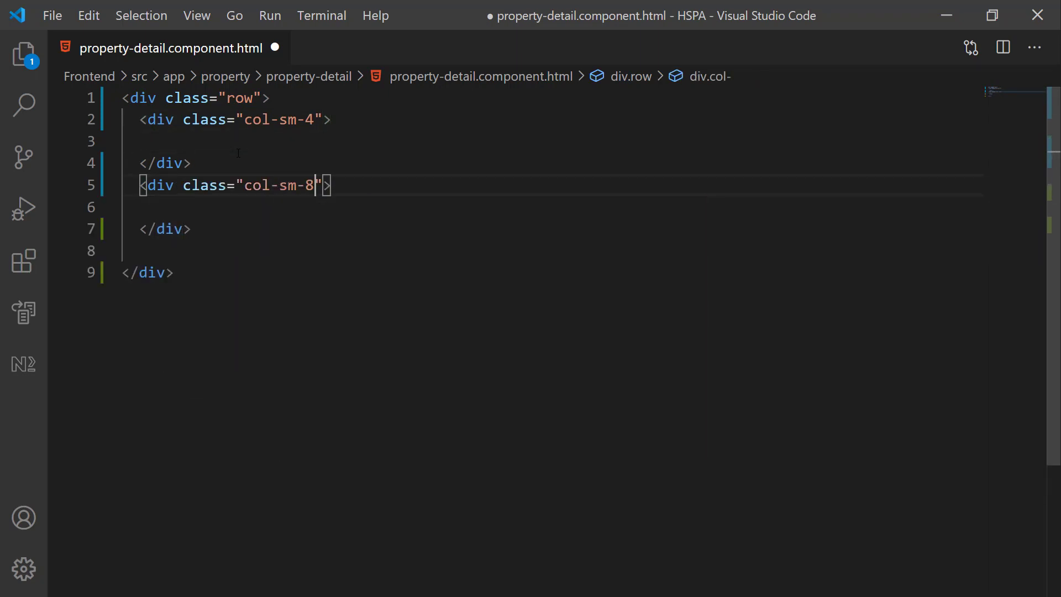
pyautogui.press('Down')
pyautogui.press('Down')
pyautogui.hotkey('ctrl', 'shift', 'k')
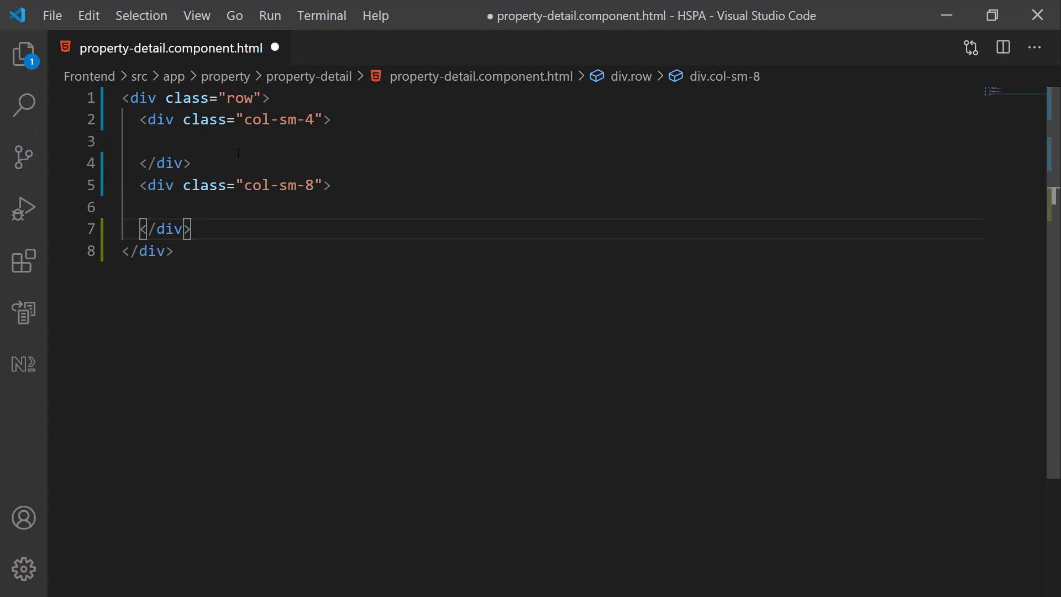
pyautogui.click(261, 98)
pyautogui.write('sha')
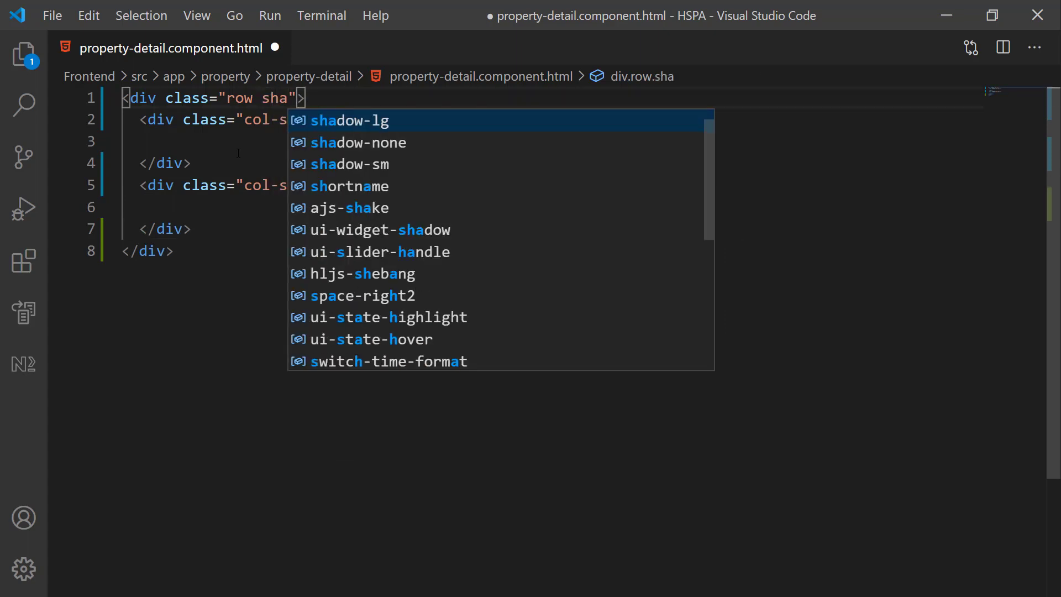
pyautogui.write('dow')
# - Add an empty card-img-wrapper div inside the col-sm-4 column
pyautogui.click(175, 141)
pyautogui.write('.ca')
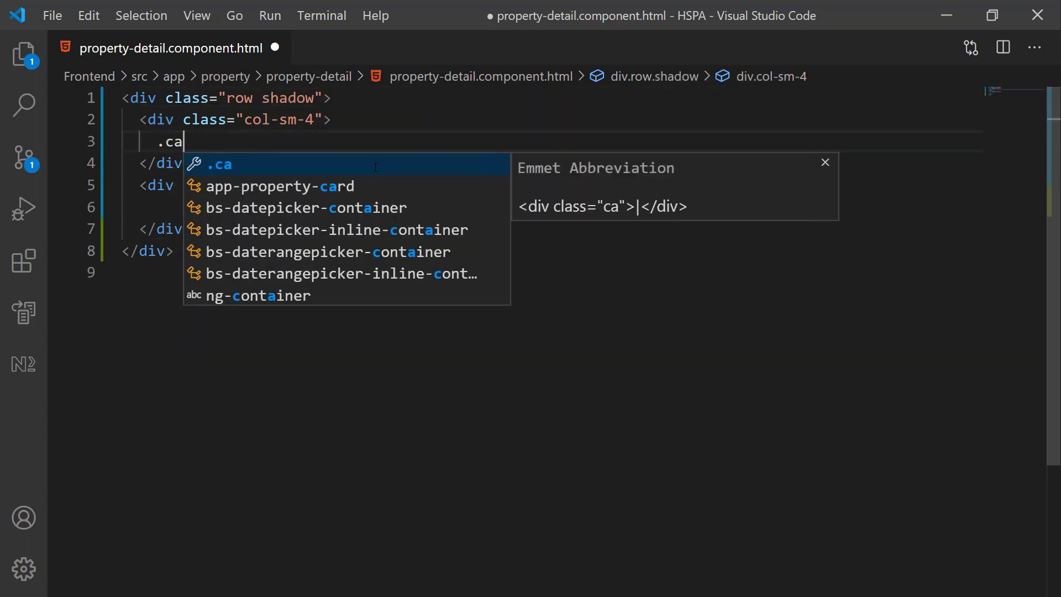
pyautogui.write('rd-')
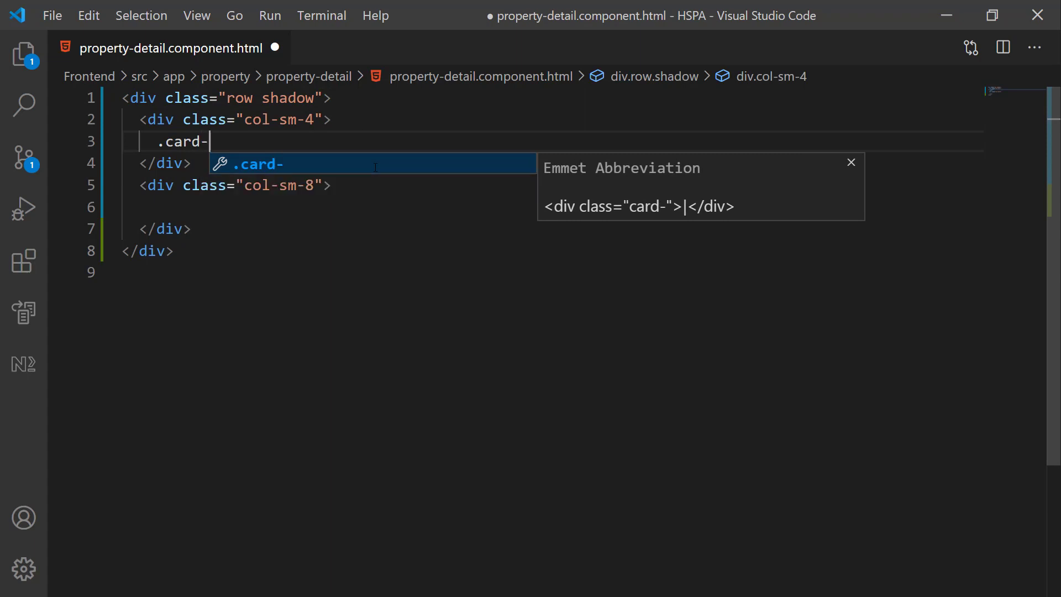
pyautogui.write('img')
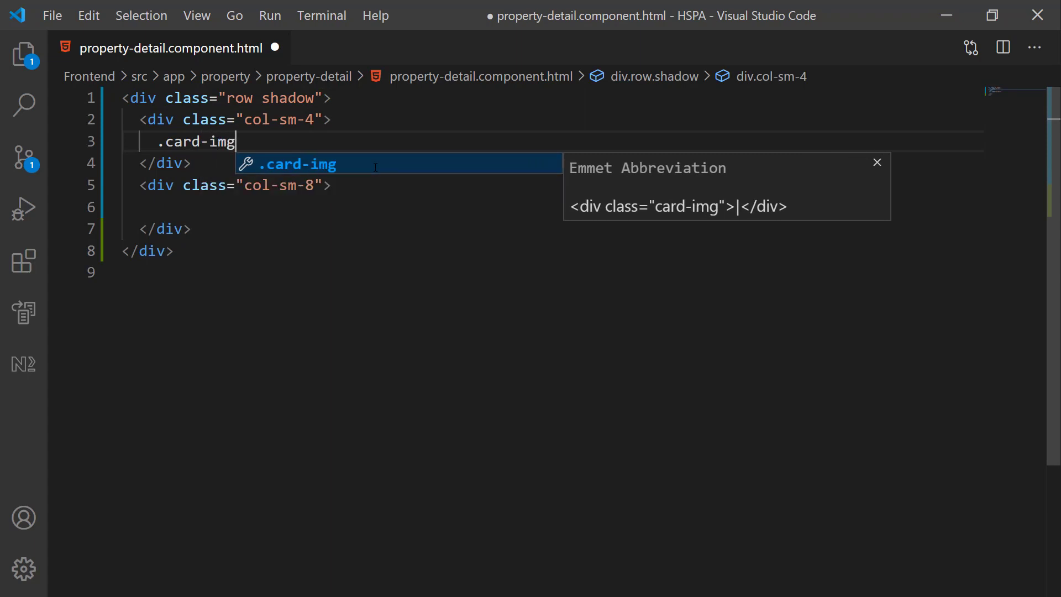
pyautogui.write('-wrapper')
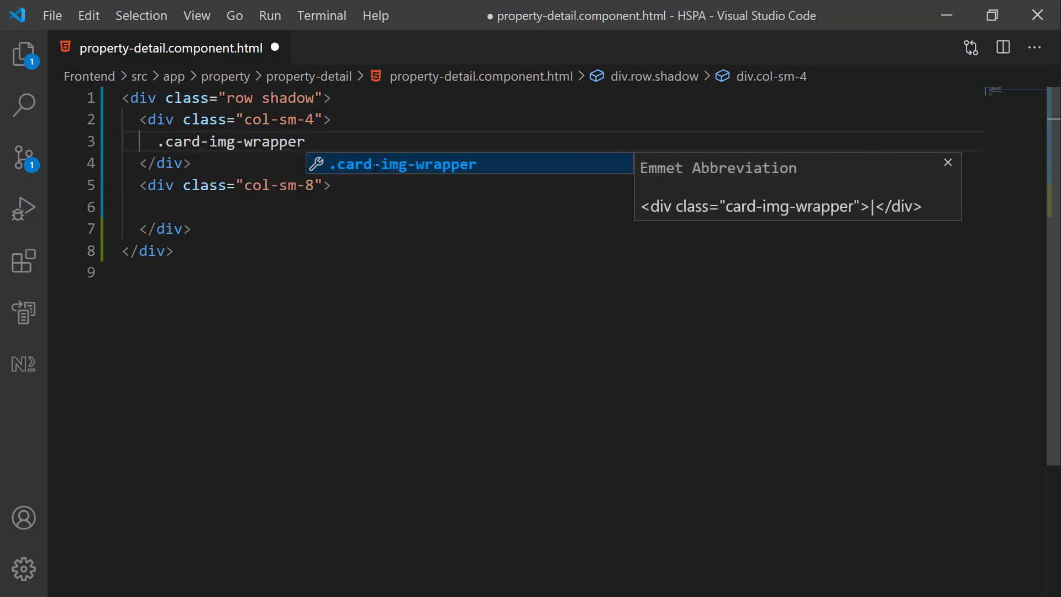
pyautogui.press('Tab')
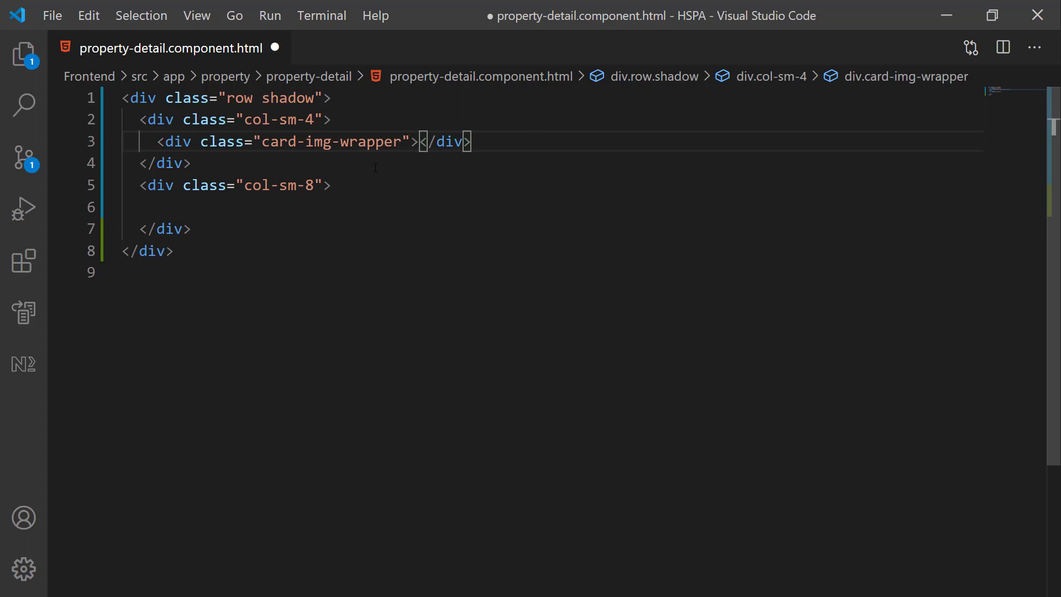
pyautogui.press('Return')
pyautogui.press('Down')
pyautogui.press('End')
pyautogui.press('Return')
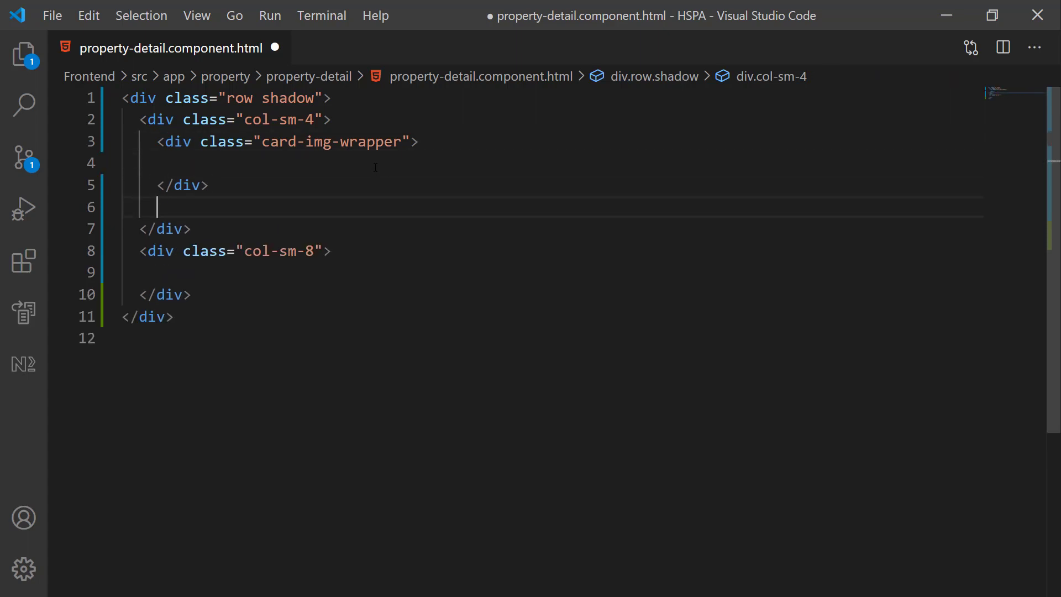
pyautogui.write('.card-bod')
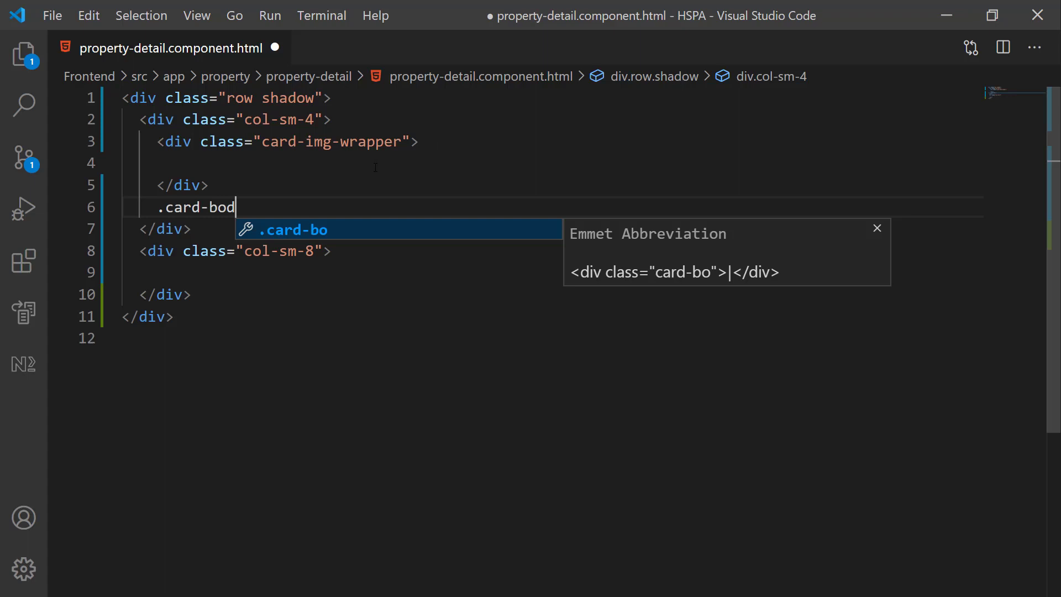
pyautogui.write('y')
# - Add empty card-body and card-footer divs below the image wrapper
pyautogui.press('Tab')
pyautogui.press('Return')
pyautogui.press('Down')
pyautogui.press('Return')
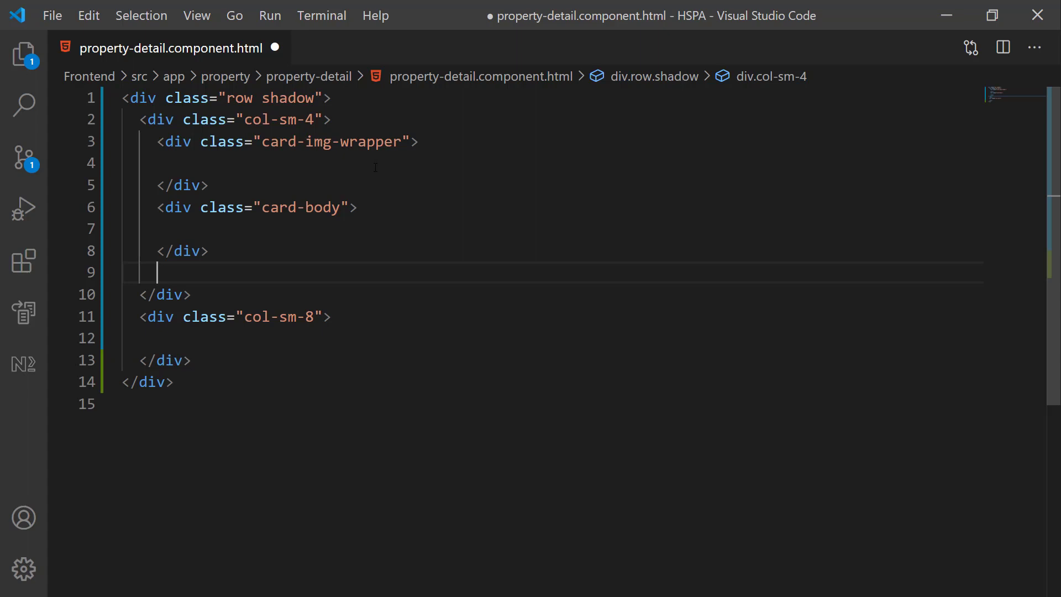
pyautogui.write('.card')
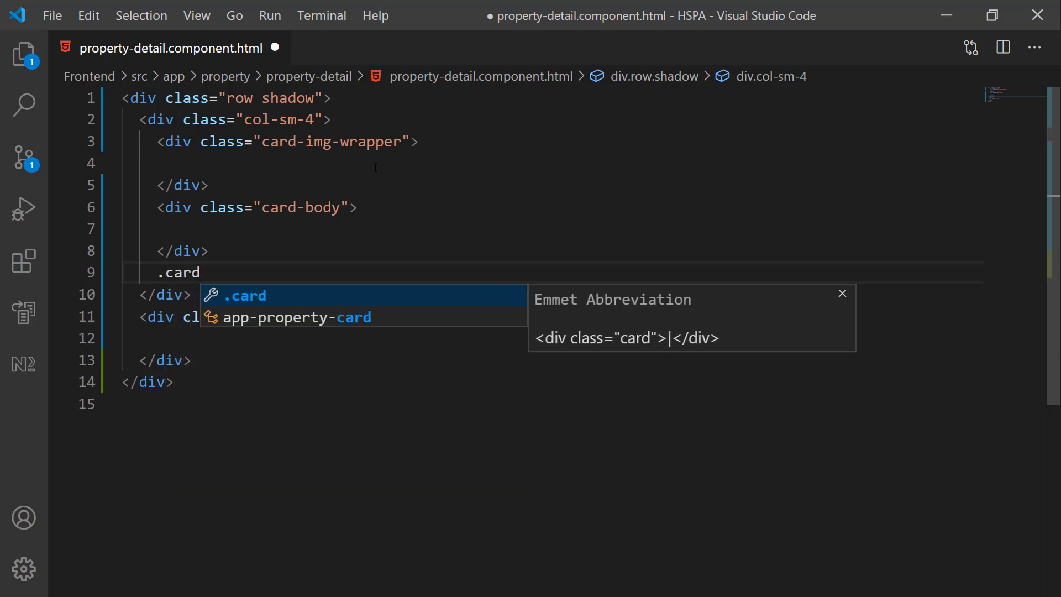
pyautogui.write('-footer')
pyautogui.press('Tab')
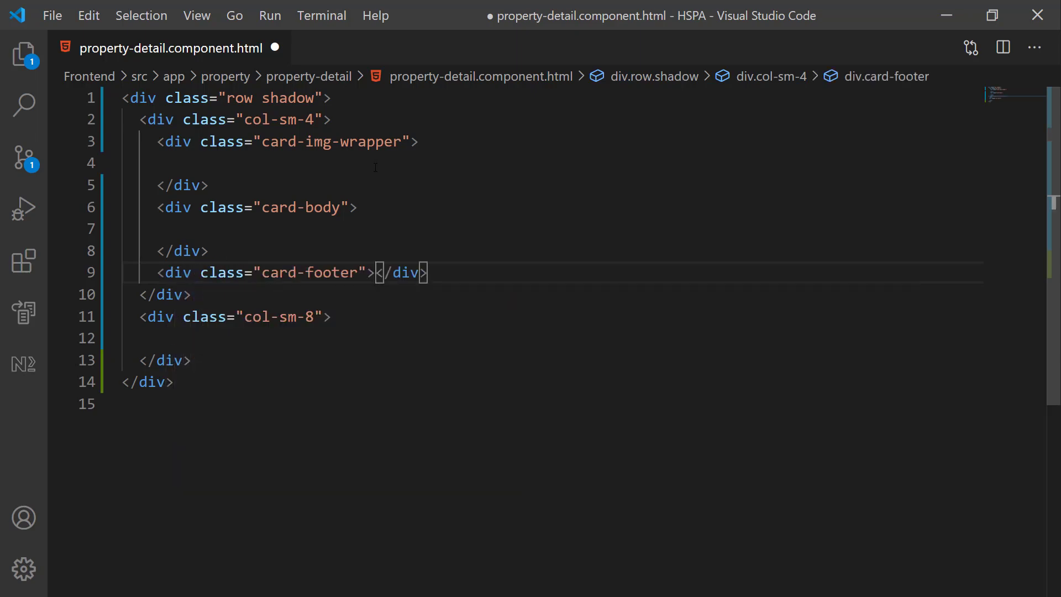
pyautogui.press('Return')
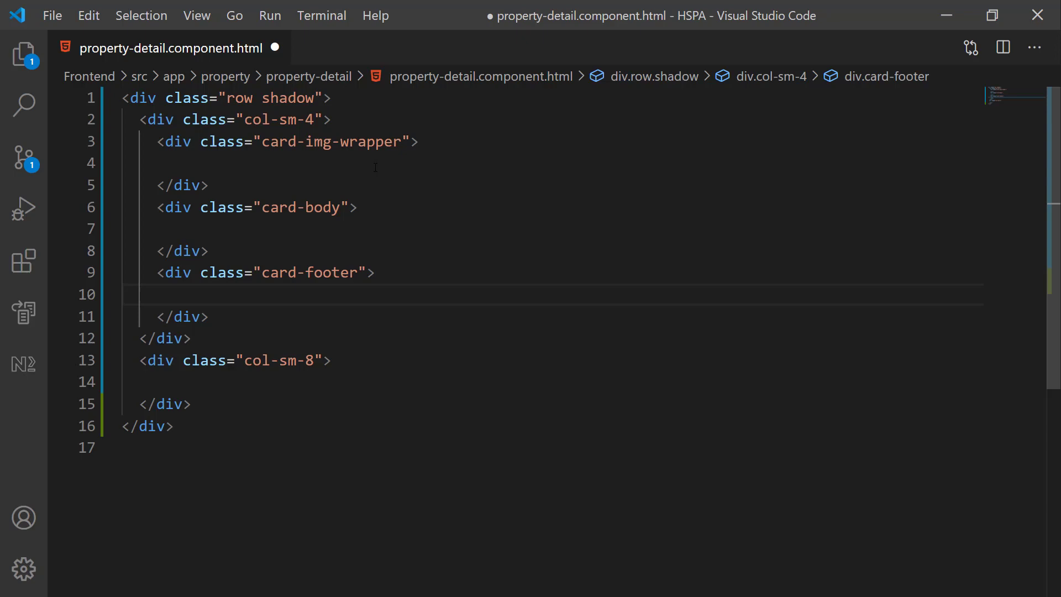
pyautogui.click(375, 169)
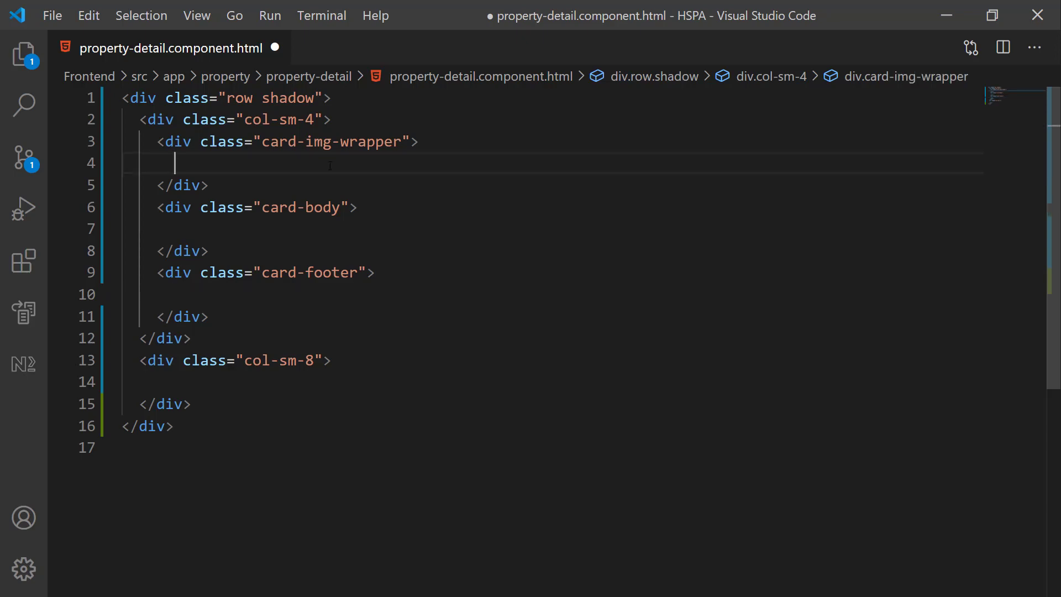
pyautogui.write('<')
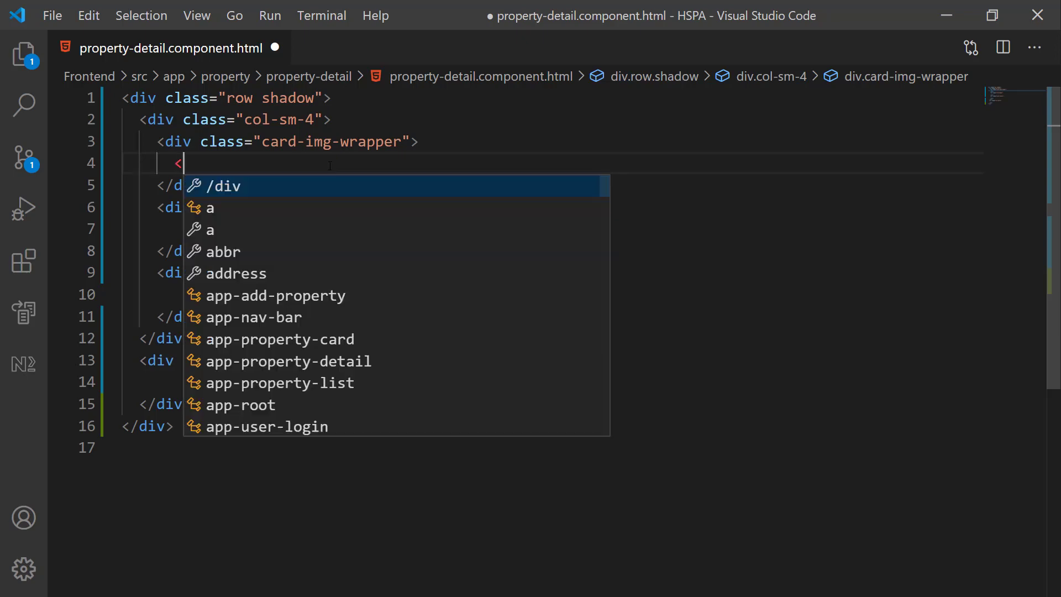
pyautogui.write('img')
# - Add <img class="card-img-top" src="assets/images/prop-1.png"> in the wrapper and save
pyautogui.press('Tab')
pyautogui.write('class')
pyautogui.press('Tab')
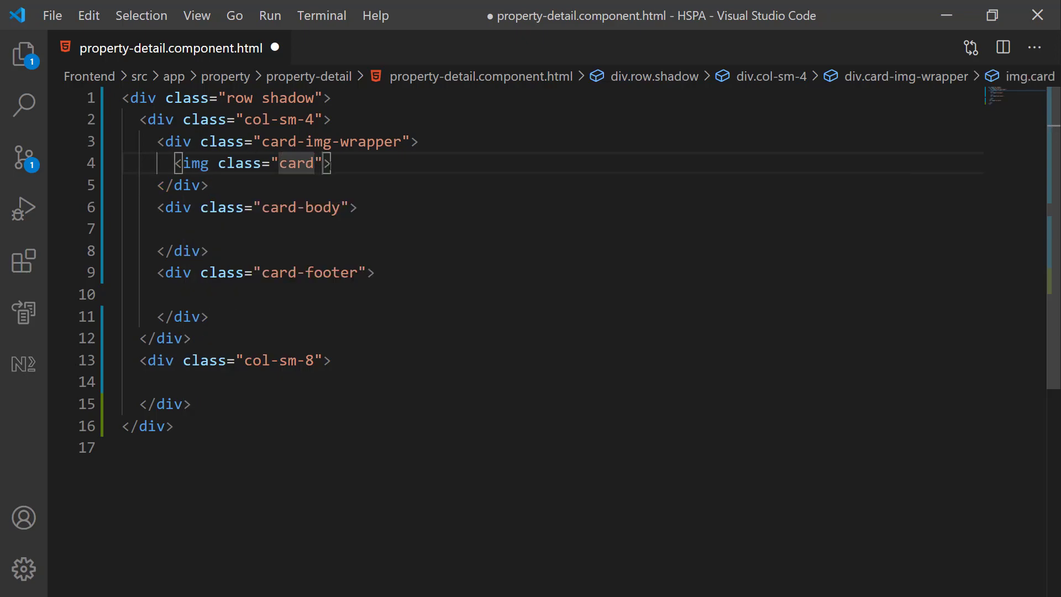
pyautogui.write('card-img-top" src')
pyautogui.press('Tab')
pyautogui.write('ass')
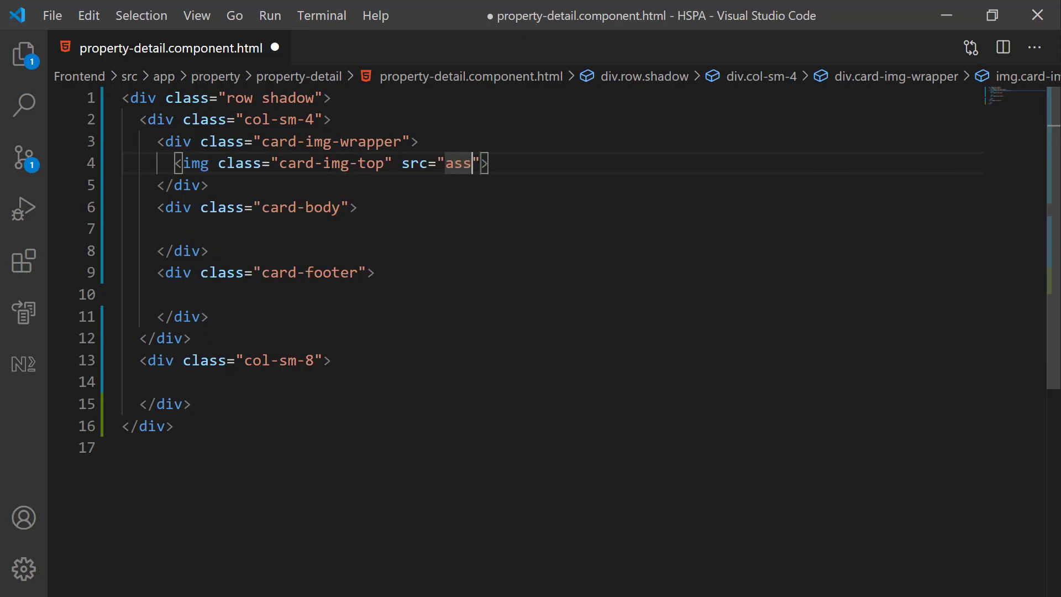
pyautogui.write('ets/images/prop-1.png')
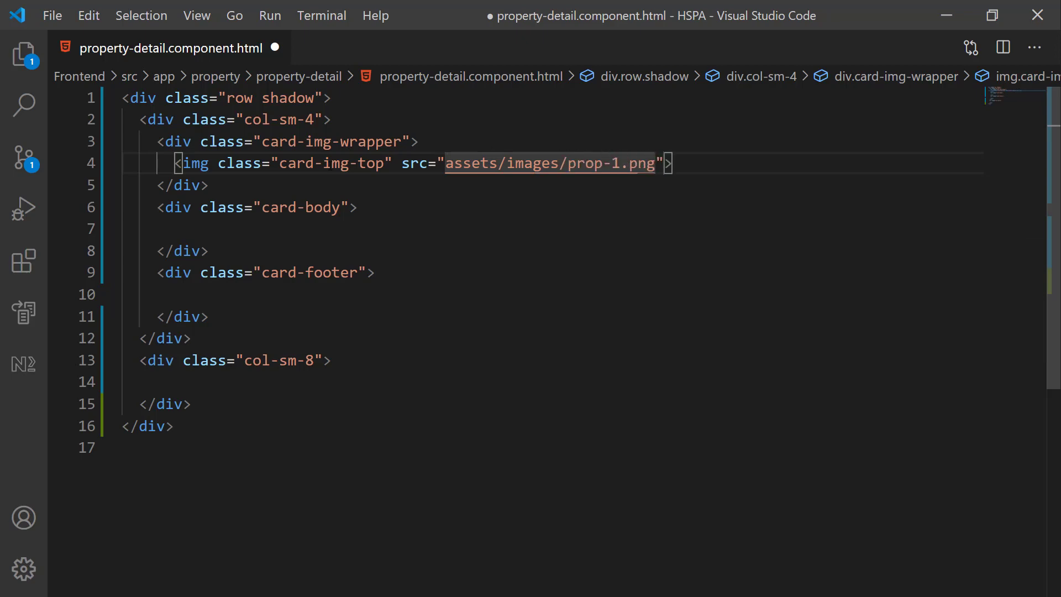
pyautogui.hotkey('ctrl', 's')
pyautogui.click(123, 294)
pyautogui.click(158, 142)
pyautogui.doubleClick(166, 142)
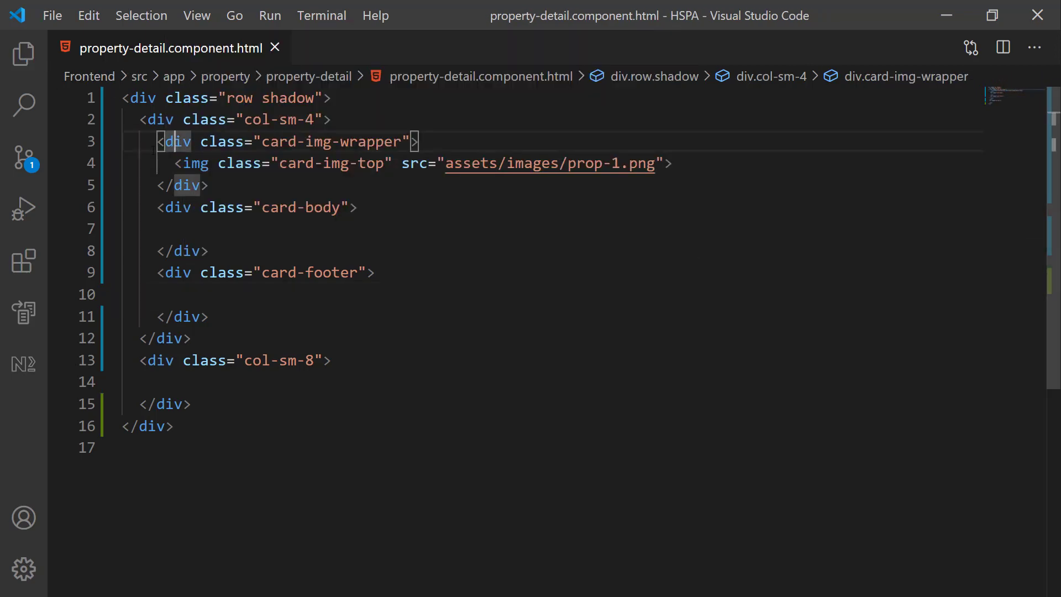
pyautogui.click(139, 120)
pyautogui.press('End')
# - Add a card div above the sections and close it below the footer
pyautogui.press('Return')
pyautogui.write('.ca')
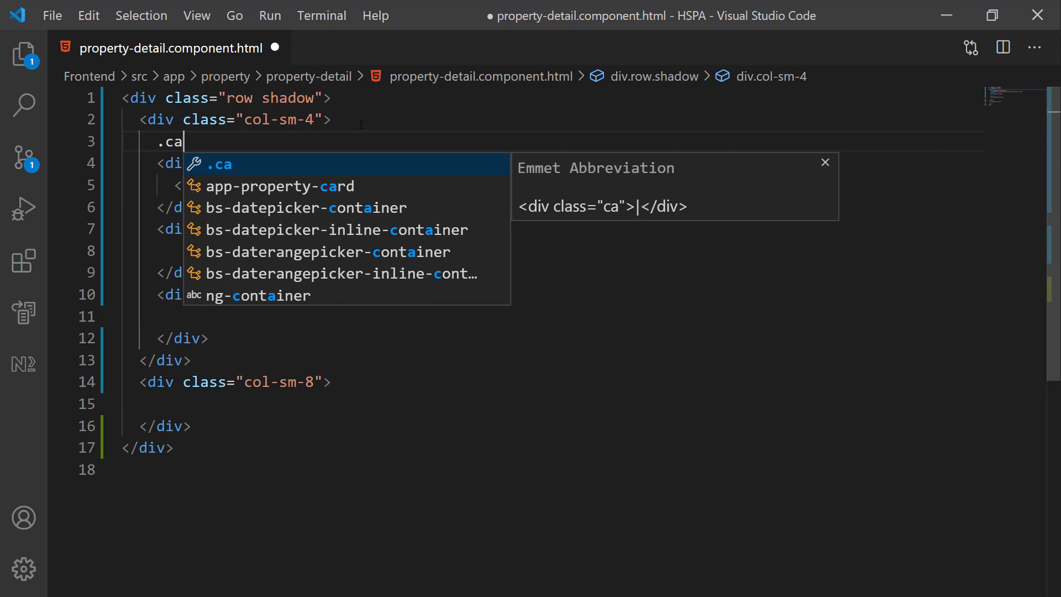
pyautogui.write('rd')
pyautogui.press('Tab')
pyautogui.hotkey('shift', 'End')
pyautogui.press('Delete')
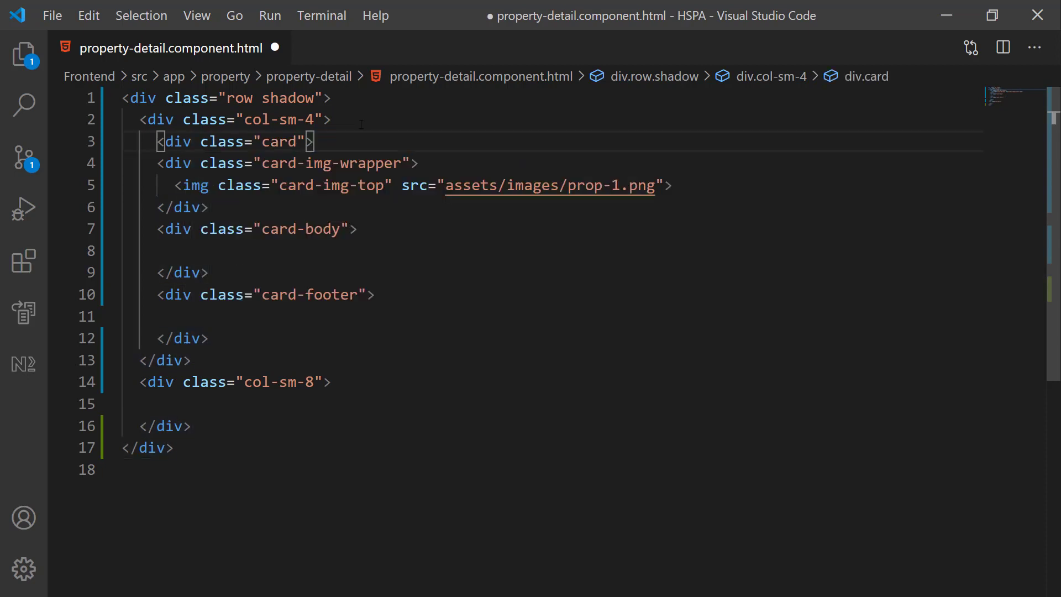
pyautogui.press('Down')
pyautogui.press('Down')
pyautogui.press('Down')
pyautogui.press('Down')
pyautogui.press('Down')
pyautogui.press('Down')
pyautogui.press('Down')
pyautogui.press('Down')
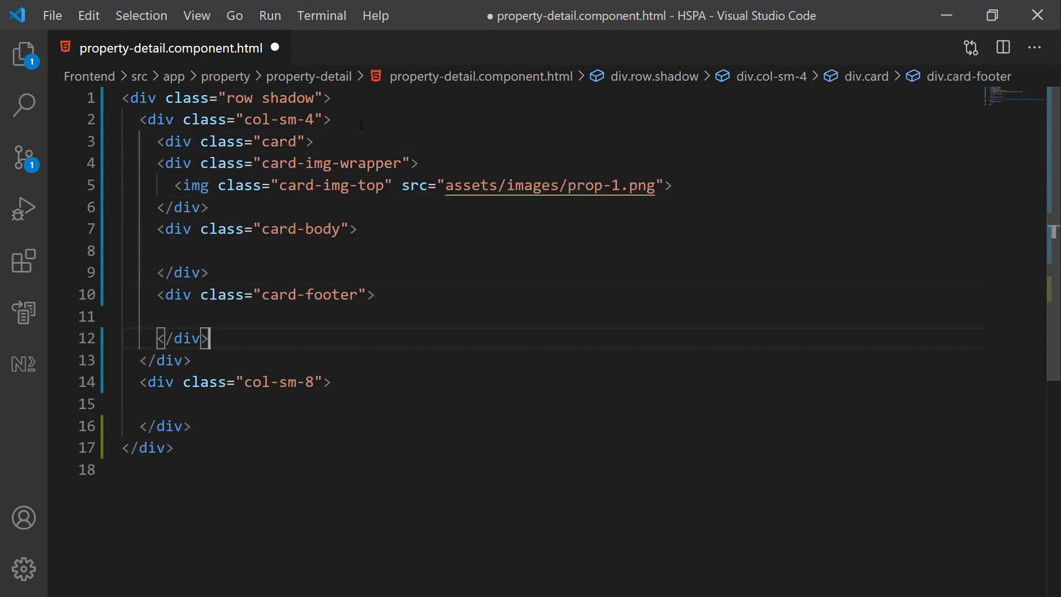
pyautogui.press('Return')
pyautogui.write('</div>')
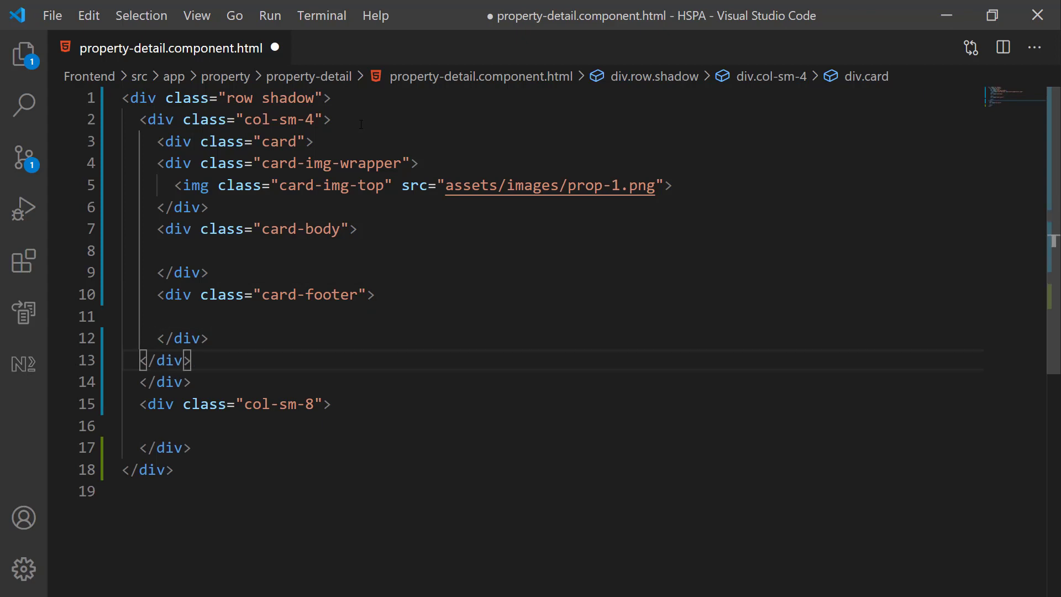
pyautogui.press('Up')
pyautogui.press('Up')
# - Remove the blank lines inside the footer and card-body sections
pyautogui.hotkey('ctrl', 'shift', 'k')
pyautogui.press('Up')
pyautogui.press('End')
pyautogui.press('Down')
pyautogui.hotkey('shift', 'Home')
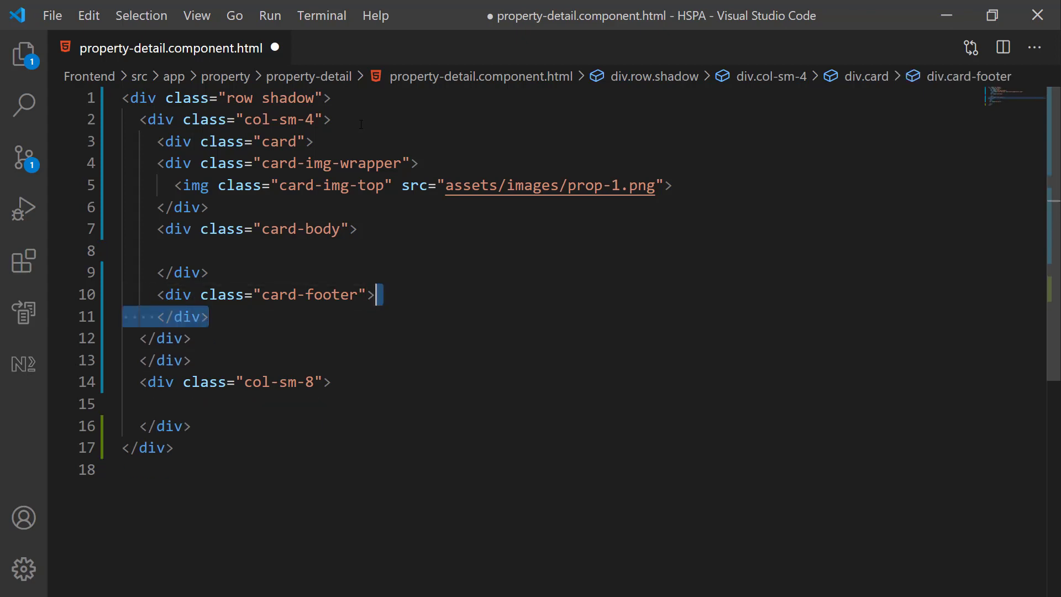
pyautogui.press('Up')
pyautogui.press('Up')
pyautogui.press('Up')
pyautogui.hotkey('ctrl', 'shift', 'k')
pyautogui.press('Up')
pyautogui.press('End')
# - Indent the image, body and footer sections inside the card and save
pyautogui.press('Down')
pyautogui.press('Down')
pyautogui.press('Down')
pyautogui.press('End')
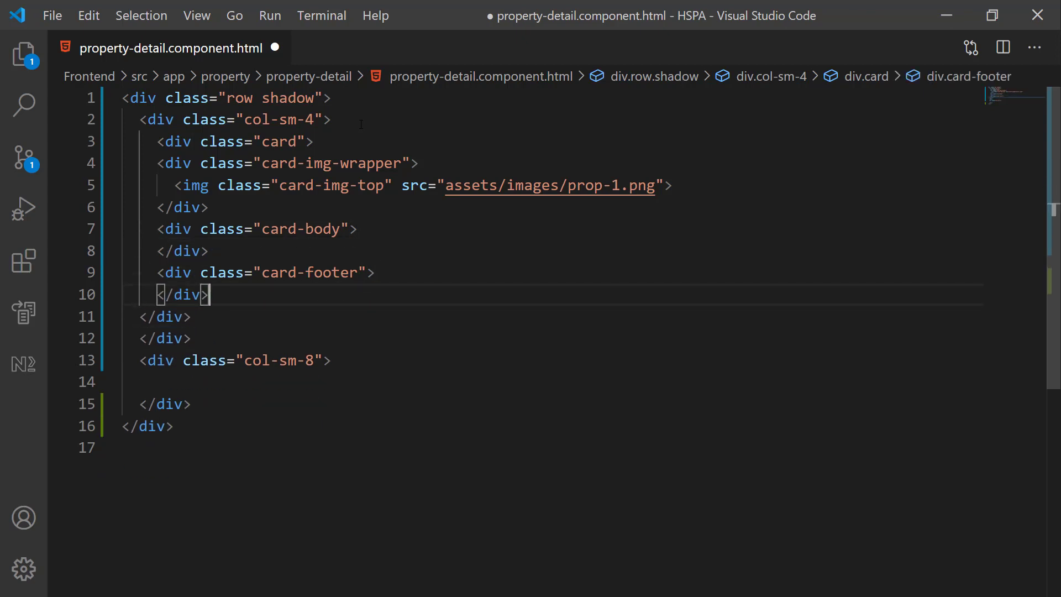
pyautogui.hotkey('shift', 'Up')
pyautogui.hotkey('shift', 'Up')
pyautogui.hotkey('shift', 'Up')
pyautogui.hotkey('shift', 'Up')
pyautogui.hotkey('shift', 'Up')
pyautogui.hotkey('shift', 'Up')
pyautogui.hotkey('shift', 'Up')
pyautogui.hotkey('shift', 'Up')
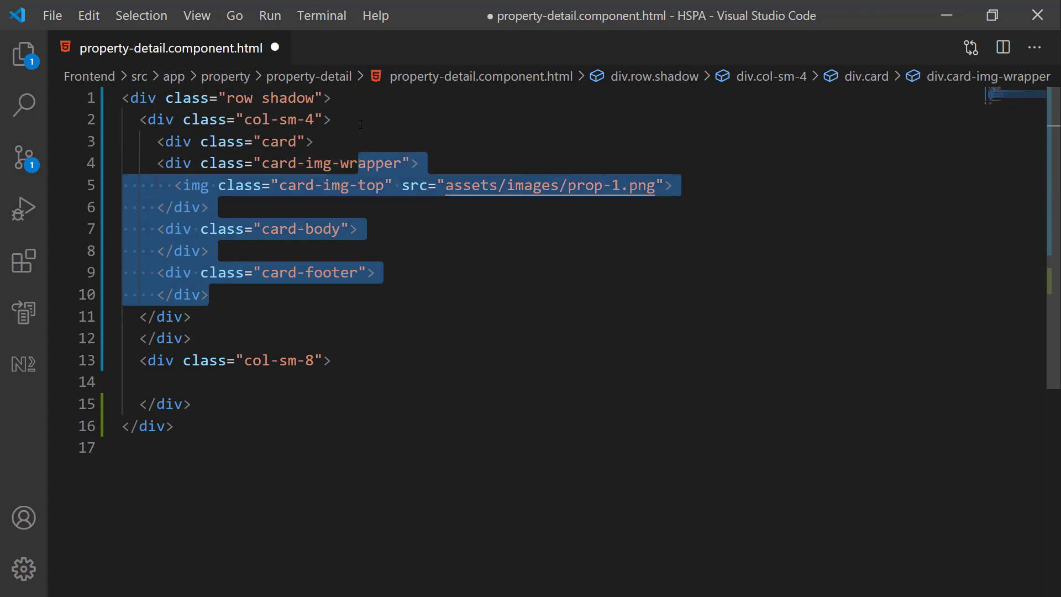
pyautogui.hotkey('shift', 'Down')
pyautogui.hotkey('shift', 'Home')
pyautogui.hotkey('shift', 'Down')
pyautogui.hotkey('shift', 'Home')
pyautogui.press('Tab')
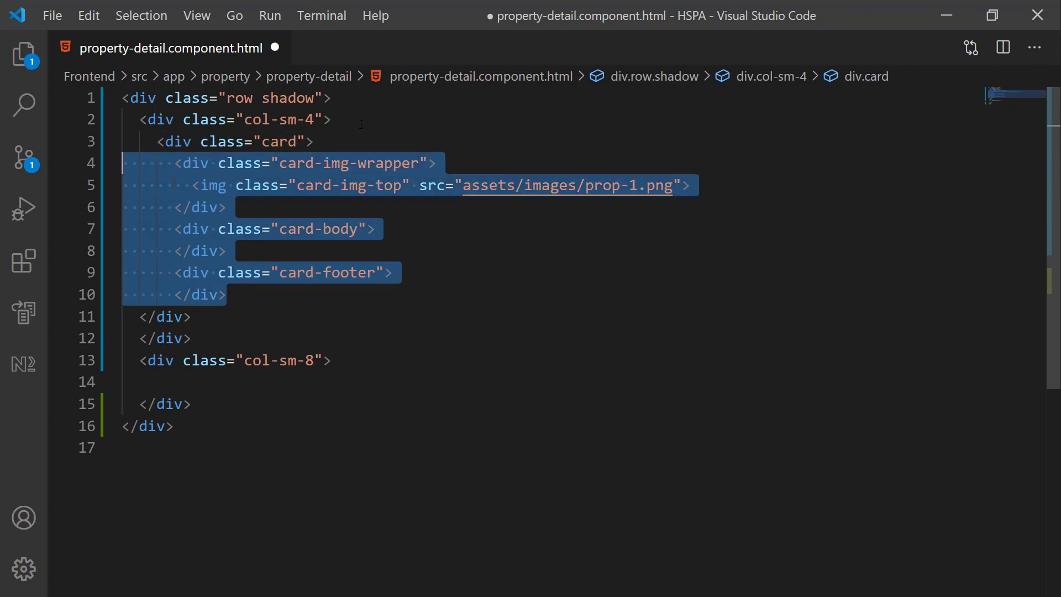
pyautogui.press('Down')
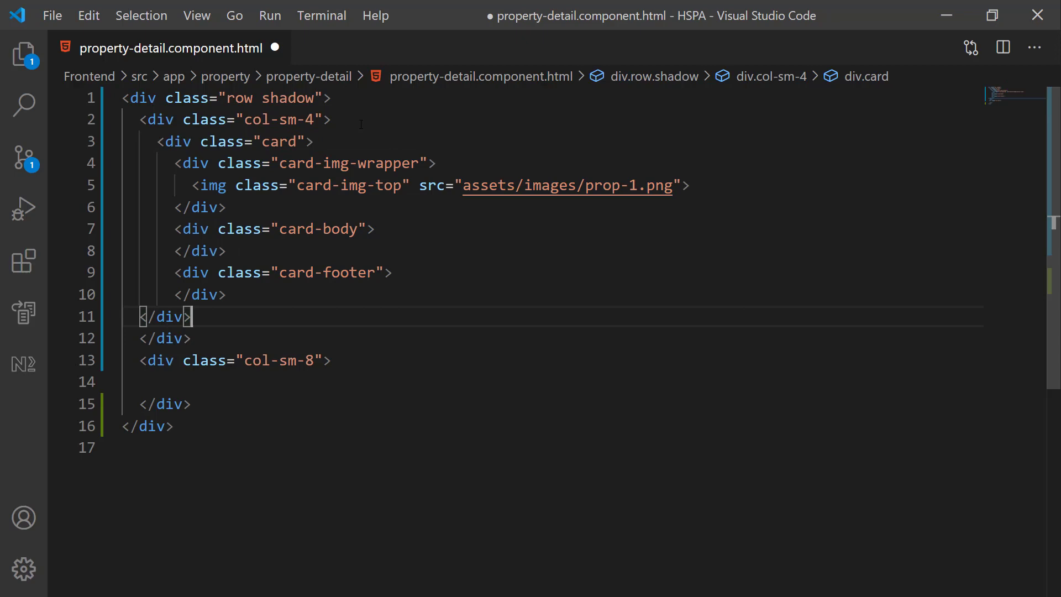
pyautogui.hotkey('ctrl', 's')
# - Add a Like button inside the card-footer
pyautogui.press('Up')
pyautogui.press('Up')
pyautogui.press('End')
pyautogui.press('Return')
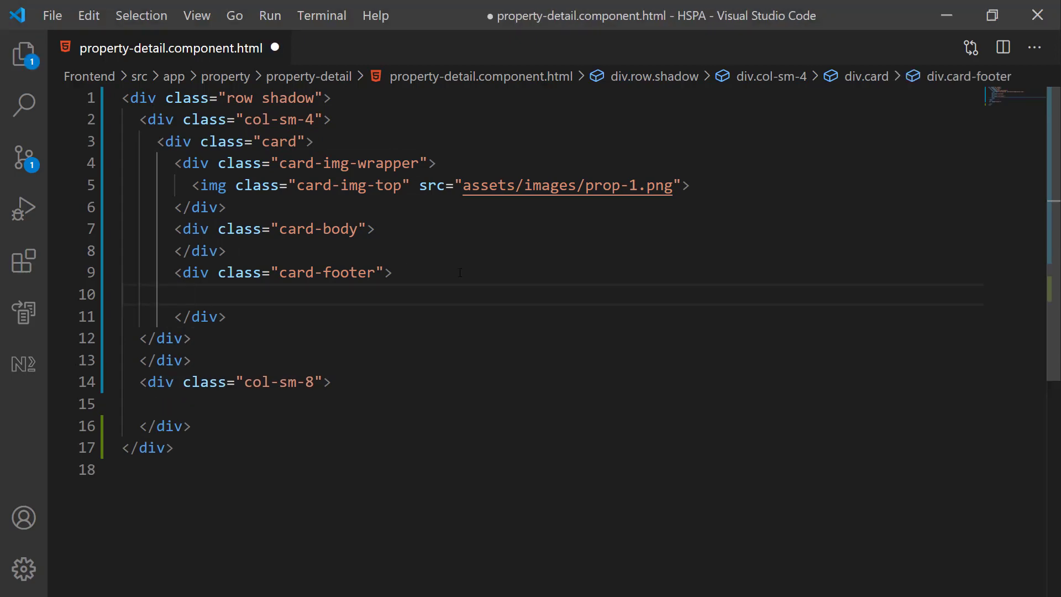
pyautogui.write('button')
pyautogui.press('Tab')
pyautogui.write('Like')
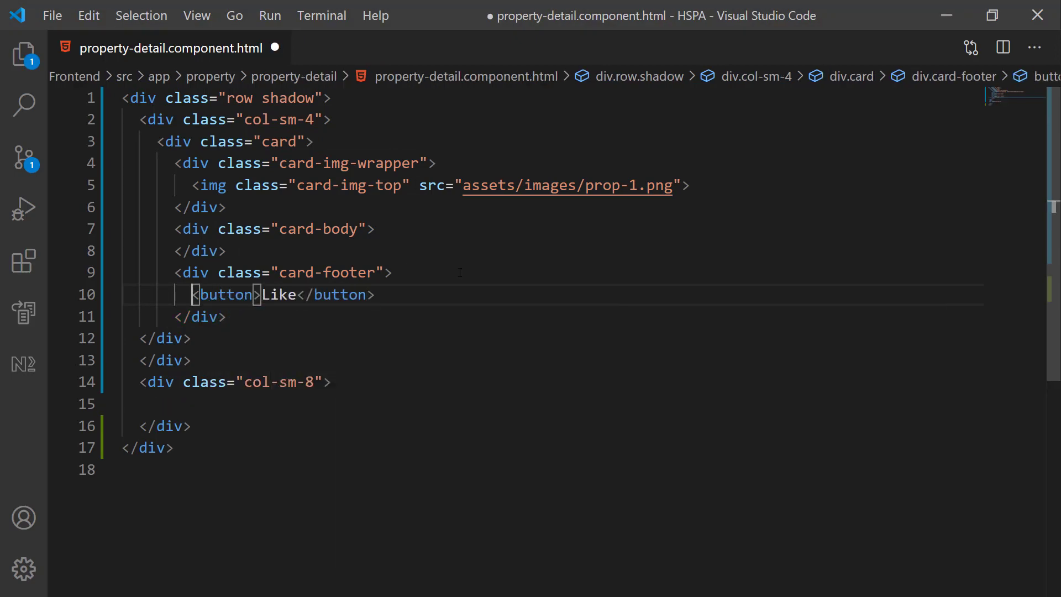
# - Duplicate the Like button as a Message button with class btn btn-success
pyautogui.hotkey('shift', 'alt', 'Down')
pyautogui.doubleClick(279, 316)
pyautogui.write('Message')
pyautogui.press('Up')
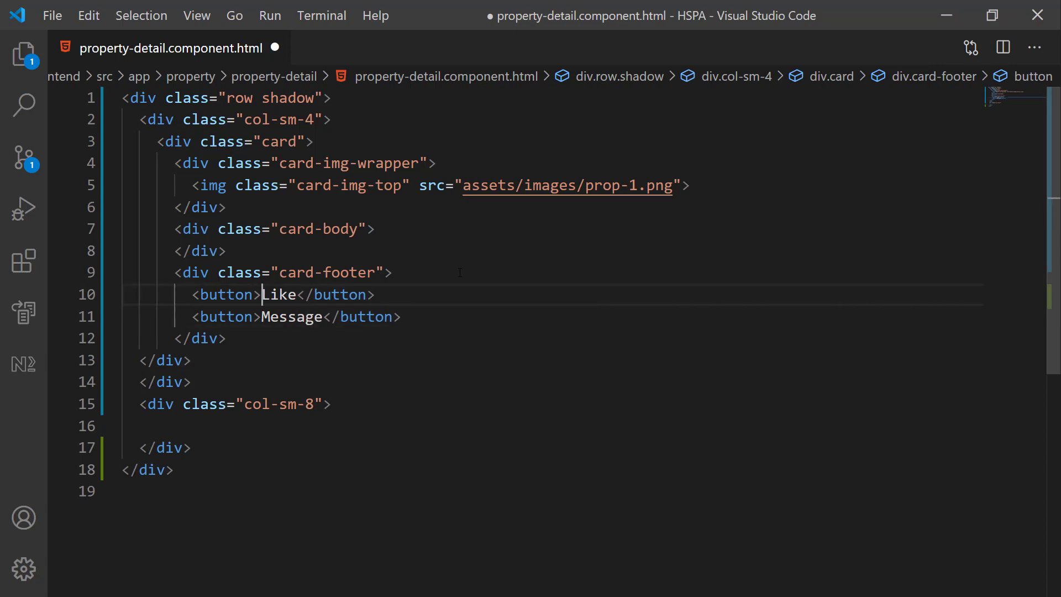
pyautogui.write('class')
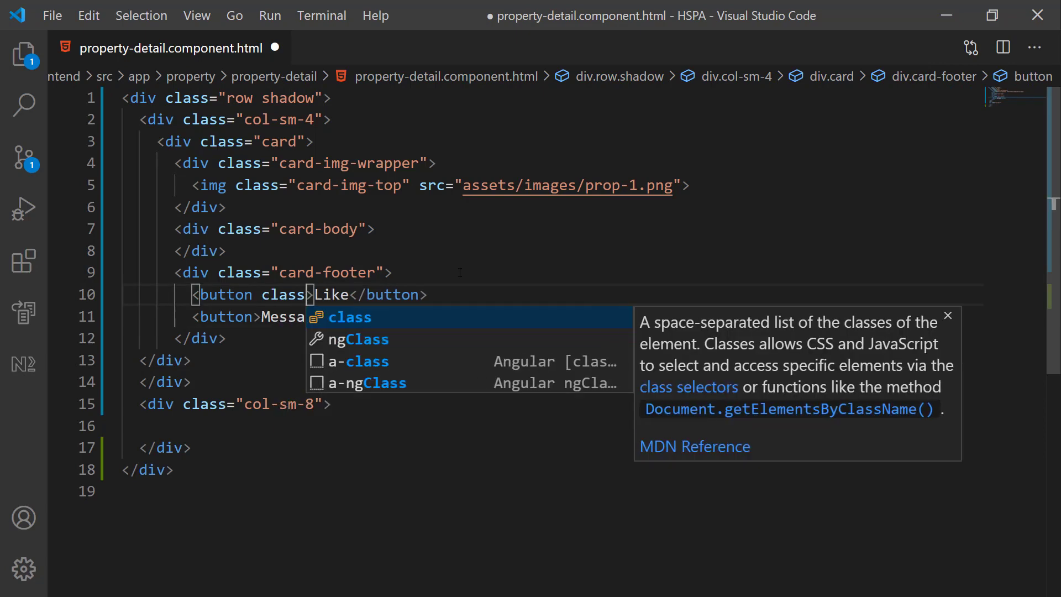
pyautogui.press('Tab')
pyautogui.write('btn')
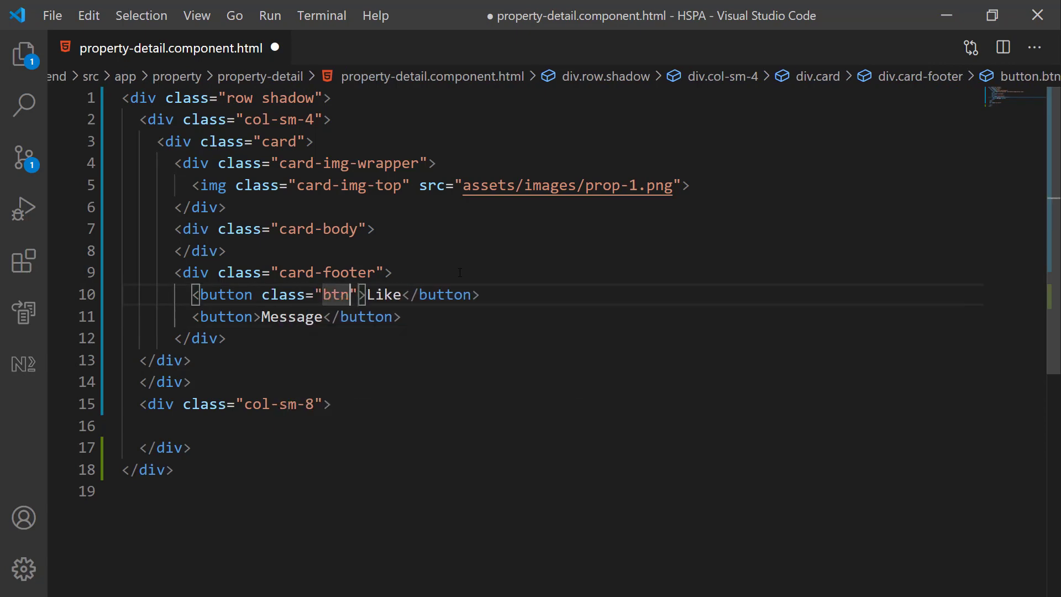
pyautogui.write(' btn-primary')
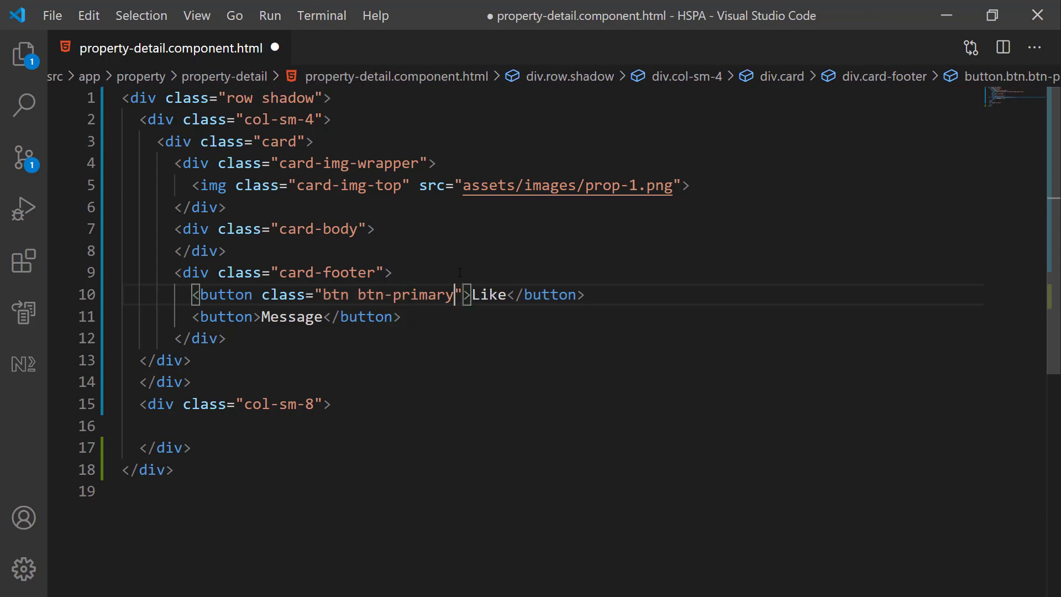
pyautogui.press('Down')
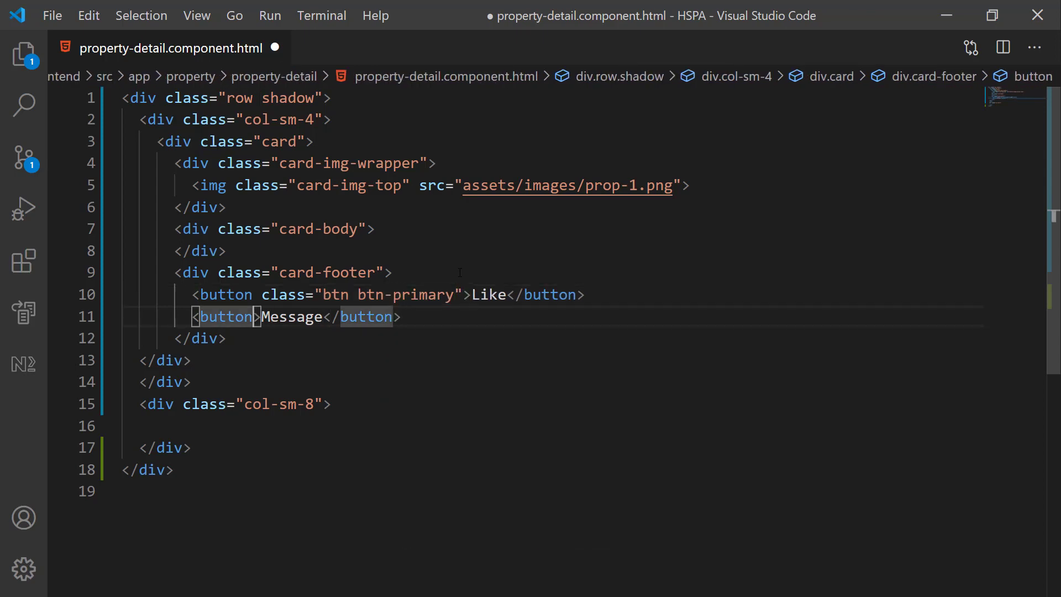
pyautogui.write('class')
pyautogui.press('Tab')
pyautogui.write('btn ')
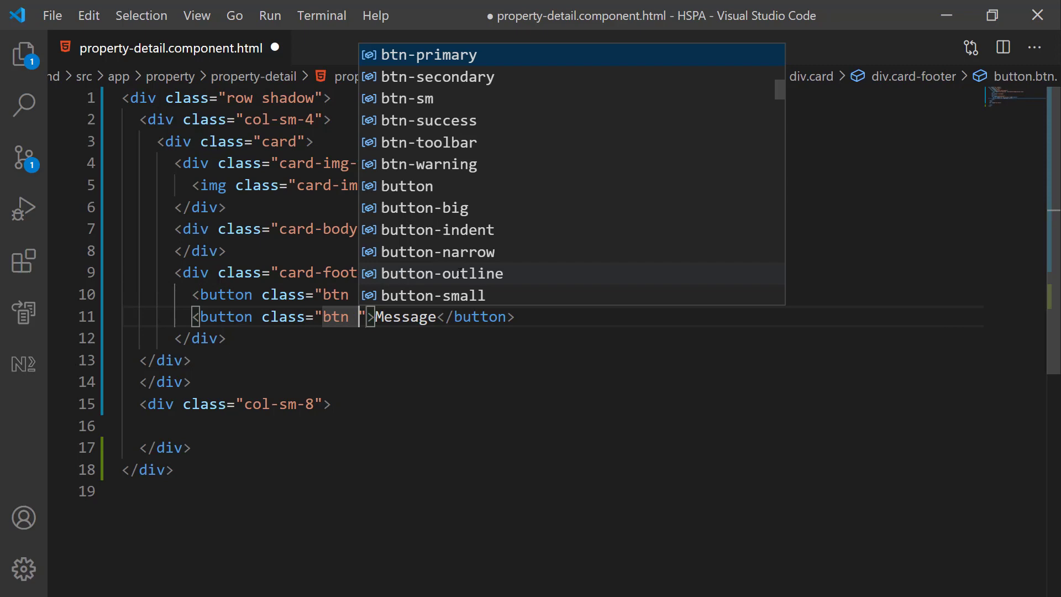
pyautogui.write('btn-su')
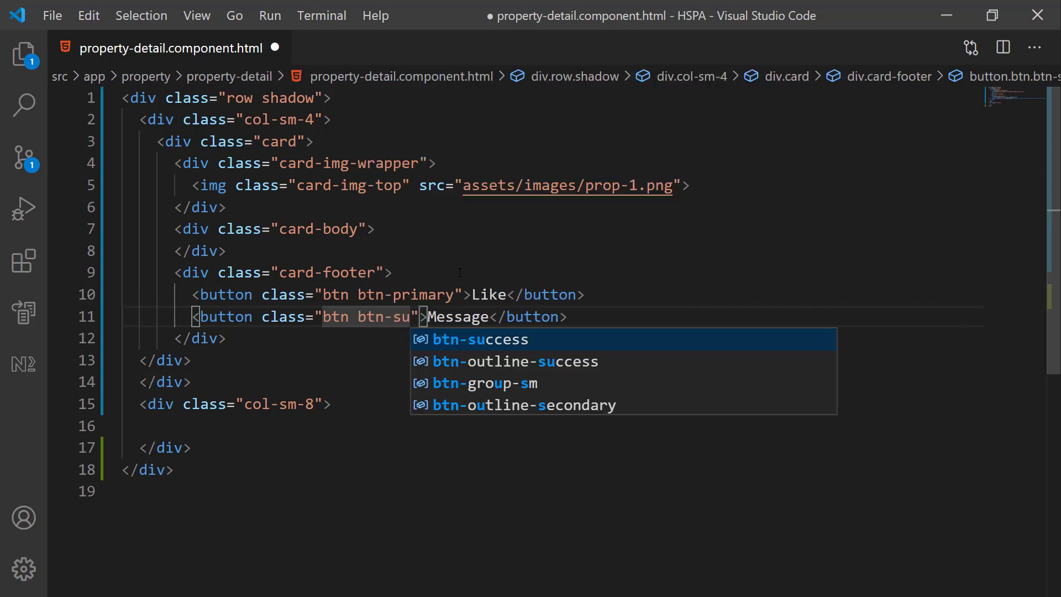
pyautogui.press('Tab')
pyautogui.press('Up')
pyautogui.press('Up')
# - Wrap the Like and Message buttons in an indented btn-group div
pyautogui.press('End')
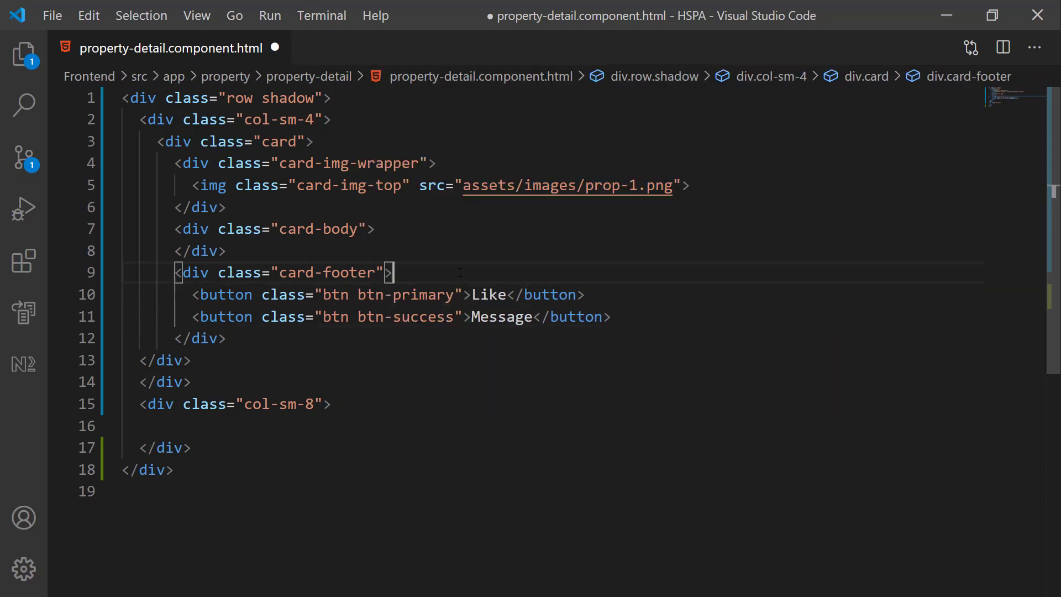
pyautogui.press('Return')
pyautogui.write('.bt')
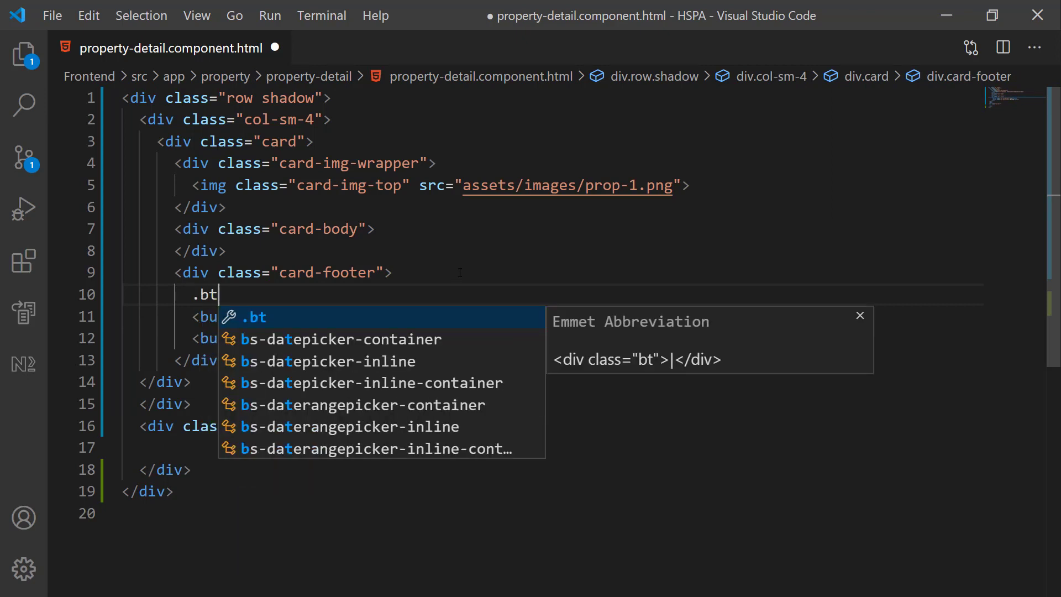
pyautogui.write('n-group')
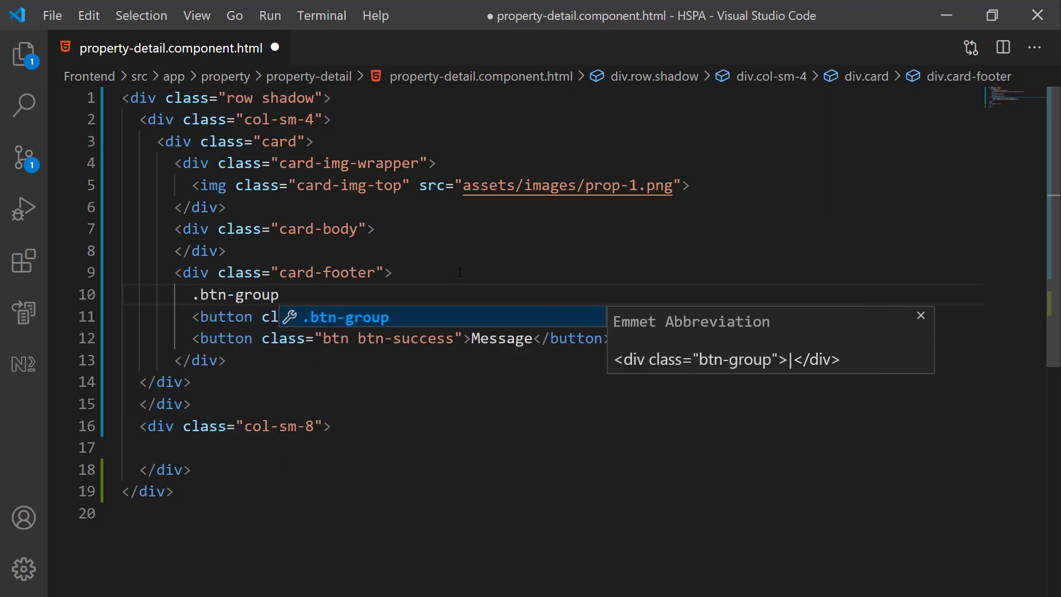
pyautogui.press('Tab')
pyautogui.hotkey('shift', 'End')
pyautogui.hotkey('ctrl', 'x')
pyautogui.press('Down')
pyautogui.press('Down')
pyautogui.press('End')
pyautogui.press('Return')
pyautogui.hotkey('ctrl', 'v')
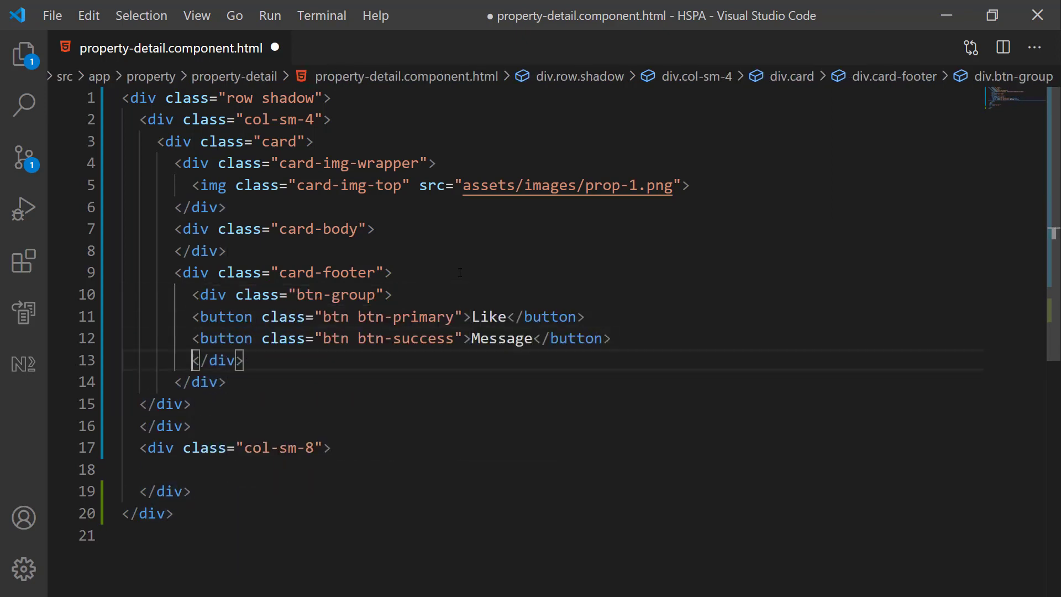
pyautogui.hotkey('shift', 'Up')
pyautogui.hotkey('shift', 'Up')
pyautogui.press('Tab')
# - Check the buttons in Chrome, then open property-detail.component.css
pyautogui.hotkey('alt', 'Tab')
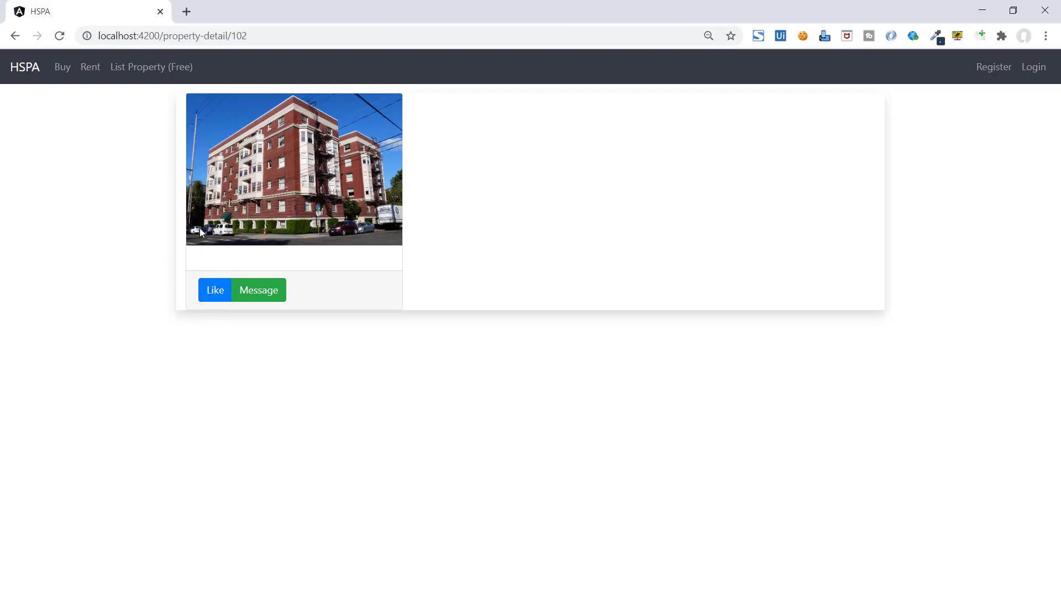
pyautogui.hotkey('alt', 'Tab')
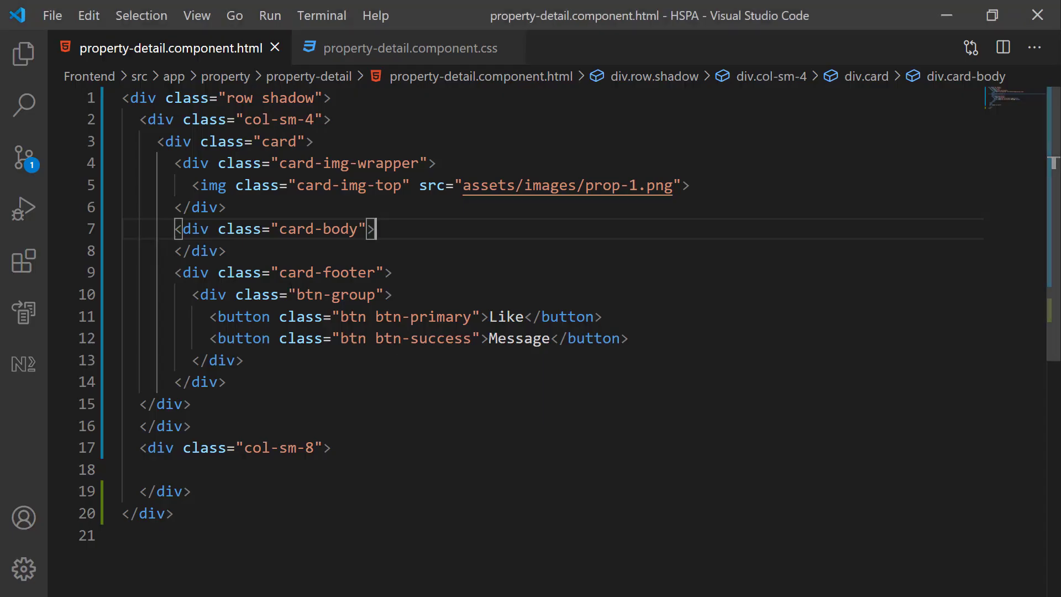
pyautogui.hotkey('ctrl', 'b')
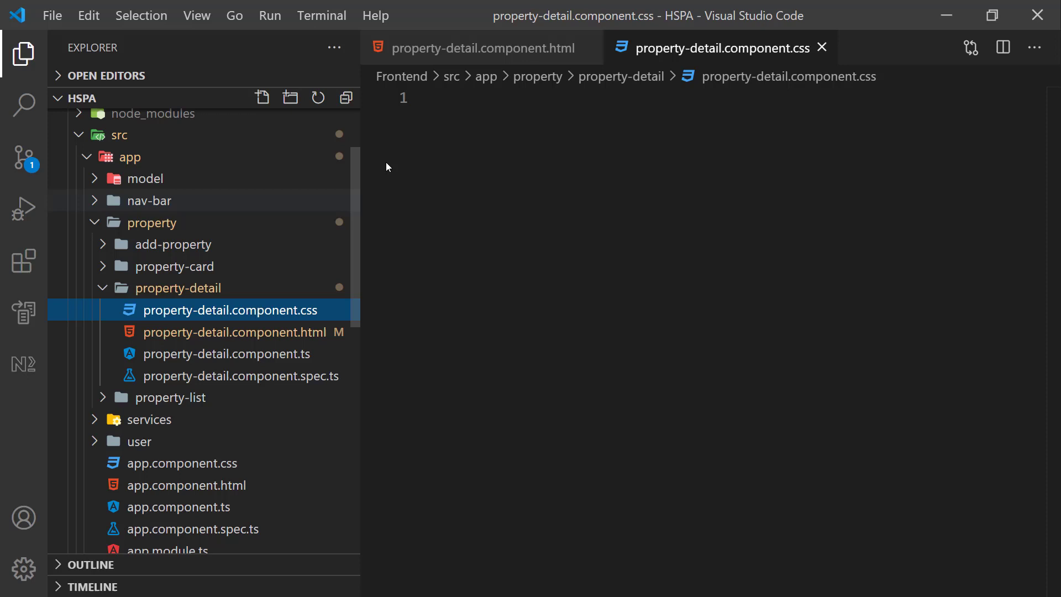
pyautogui.click(178, 311)
pyautogui.write('.card ')
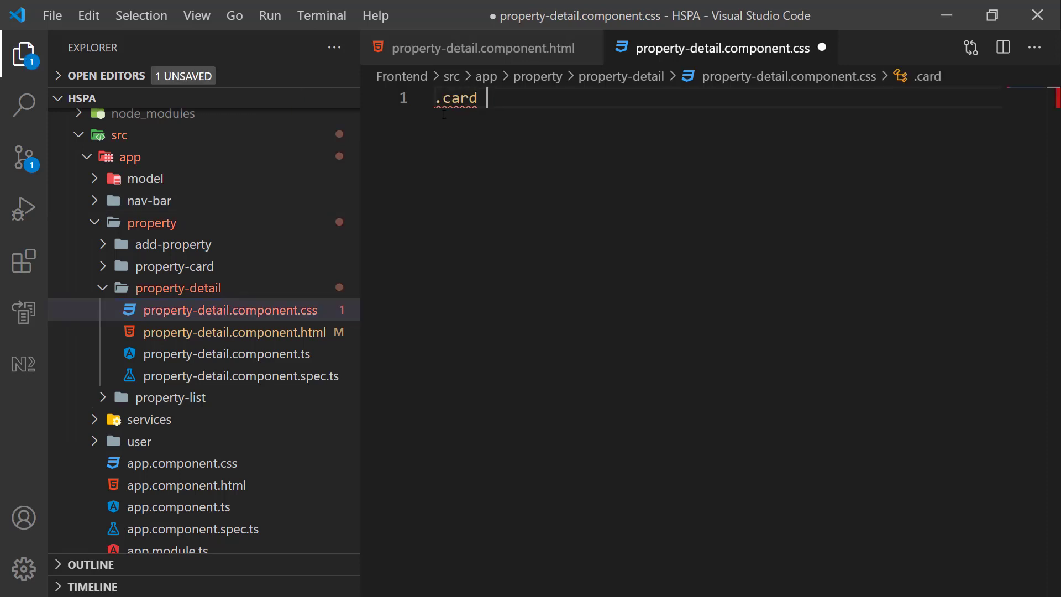
pyautogui.write('{')
# - Add min-height: 600px to the .card rule, save, and view it in Chrome
pyautogui.press('Return')
pyautogui.write('min')
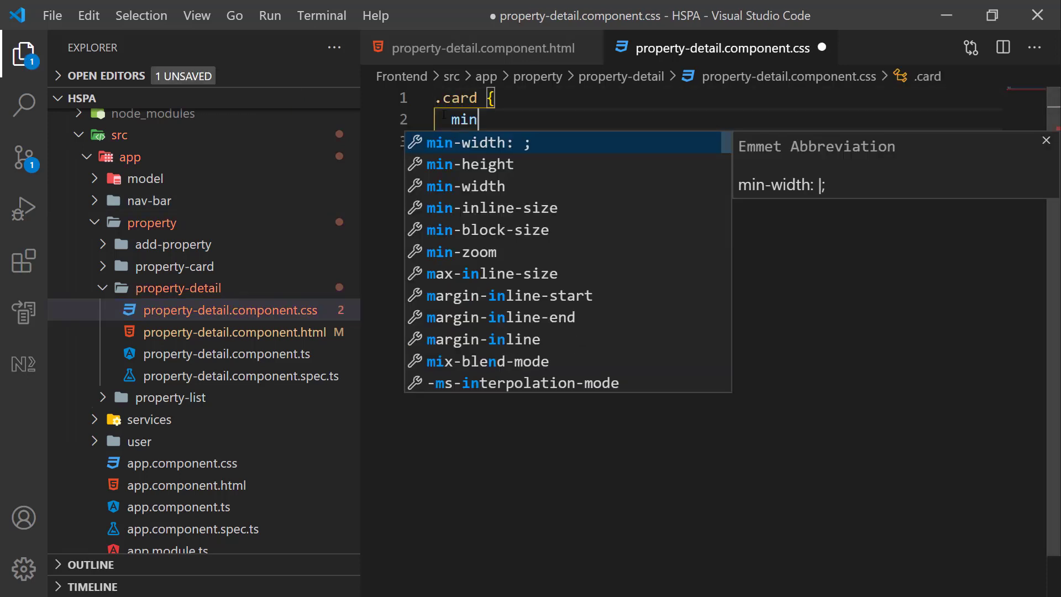
pyautogui.press('Down')
pyautogui.press('Return')
pyautogui.write('600px;')
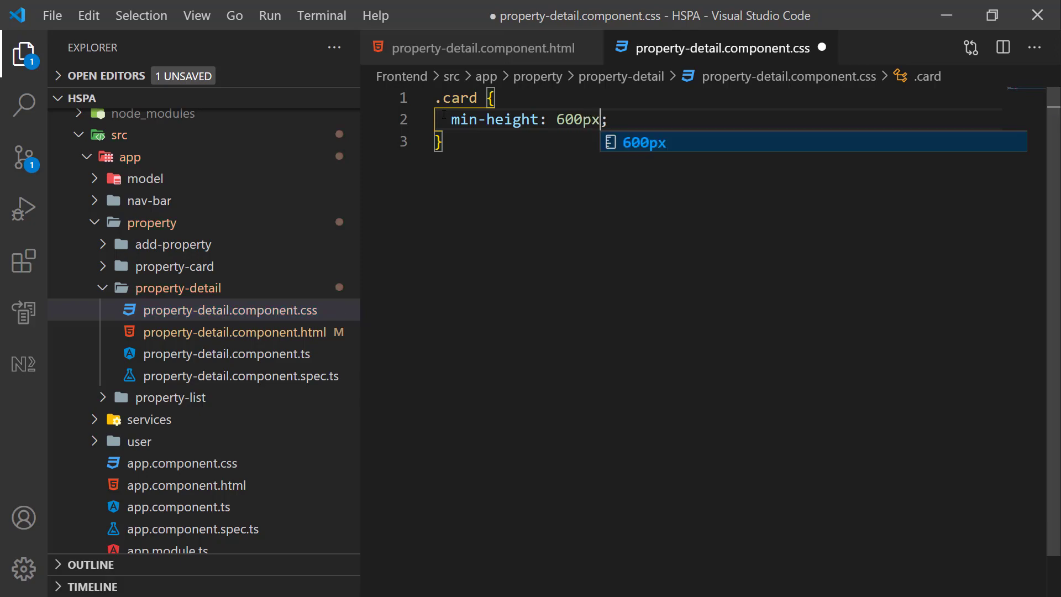
pyautogui.hotkey('ctrl', 's')
pyautogui.press('Escape')
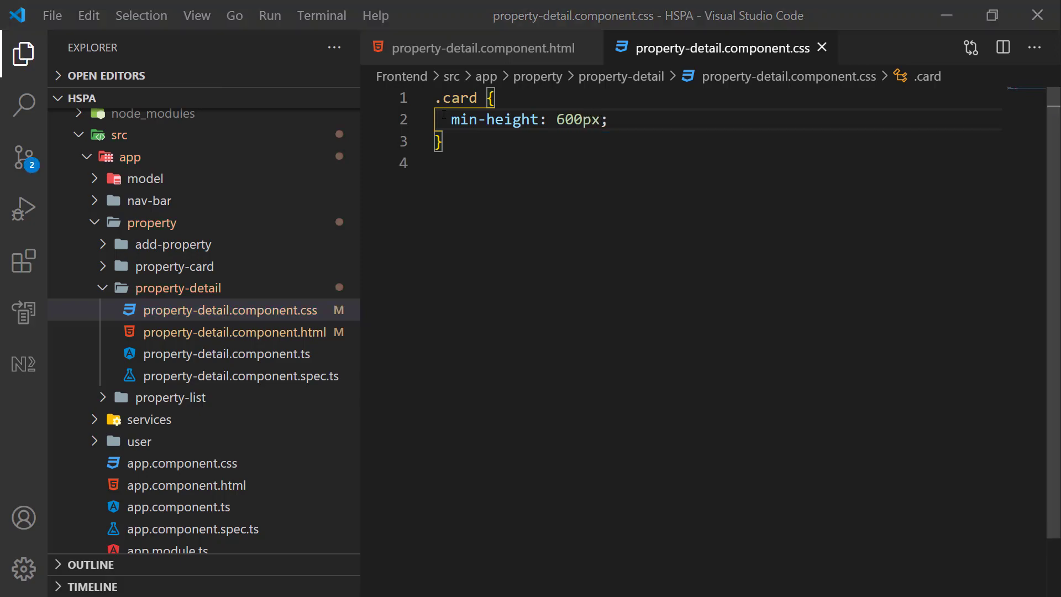
pyautogui.hotkey('alt', 'Tab')
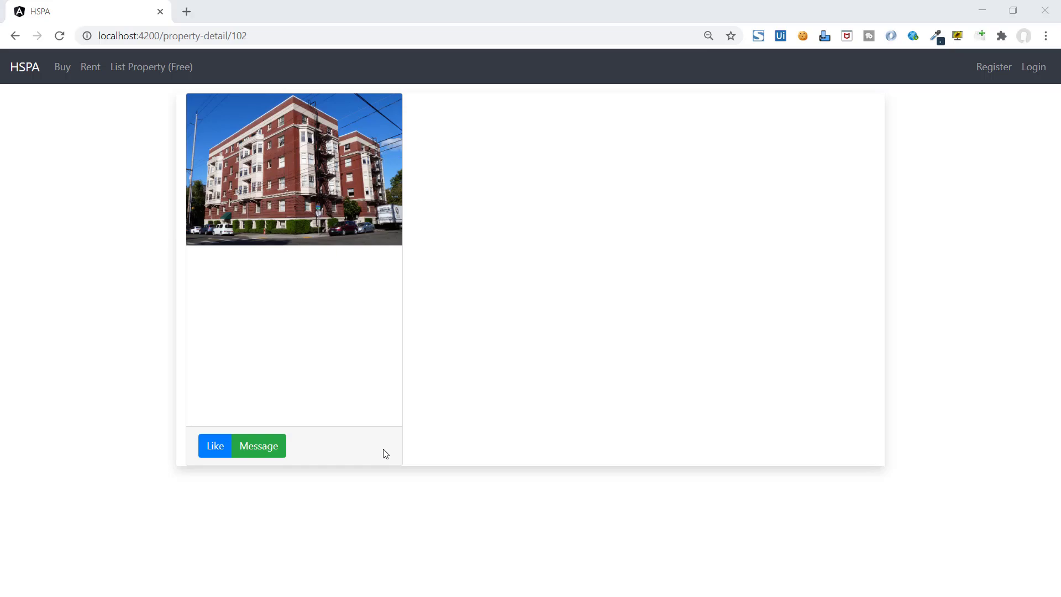
# - Add d-flex to the btn-group div, save, and check the buttons in Chrome
pyautogui.hotkey('alt', 'Tab')
pyautogui.click(481, 48)
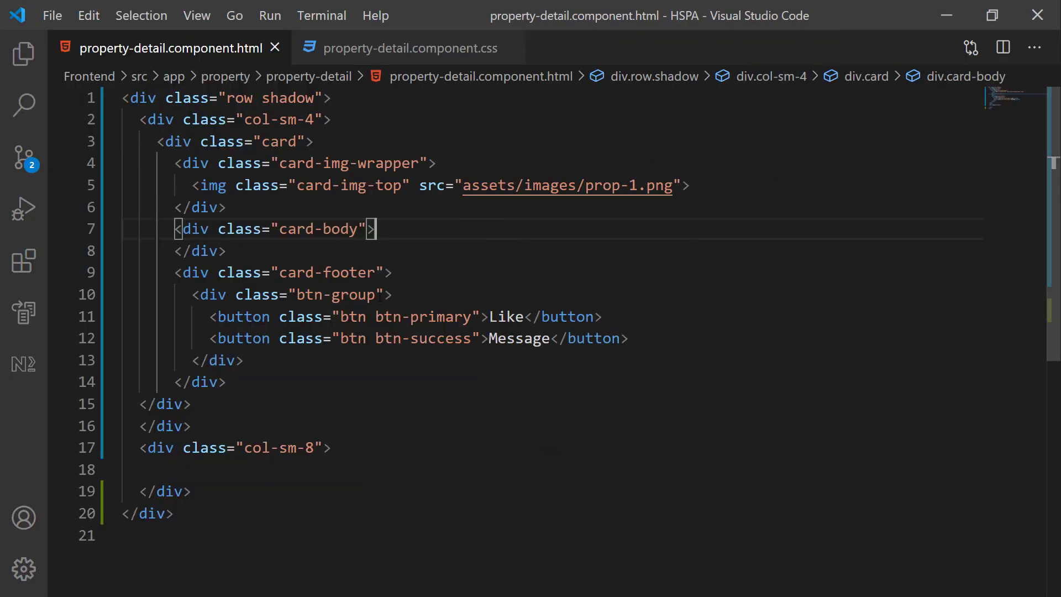
pyautogui.click(380, 295)
pyautogui.write('d-flex')
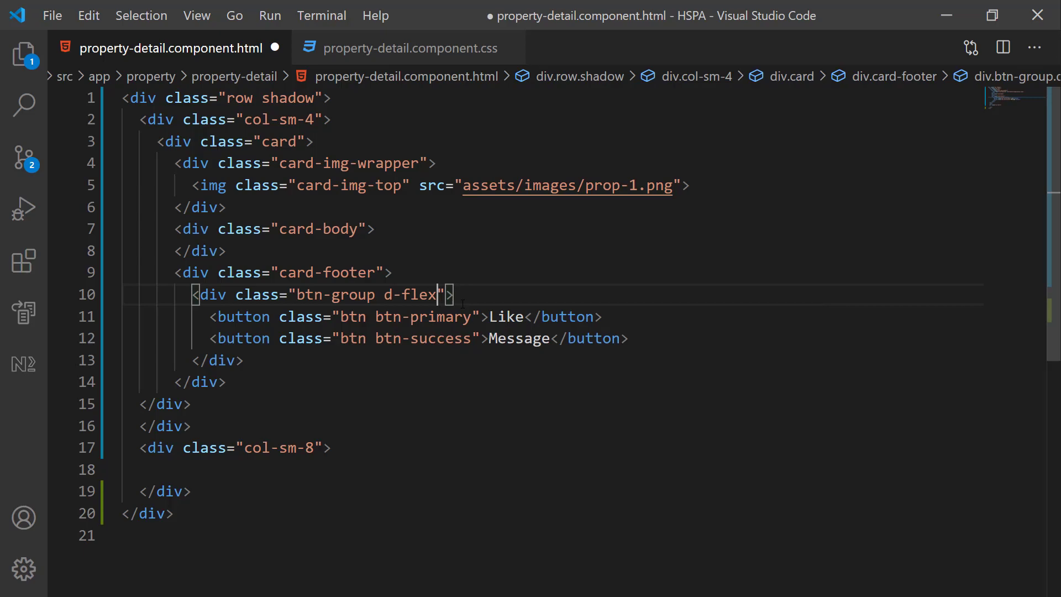
pyautogui.hotkey('ctrl', 's')
pyautogui.hotkey('alt', 'Tab')
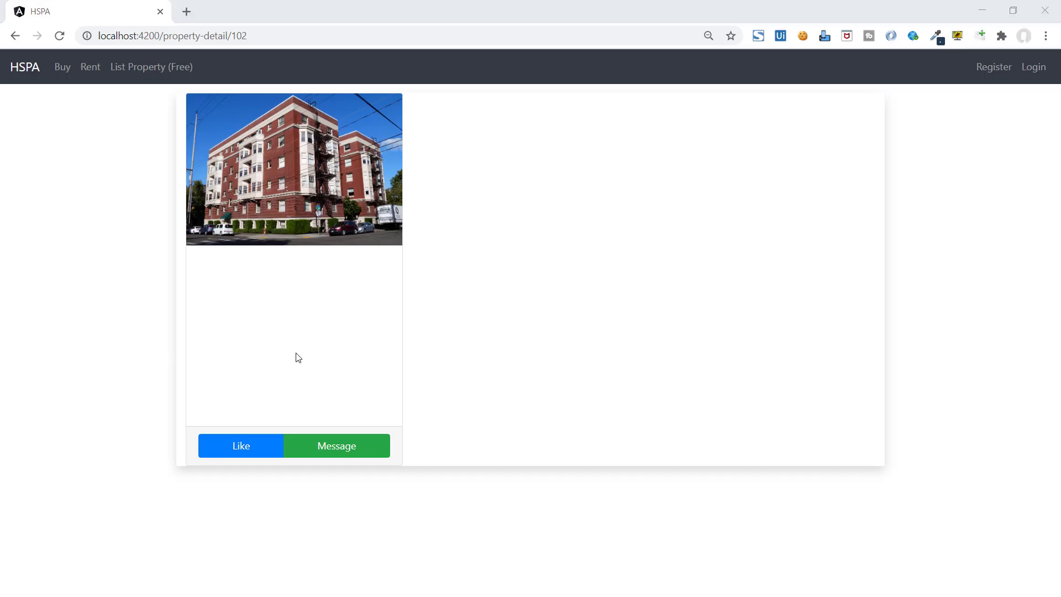
# - Add p-0 to the col-sm-4 div, save, and view the result in Chrome
pyautogui.hotkey('alt', 'Tab')
pyautogui.click(438, 295)
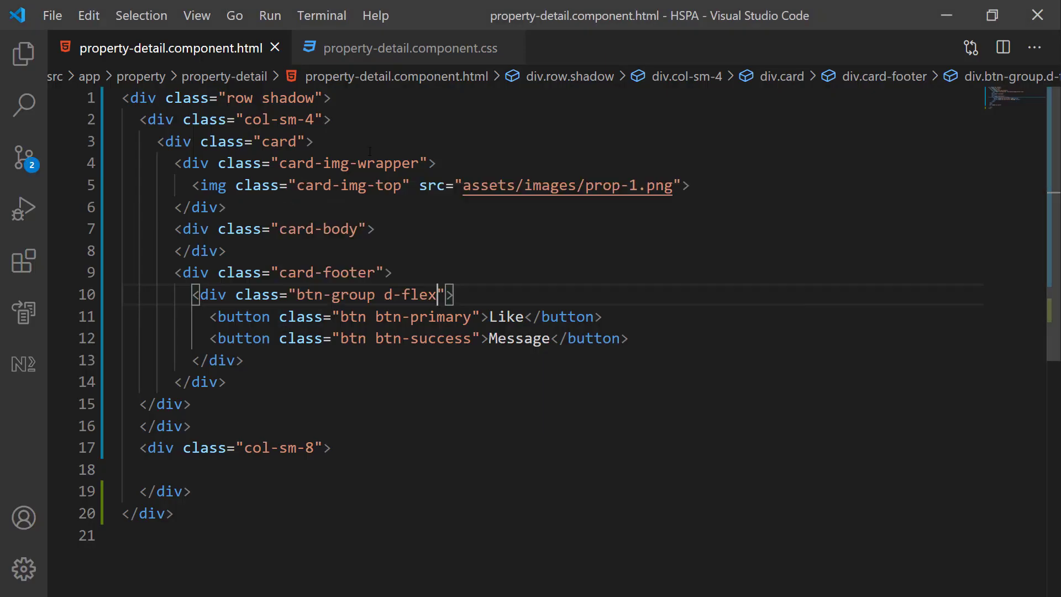
pyautogui.click(314, 120)
pyautogui.write('p-0')
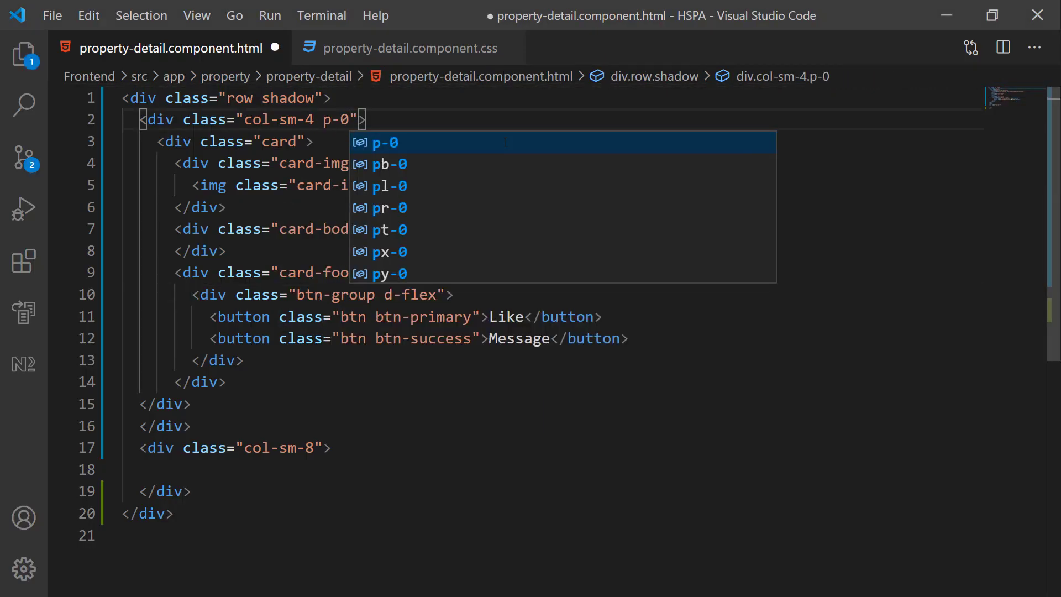
pyautogui.hotkey('ctrl', 's')
pyautogui.hotkey('alt', 'Tab')
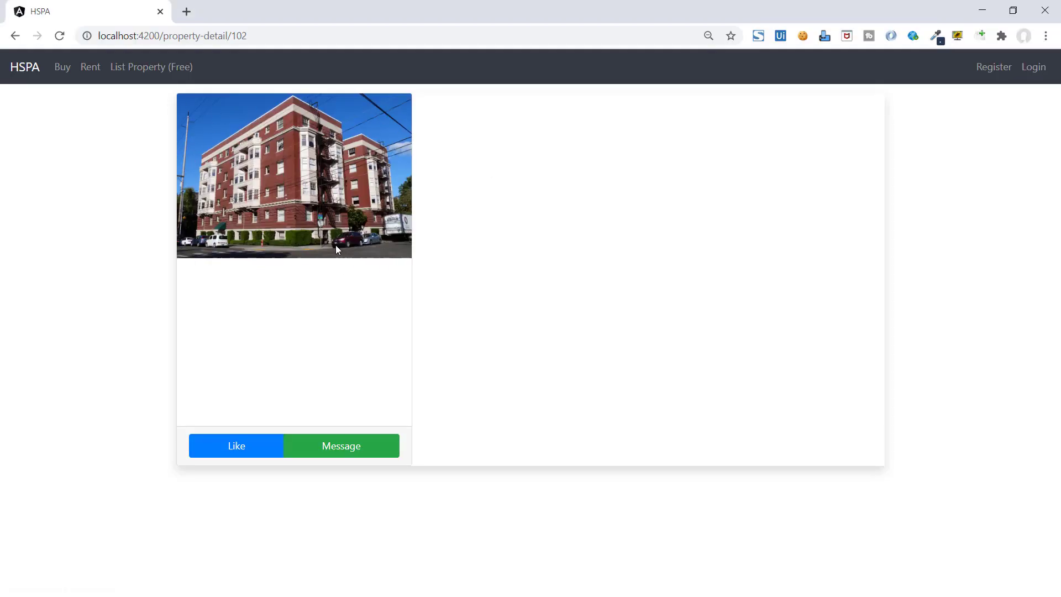
# - Add a .card img rule with padding: 10px, save, and check it in Chrome
pyautogui.hotkey('alt', 'Tab')
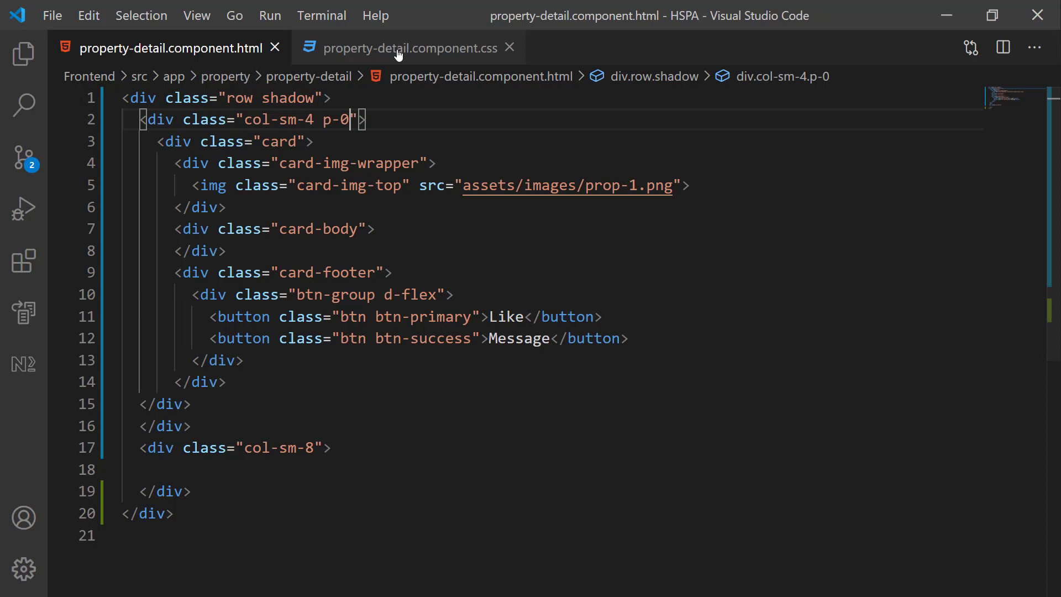
pyautogui.click(399, 47)
pyautogui.press('End')
pyautogui.press('Return')
pyautogui.press('Return')
pyautogui.write('.card img ')
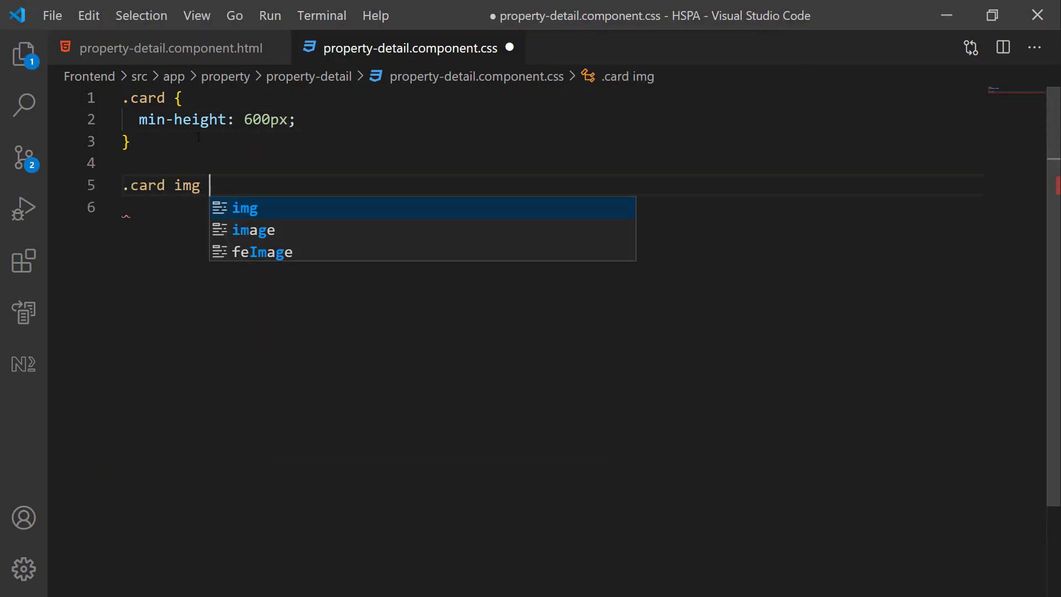
pyautogui.write('{   padding: 10px')
pyautogui.hotkey('ctrl', 's')
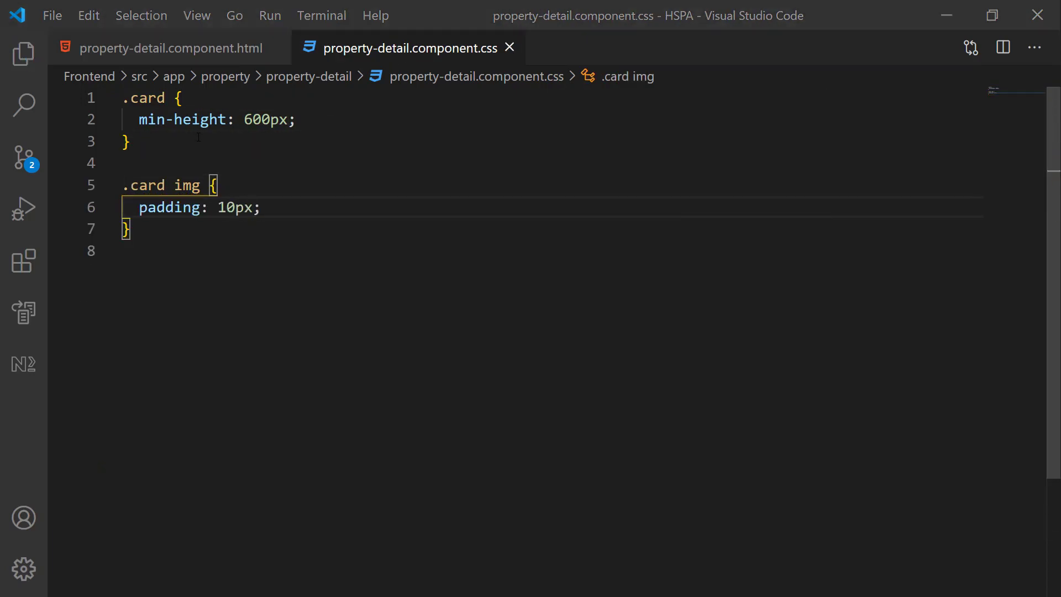
pyautogui.hotkey('alt', 'Tab')
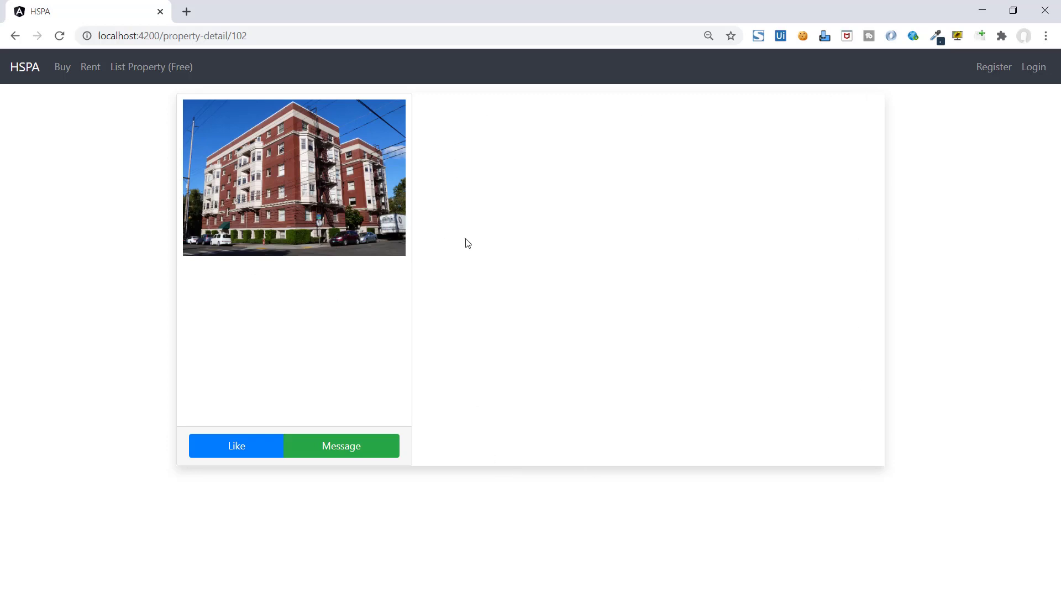
pyautogui.hotkey('alt', 'Tab')
# - Add a tabset containing an Overview tab inside the col-sm-8 column
pyautogui.click(171, 48)
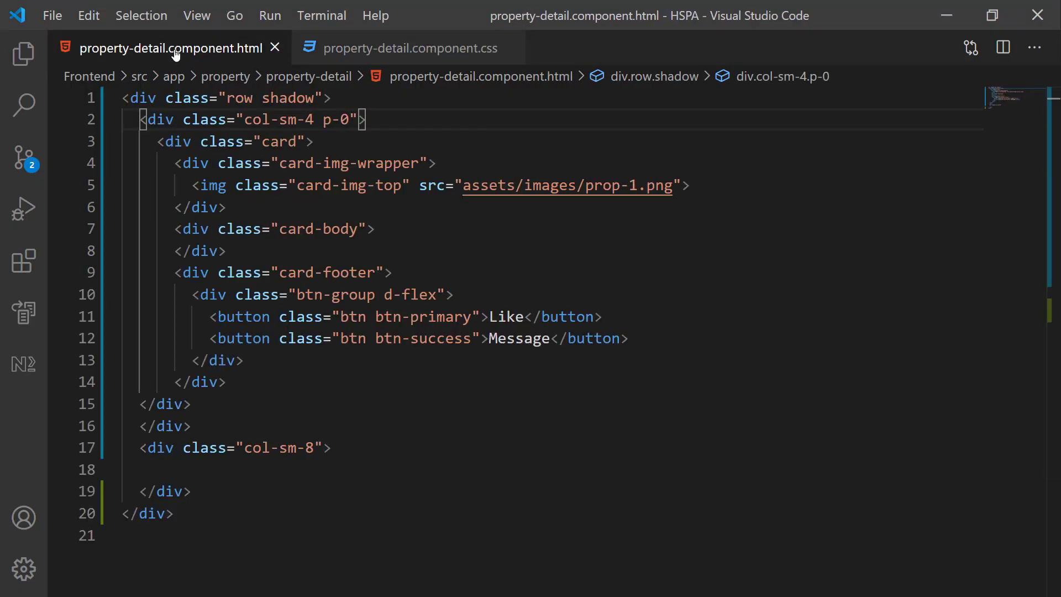
pyautogui.click(248, 469)
pyautogui.write('div.tab-panel')
pyautogui.press('Tab')
pyautogui.press('Return')
pyautogui.write('tabset')
pyautogui.press('Tab')
pyautogui.press('Return')
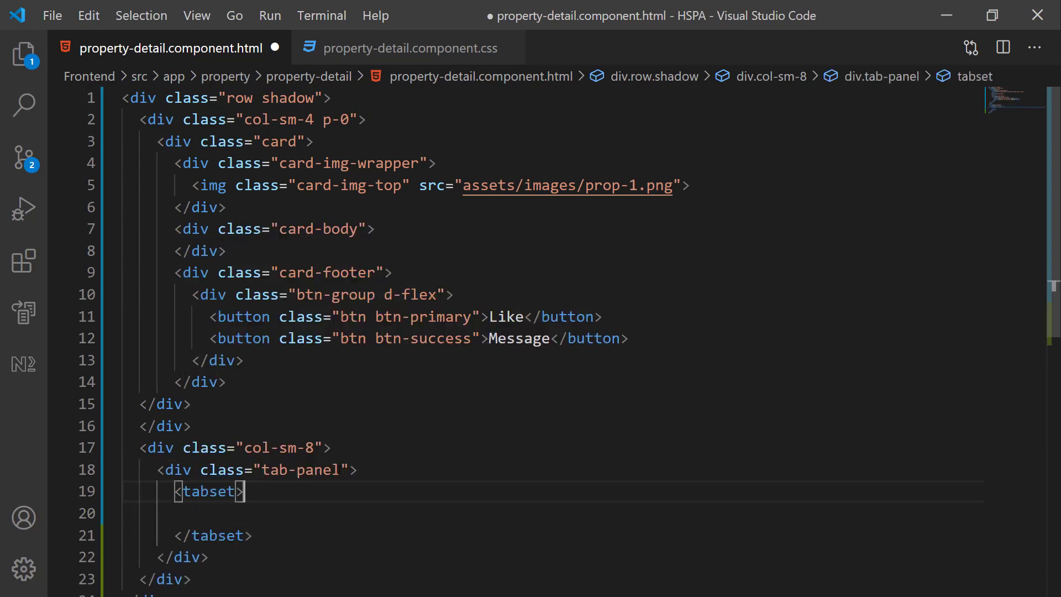
pyautogui.write('class="member-tabset')
pyautogui.press('End')
pyautogui.press('Return')
pyautogui.write('tab')
pyautogui.press('Tab')
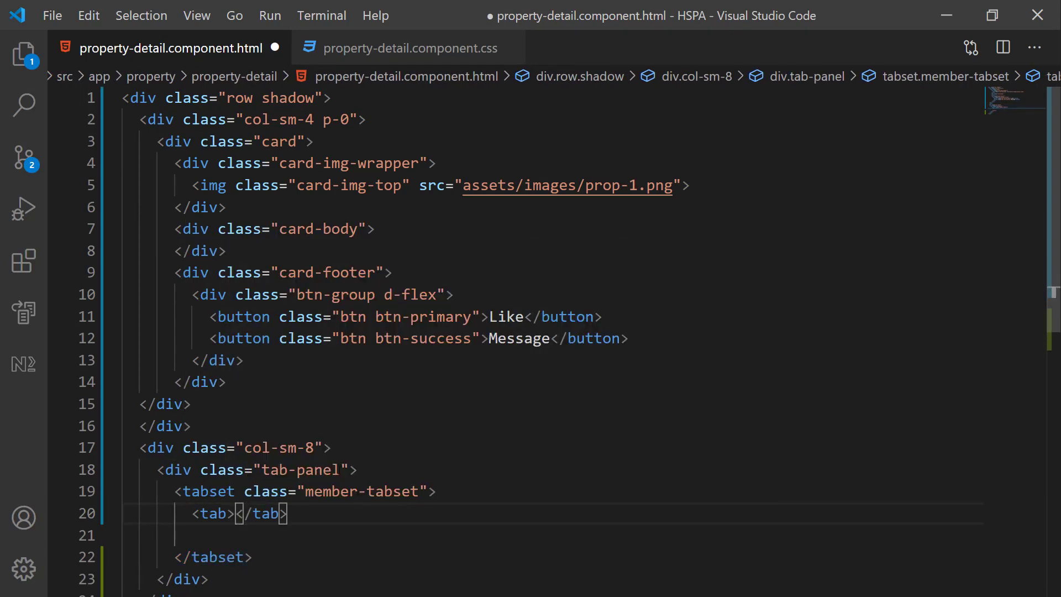
pyautogui.press('Return')
pyautogui.press('Up')
pyautogui.press('End')
pyautogui.press('Left')
pyautogui.write('heading="Overv')
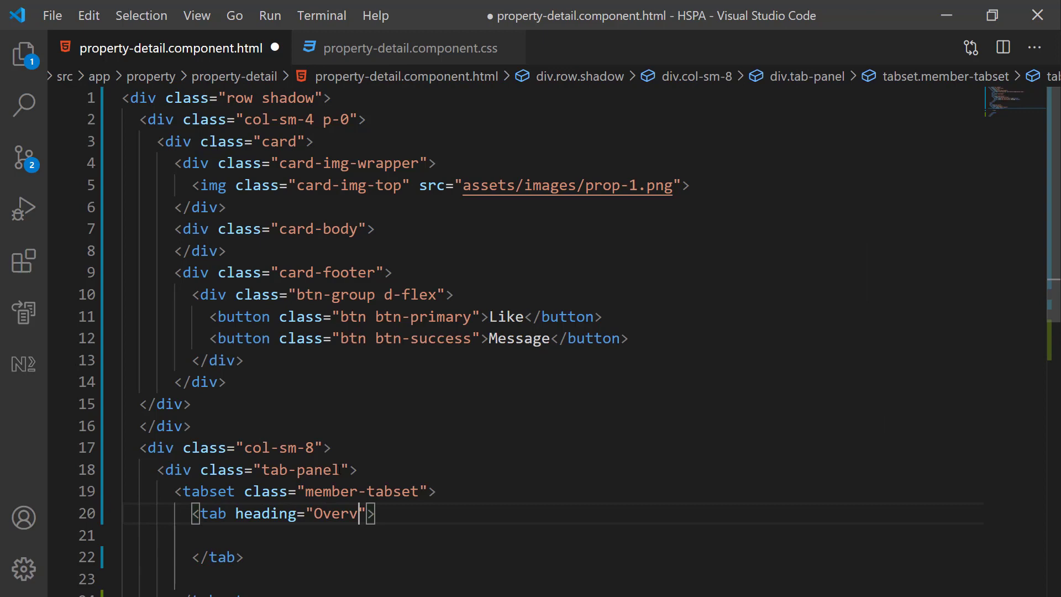
pyautogui.write('iew')
pyautogui.scroll(-4, 531, 332)
pyautogui.press('Down')
pyautogui.hotkey('ctrl', 'shift', 'k')
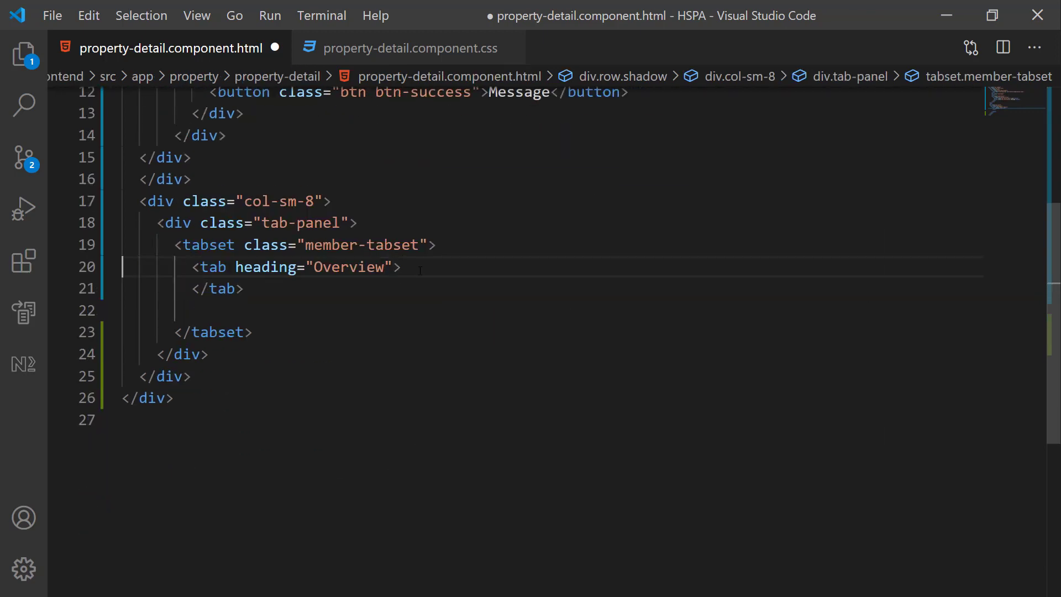
# - Copy the Overview tab block and paste more tab copies below it
pyautogui.press('Up')
pyautogui.hotkey('shift', 'Down')
pyautogui.hotkey('shift', 'Down')
pyautogui.hotkey('ctrl', 'c')
pyautogui.press('Down')
pyautogui.press('Return')
pyautogui.hotkey('ctrl', 'v')
pyautogui.hotkey('ctrl', 'v')
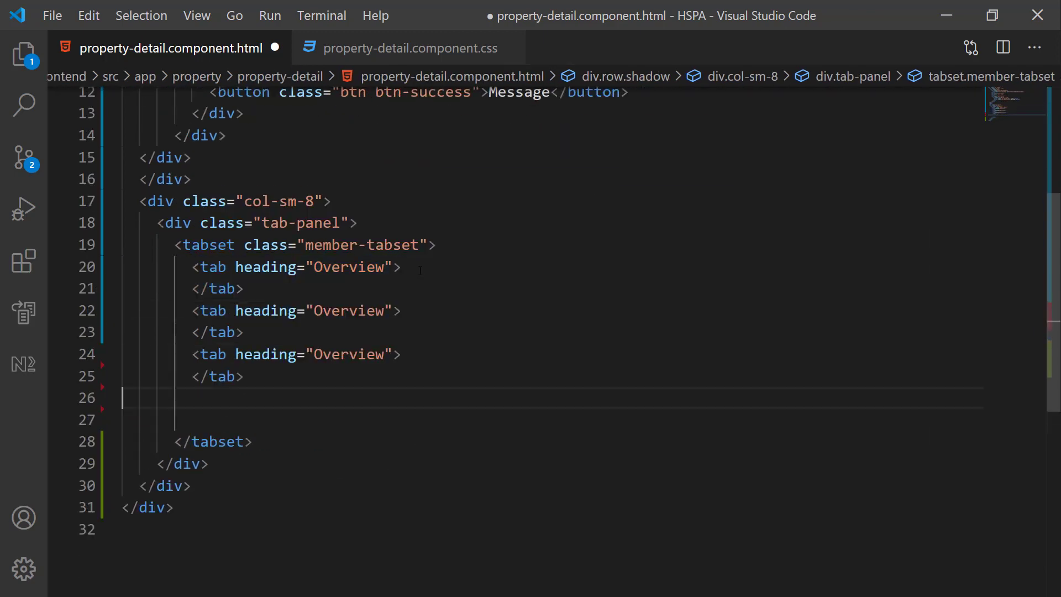
pyautogui.hotkey('ctrl', 'v')
# - Rename the copied tab headings to Address, Photos and Contact
pyautogui.click(350, 310)
pyautogui.doubleClick(350, 311)
pyautogui.write('Address')
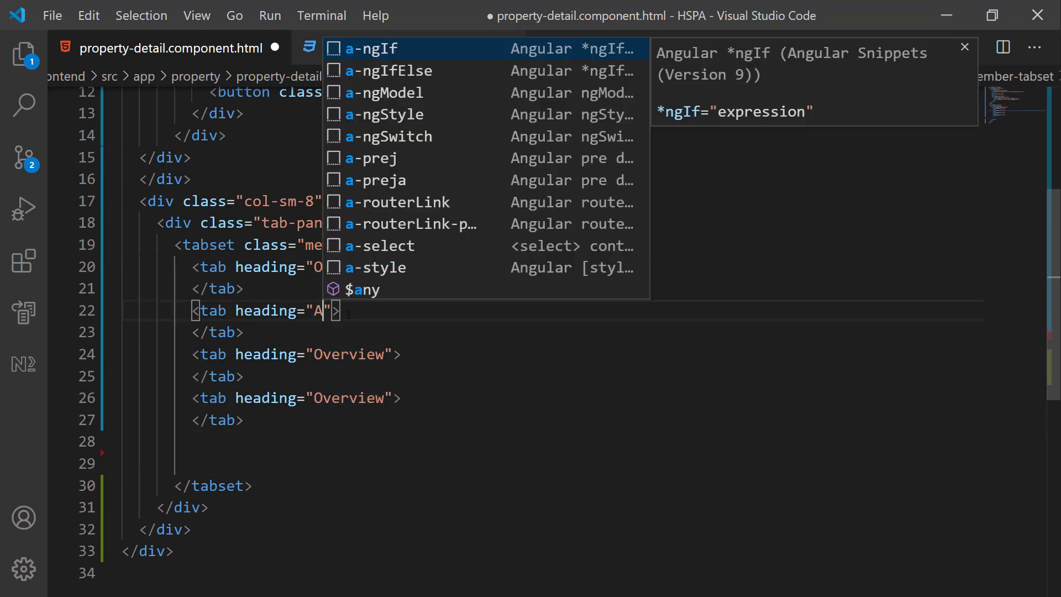
pyautogui.doubleClick(349, 354)
pyautogui.write('ddress')
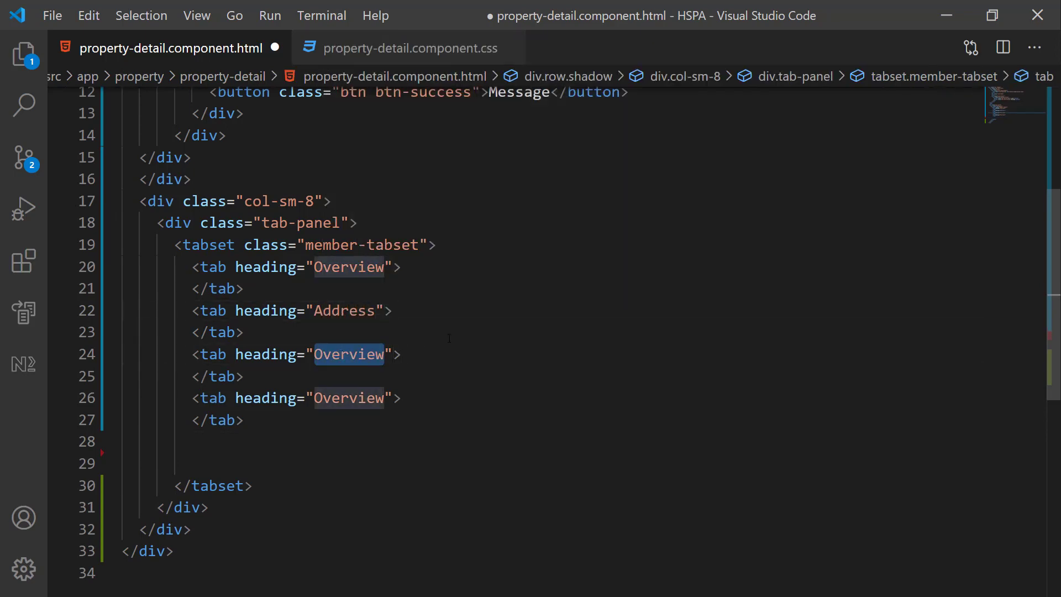
pyautogui.write('Photos')
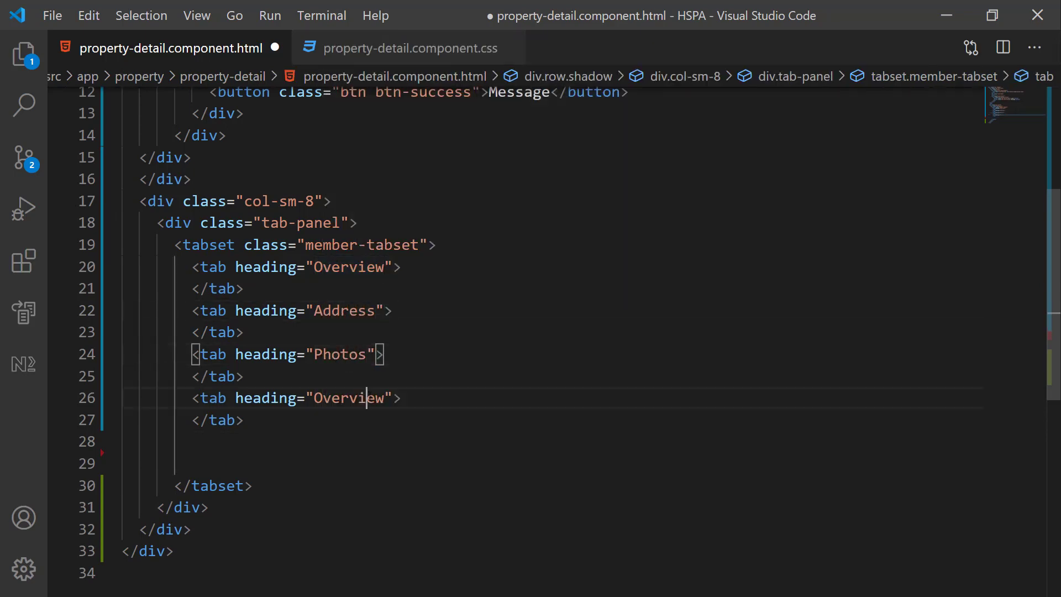
pyautogui.doubleClick(369, 398)
pyautogui.write('Contact')
# - Remove the blank lines after the Contact tab and save the template
pyautogui.press('Down')
pyautogui.press('Delete')
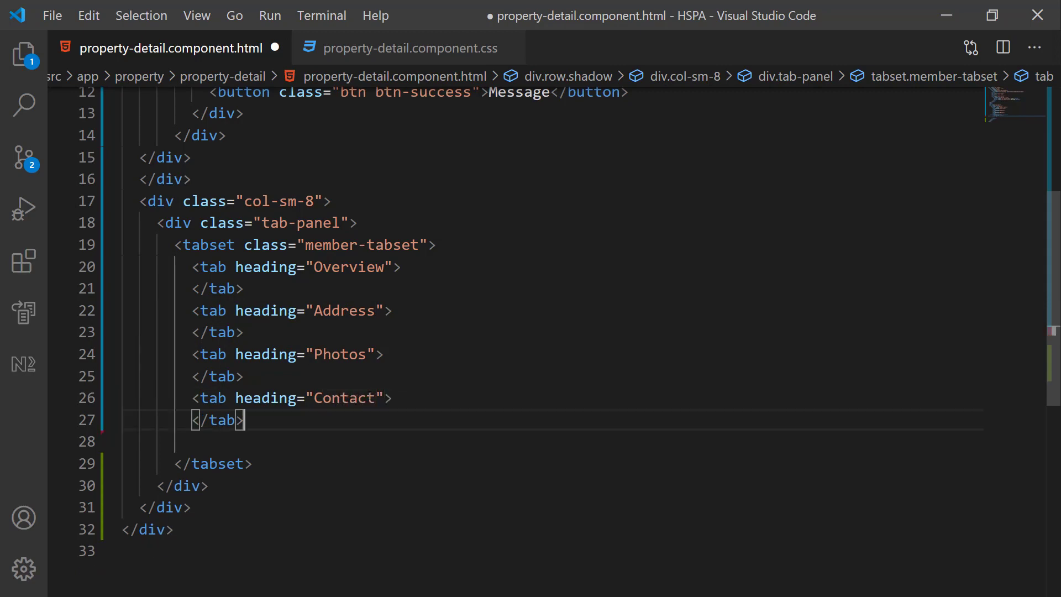
pyautogui.press('Delete')
pyautogui.hotkey('ctrl', 's')
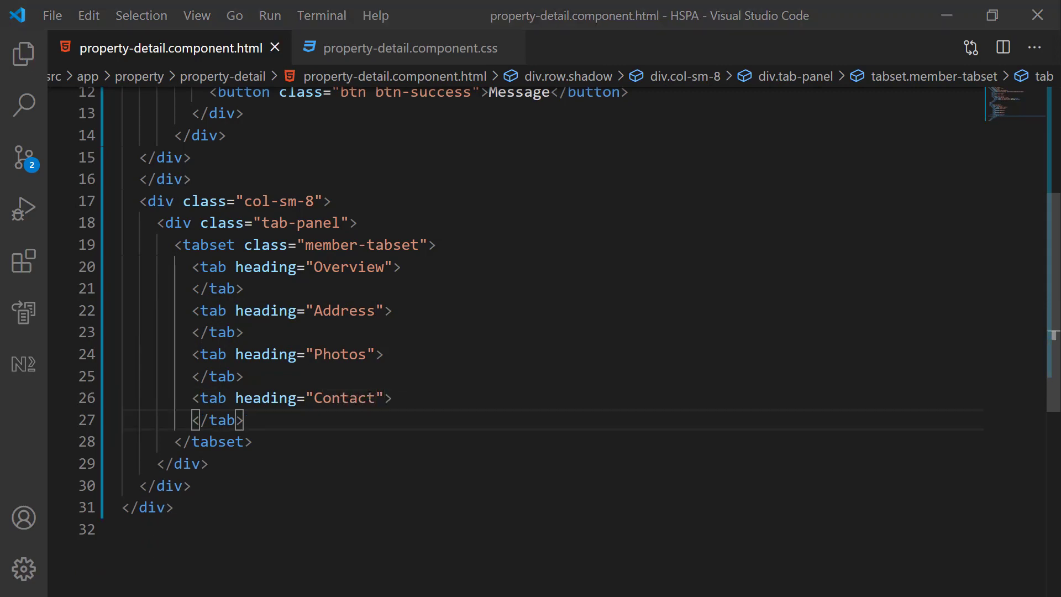
pyautogui.hotkey('alt', 'Tab')
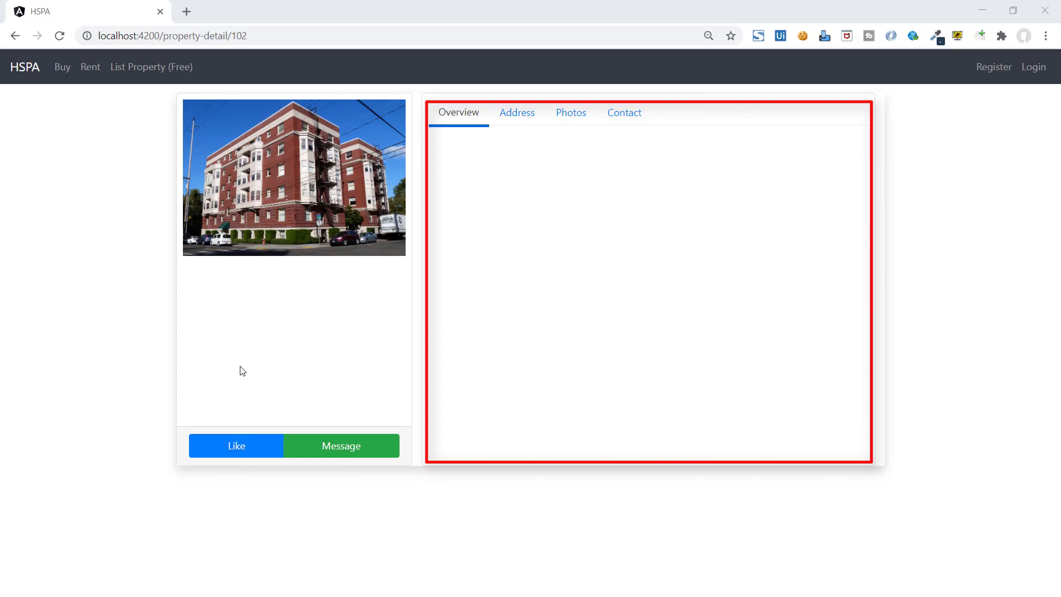
# - Add p-0 to the col-sm-8 div, save, and check the flush tab layout in Chrome
pyautogui.hotkey('alt', 'Tab')
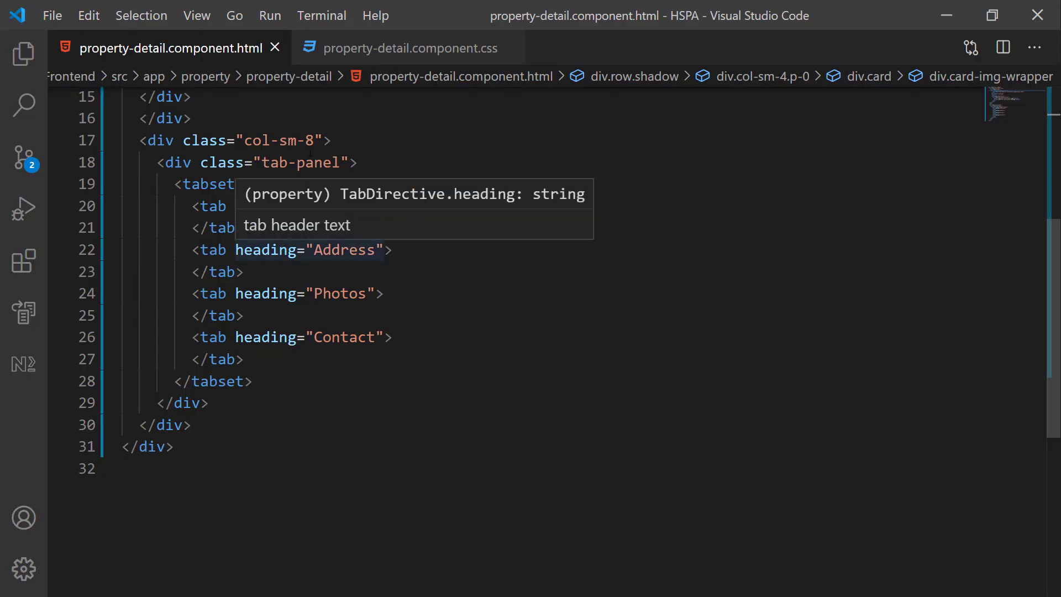
pyautogui.click(315, 141)
pyautogui.write('p-0')
pyautogui.hotkey('ctrl', 's')
pyautogui.hotkey('alt', 'Tab')
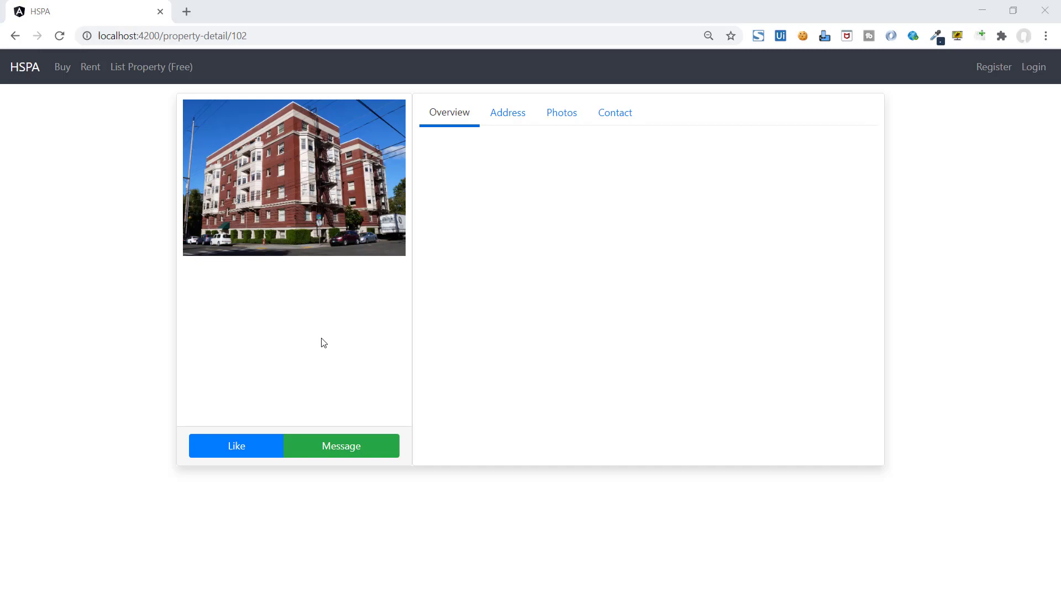
pyautogui.hotkey('alt', 'Tab')
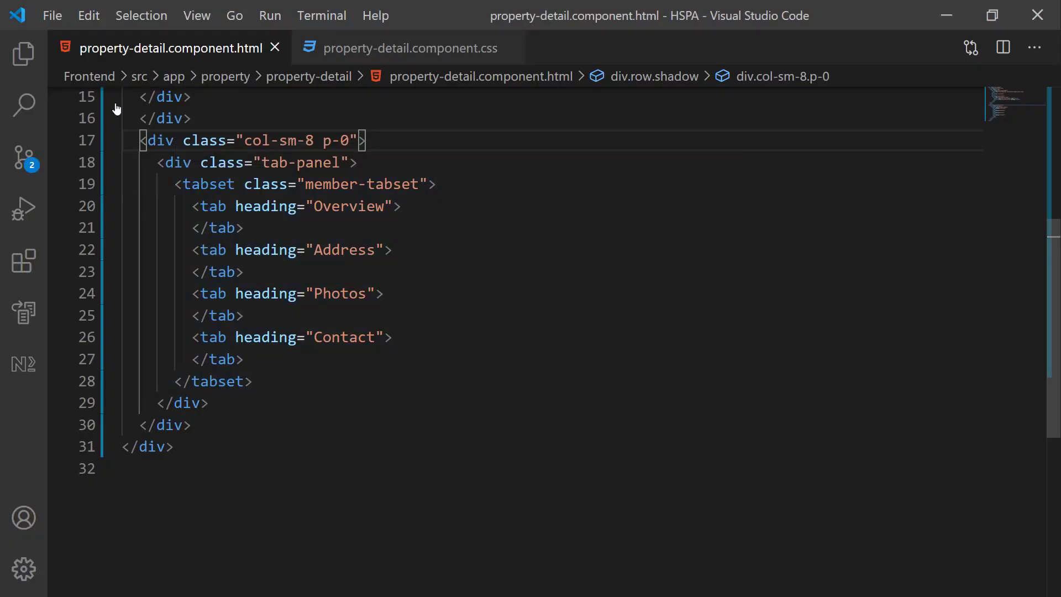
pyautogui.scroll(3, 414, 332)
pyautogui.scroll(3, 162, 211)
pyautogui.scroll(2, 163, 212)
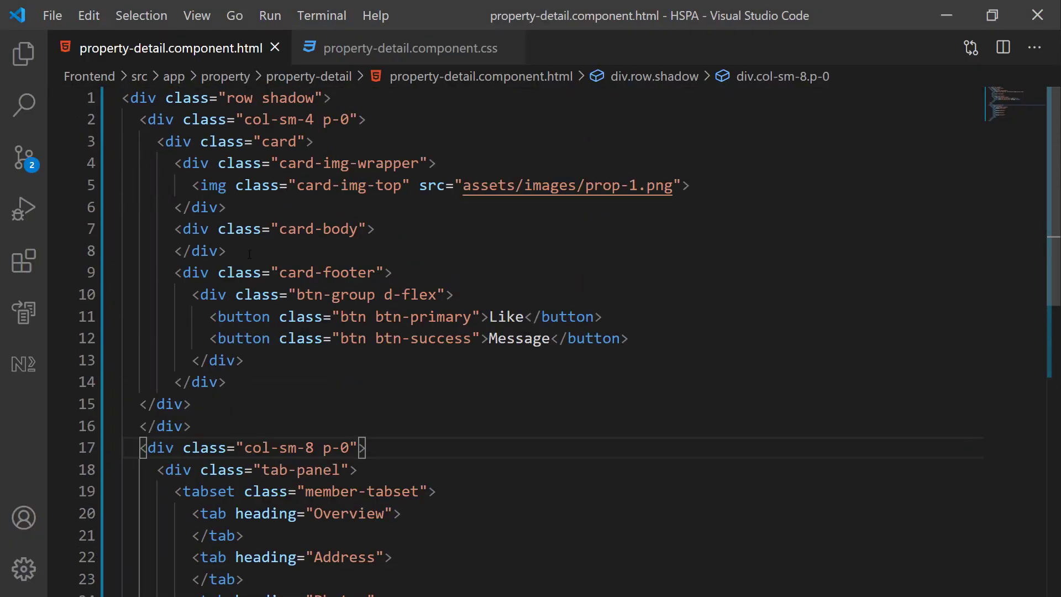
# - Paste Pearl Green's property details into the card-body div and delete the leading space
pyautogui.click(401, 232)
pyautogui.hotkey('ctrl', 'k')
pyautogui.hotkey('ctrl', '0')
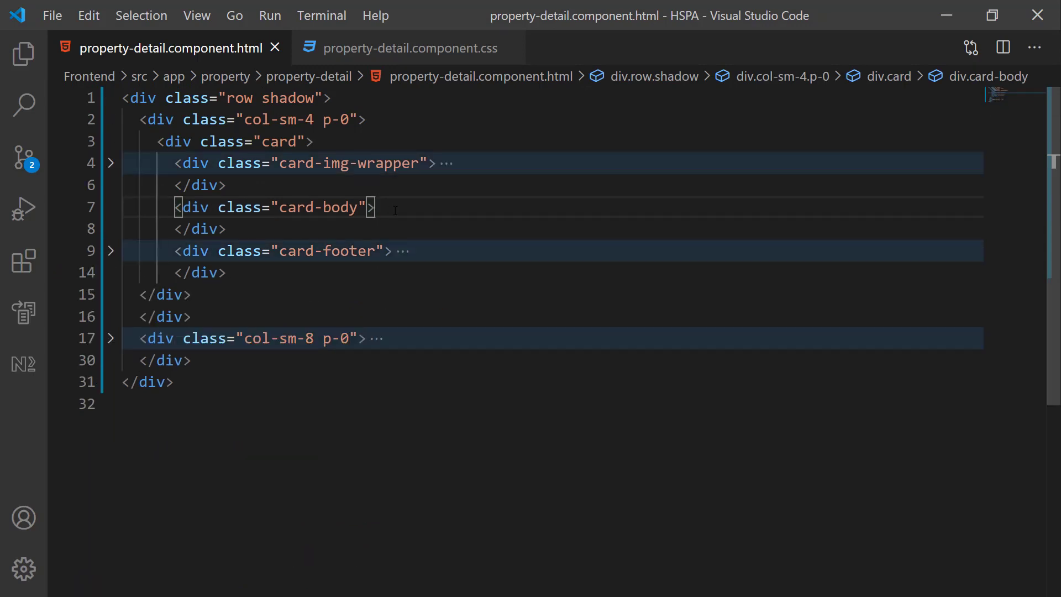
pyautogui.hotkey('ctrl', 'v')
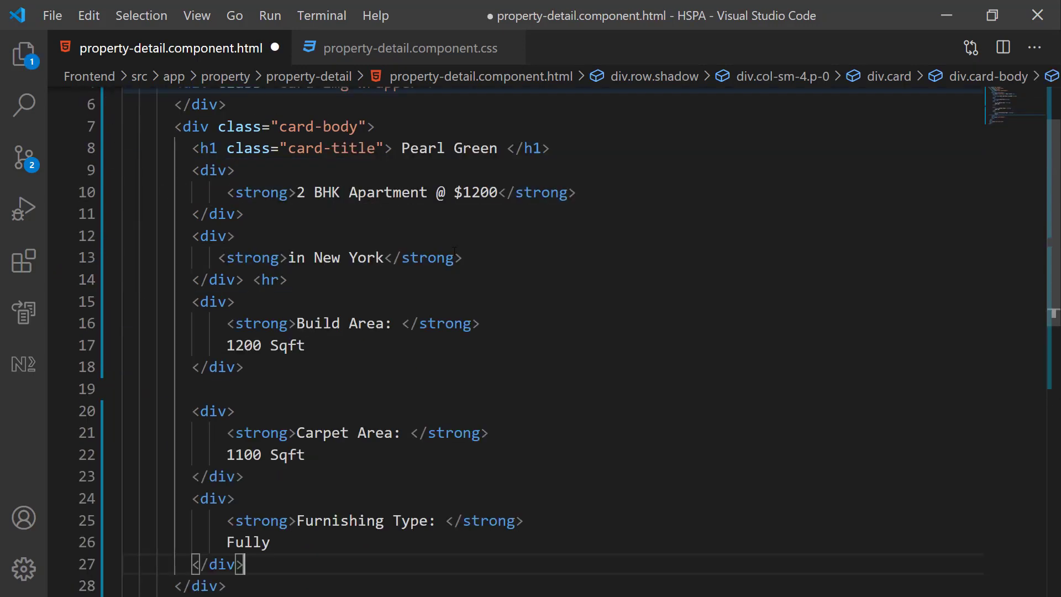
pyautogui.scroll(2, 455, 258)
pyautogui.click(398, 229)
pyautogui.press('Delete')
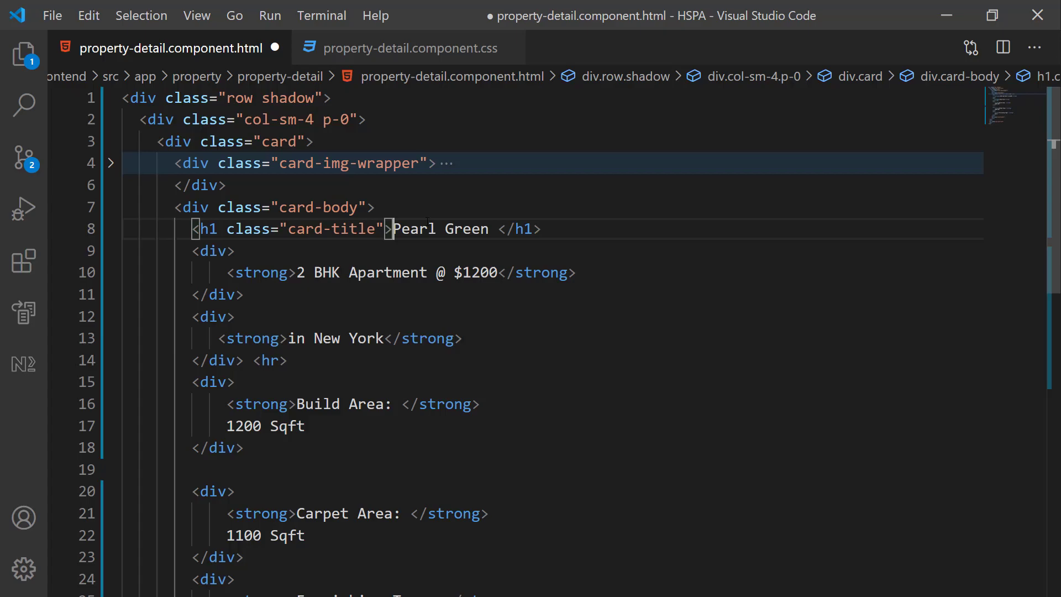
# - Review the Pearl Green card on HSPA's page in Chrome
pyautogui.hotkey('alt', 'Tab')
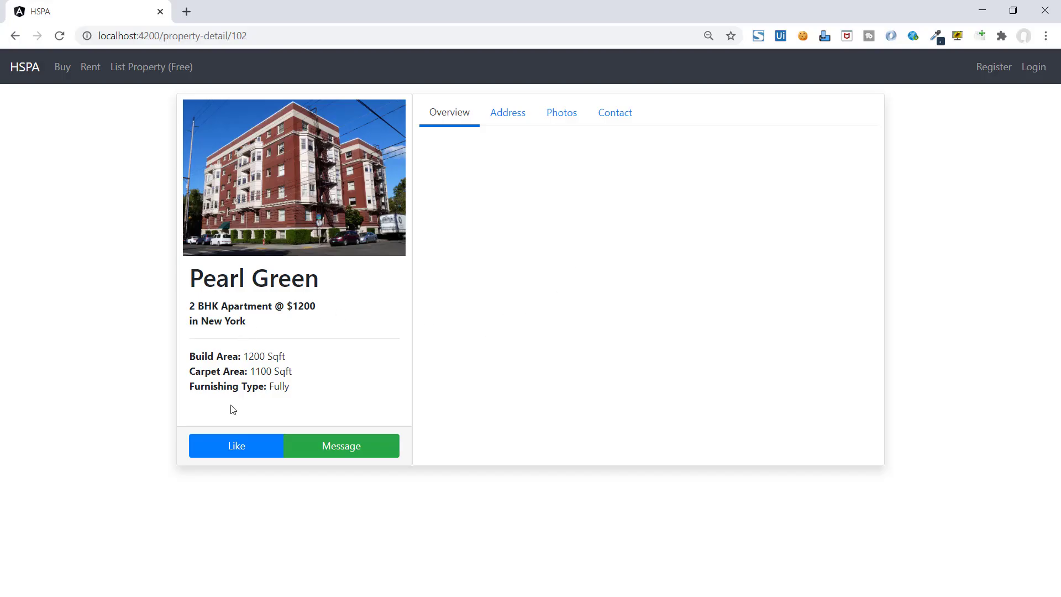
pyautogui.moveTo(190, 279)
pyautogui.mouseDown()
pyautogui.moveTo(324, 286)
pyautogui.moveTo(295, 279)
pyautogui.mouseUp()
pyautogui.click(323, 288)
pyautogui.click(339, 300)
# - Add a .card-title rule with color #0069d9 to assets/forms.css and save it
pyautogui.hotkey('alt', 'Tab')
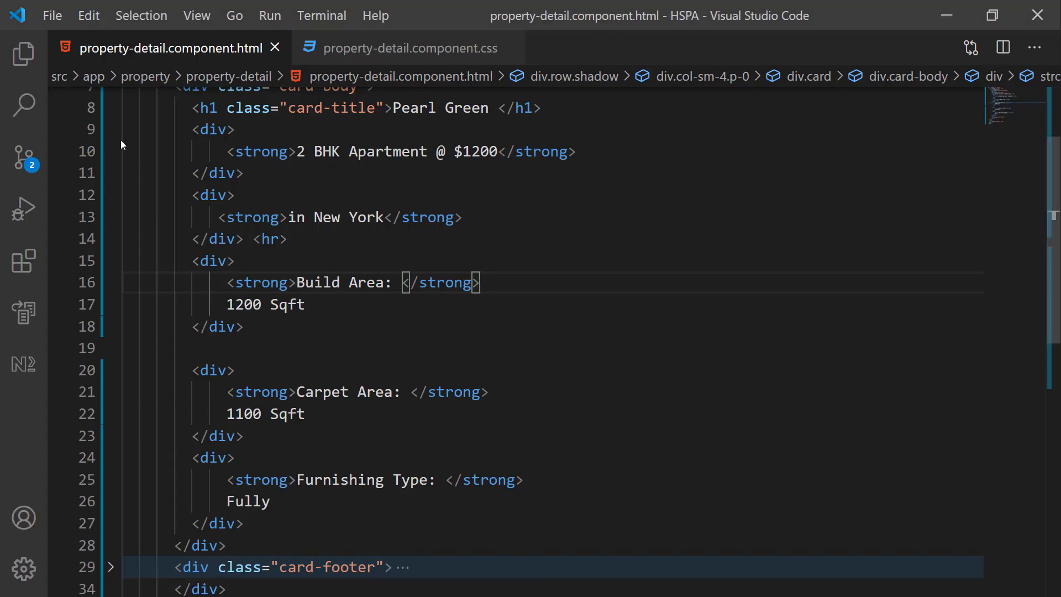
pyautogui.hotkey('ctrl', 'b')
pyautogui.scroll(-3, 180, 368)
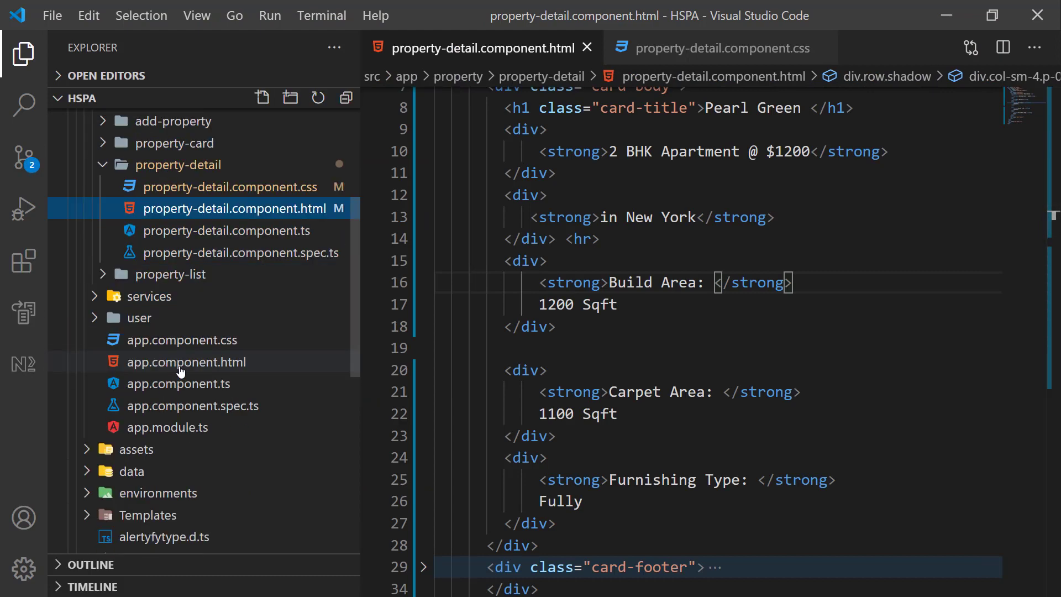
pyautogui.click(108, 449)
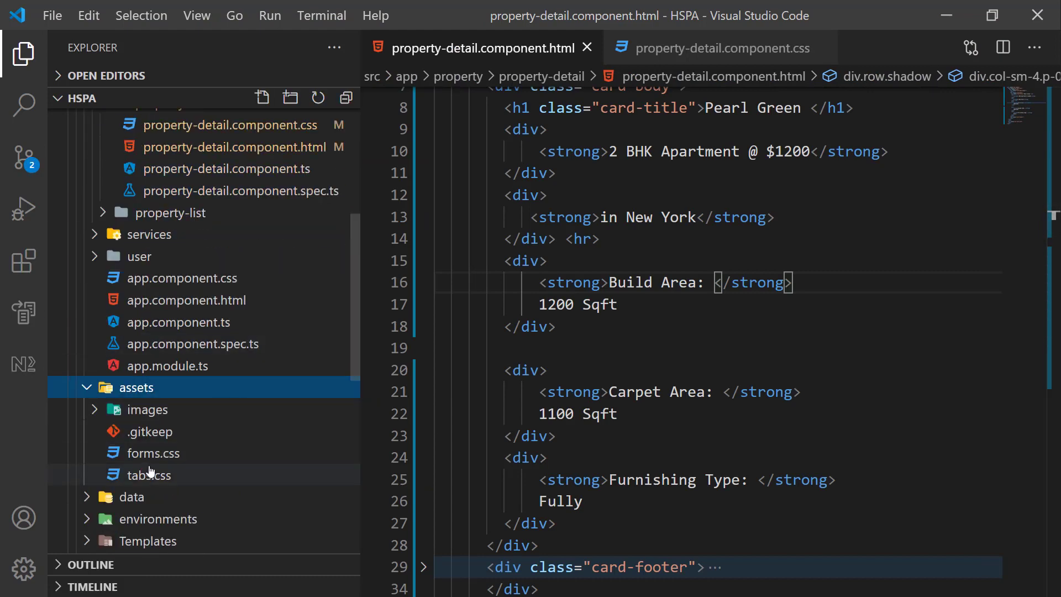
pyautogui.click(151, 453)
pyautogui.hotkey('ctrl', 'b')
pyautogui.write('.card-title {')
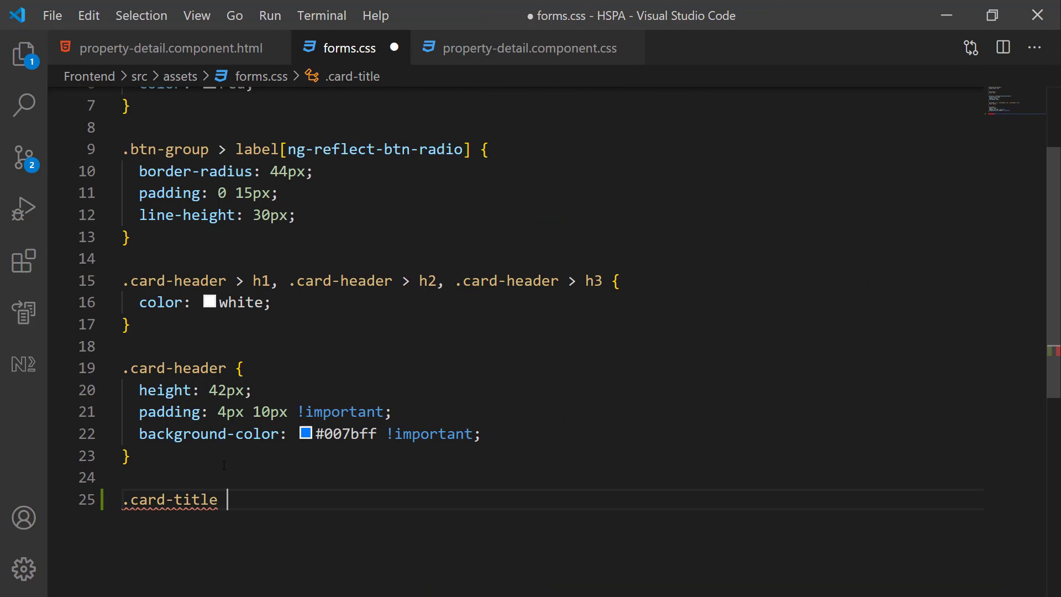
pyautogui.press('Return')
pyautogui.write('color: #')
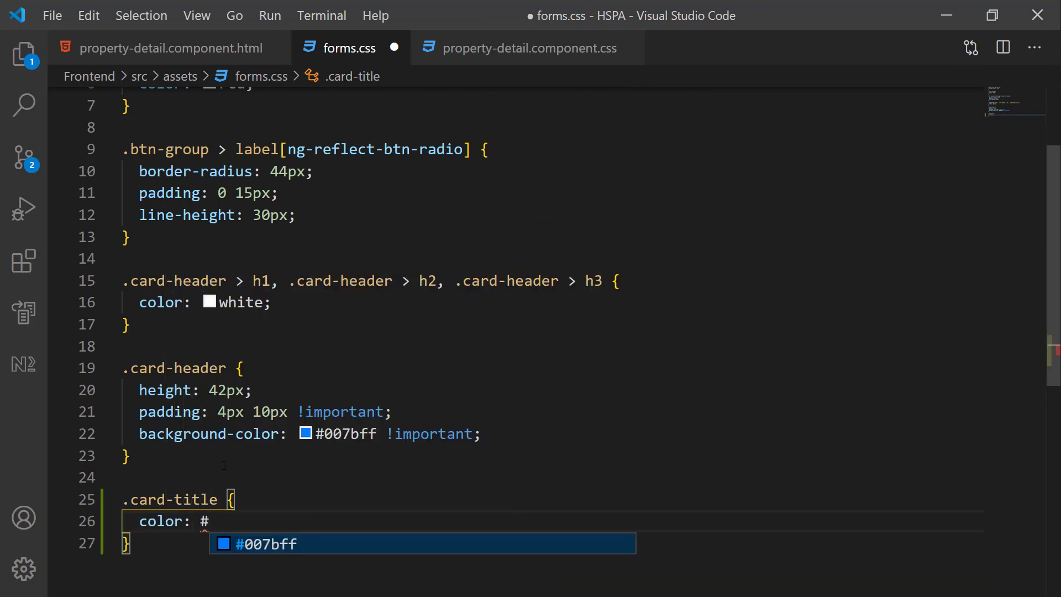
pyautogui.write('0069d9')
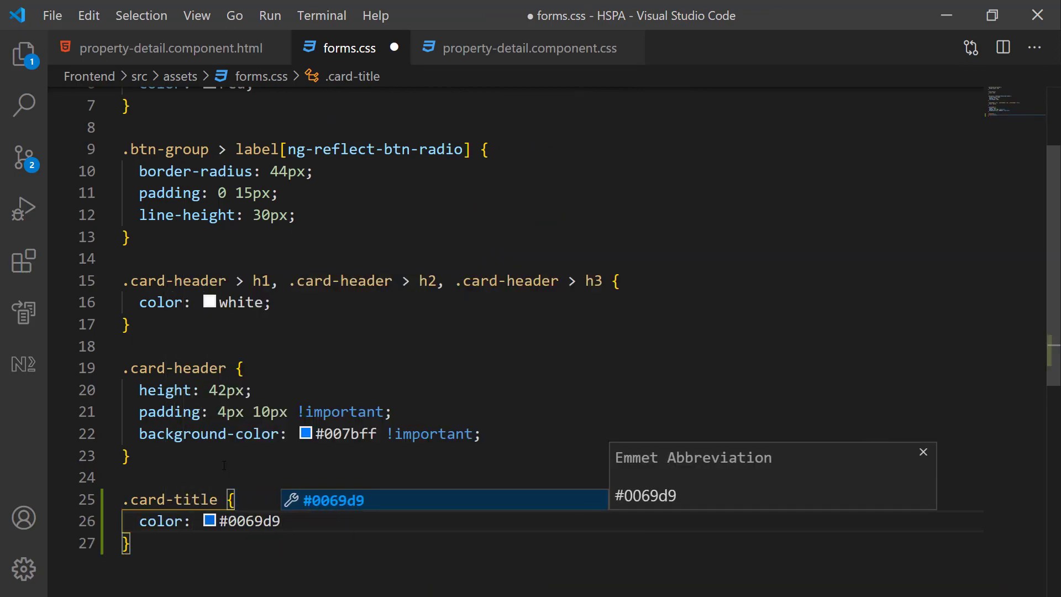
pyautogui.hotkey('ctrl', 's')
pyautogui.hotkey('alt', 'Tab')
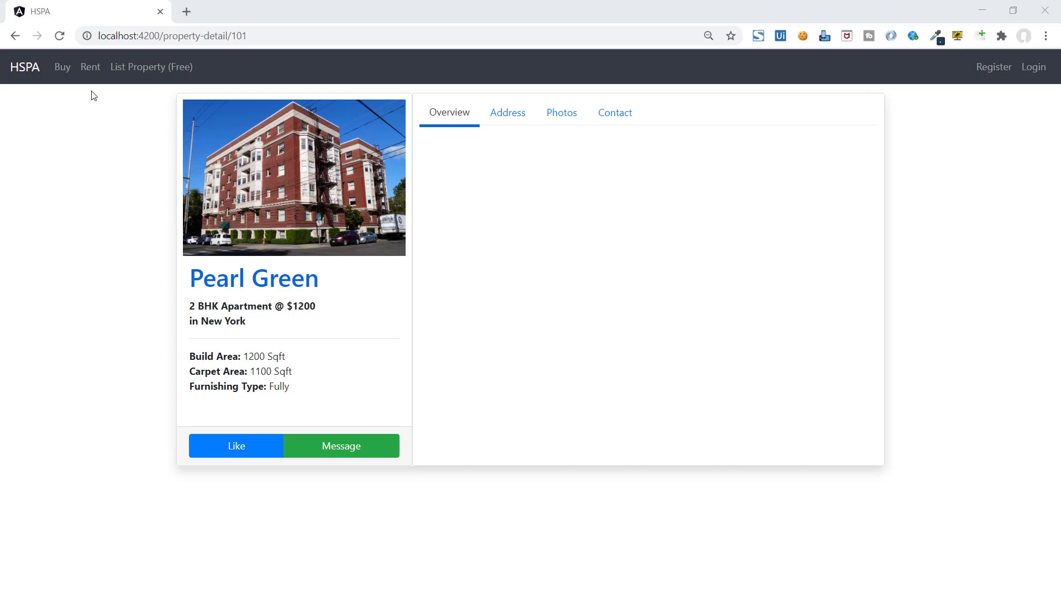
# - Open HSPA's Rent listings page from the navbar
pyautogui.click(89, 66)
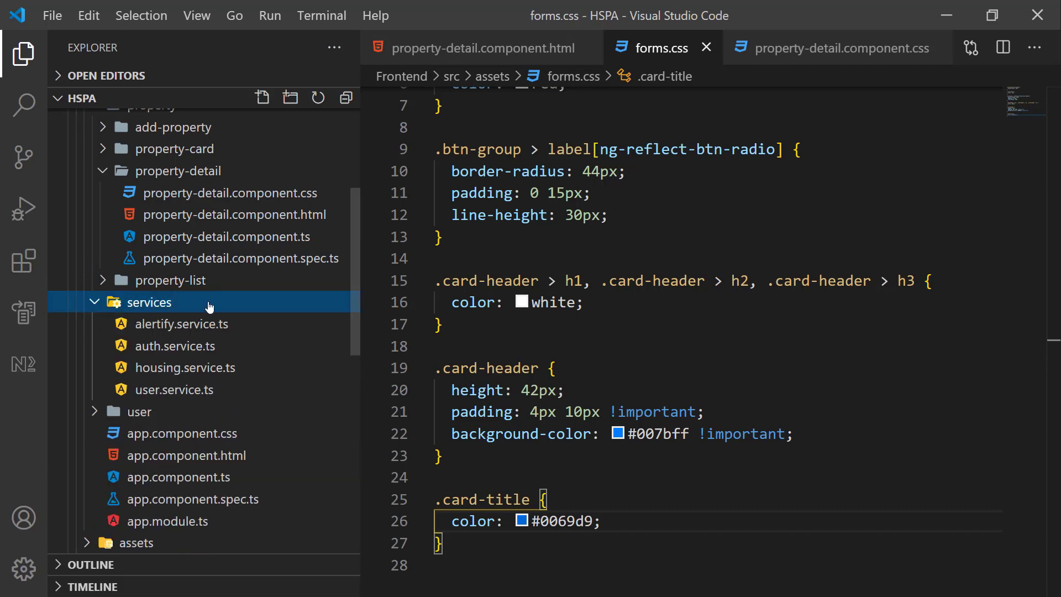
# - Add getProperty(id: number) returning 0 after the constructor in housing.service.ts
pyautogui.click(185, 368)
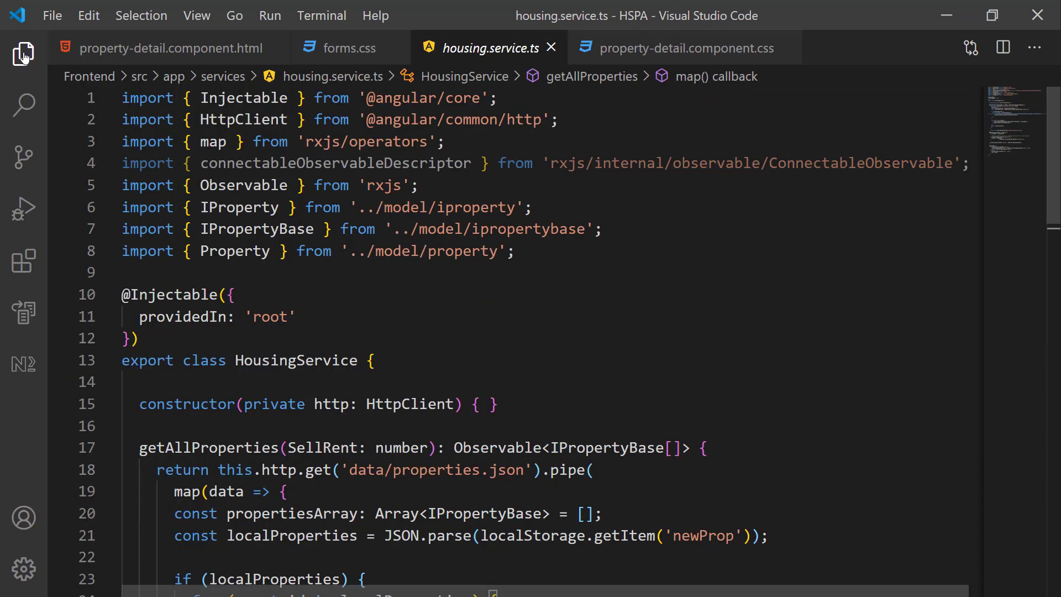
pyautogui.scroll(-3, 531, 332)
pyautogui.click(530, 218)
pyautogui.press('Return')
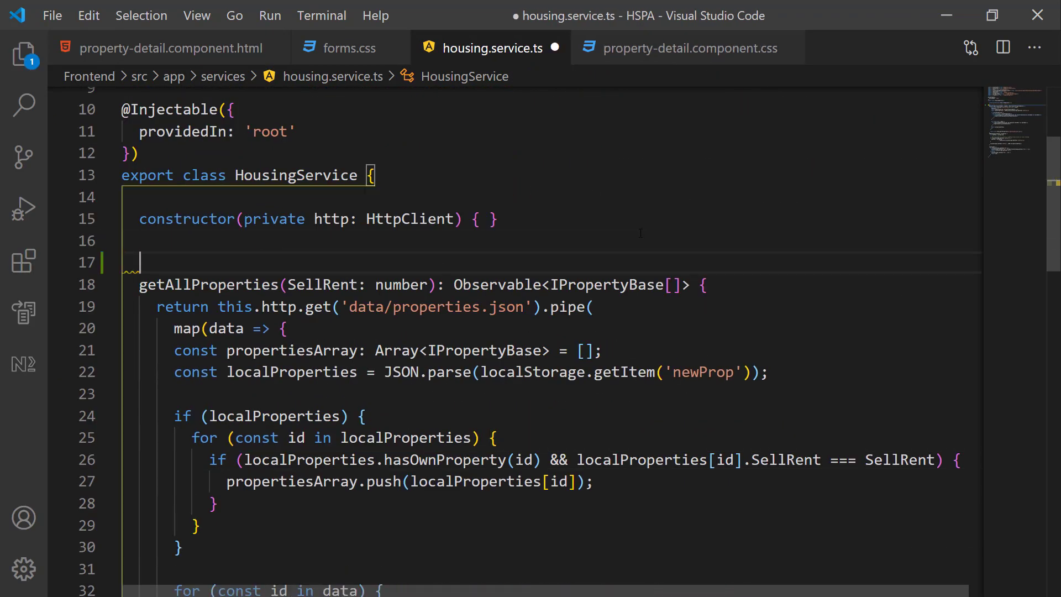
pyautogui.press('Return')
pyautogui.write('getProperty')
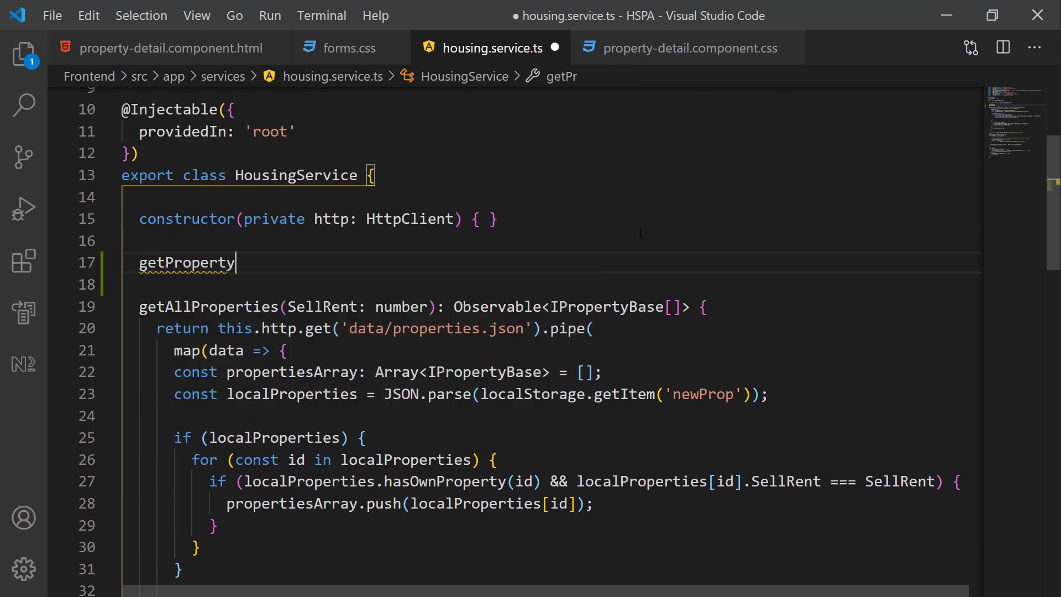
pyautogui.write('(id: number')
pyautogui.press('End')
pyautogui.write('{')
pyautogui.press('Return')
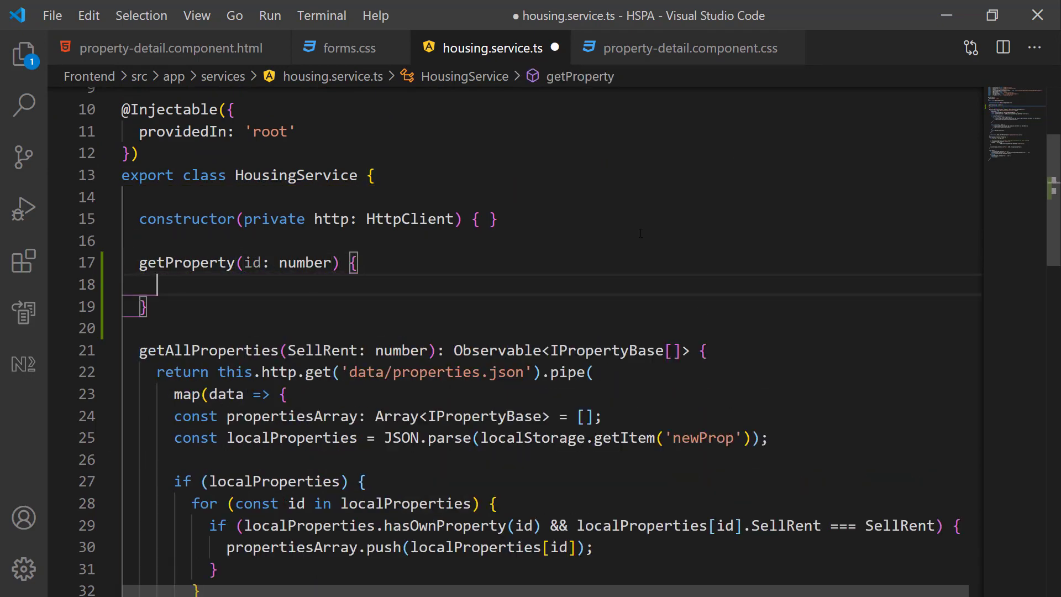
pyautogui.write('return 0;')
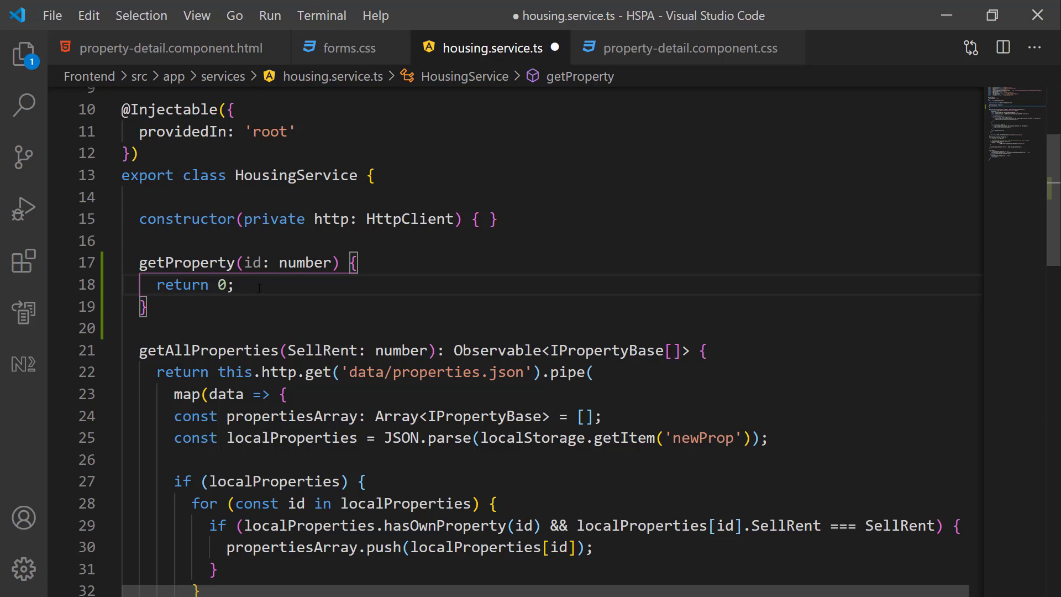
pyautogui.click(193, 350)
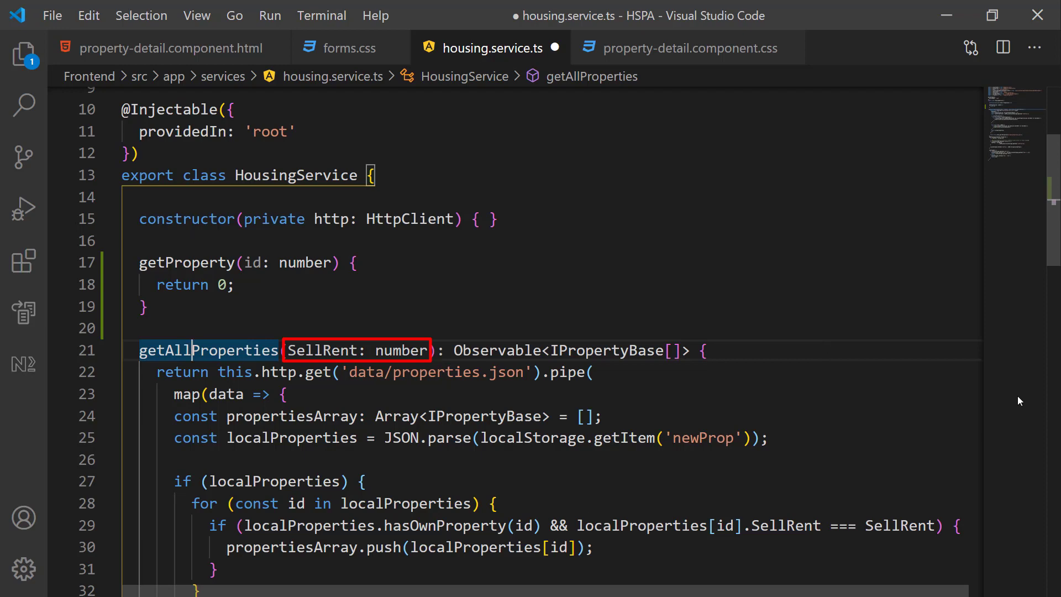
# - Wrap the local properties filter in if (SellRent), with an else pushing every local property
pyautogui.click(356, 350)
pyautogui.write('?')
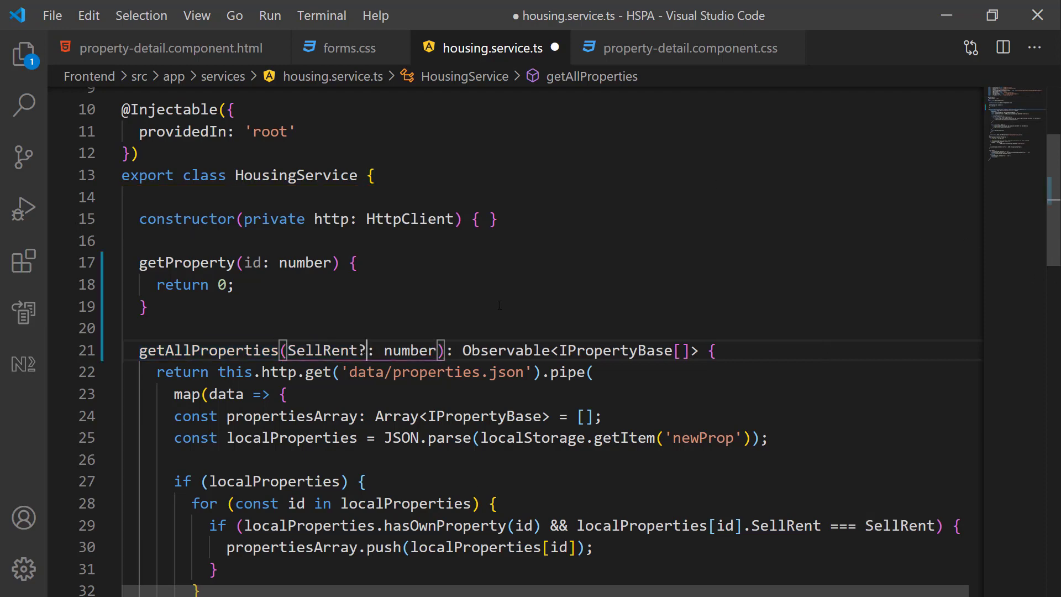
pyautogui.scroll(-3, 532, 332)
pyautogui.click(512, 321)
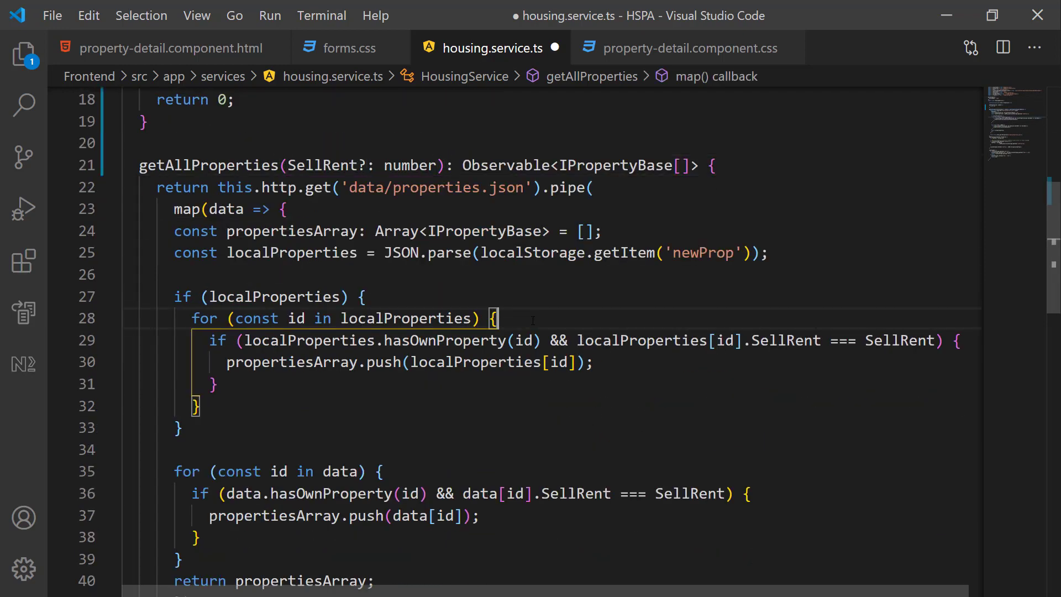
pyautogui.press('Return')
pyautogui.write('if(sell')
pyautogui.press('Tab')
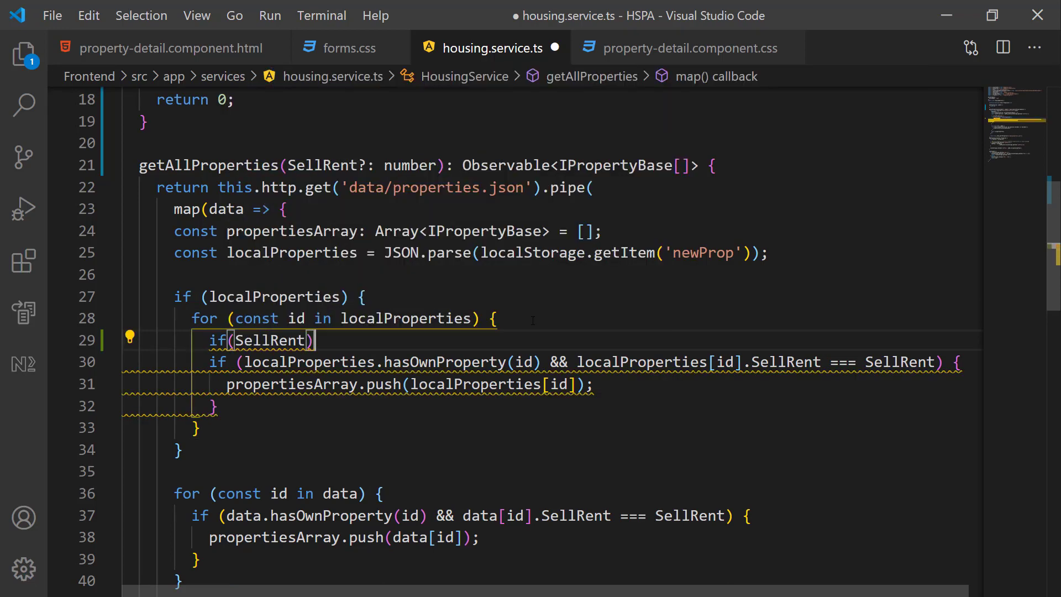
pyautogui.write(') {')
pyautogui.press('Down')
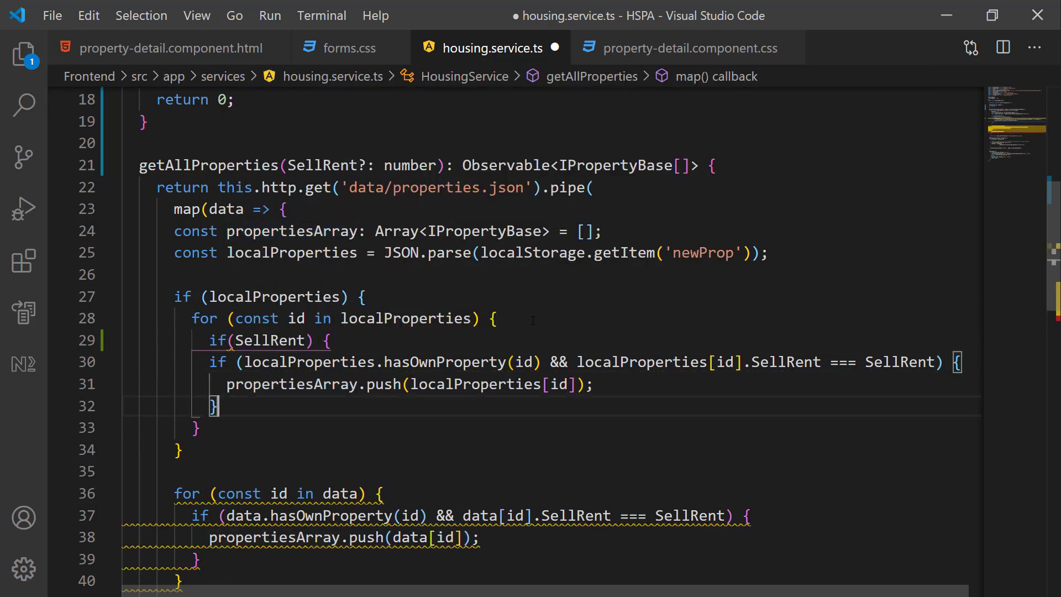
pyautogui.press('Return')
pyautogui.write('} ')
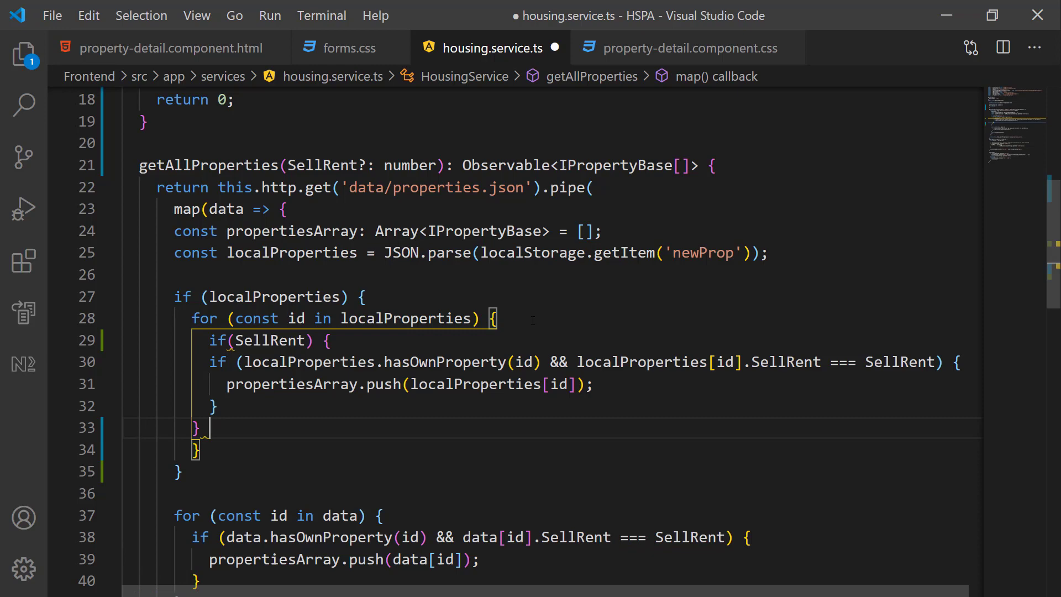
pyautogui.write('else {')
pyautogui.press('Return')
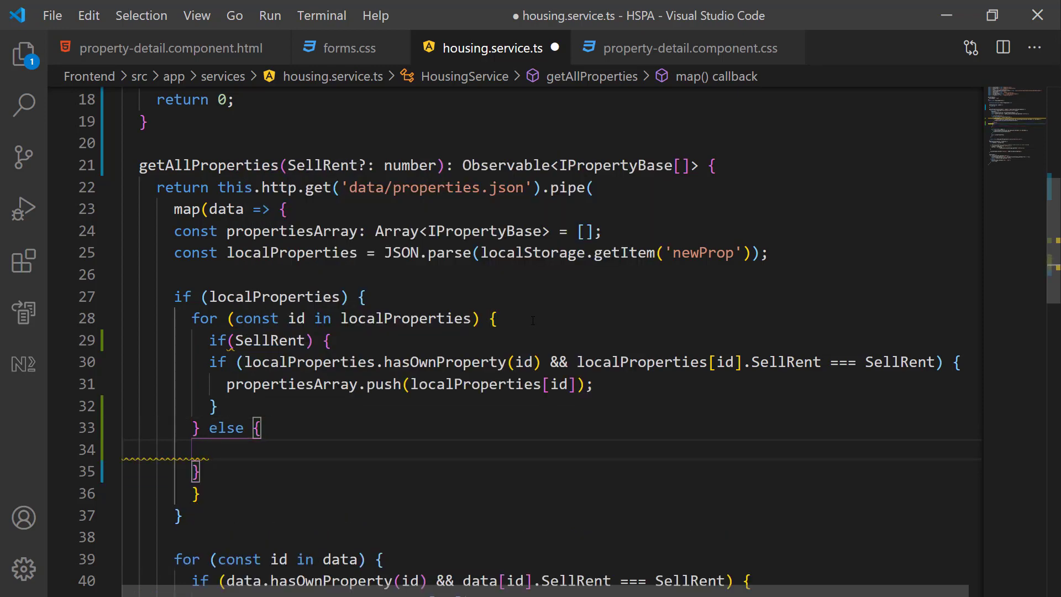
pyautogui.press('Up')
pyautogui.press('Up')
pyautogui.press('Up')
pyautogui.press('Home')
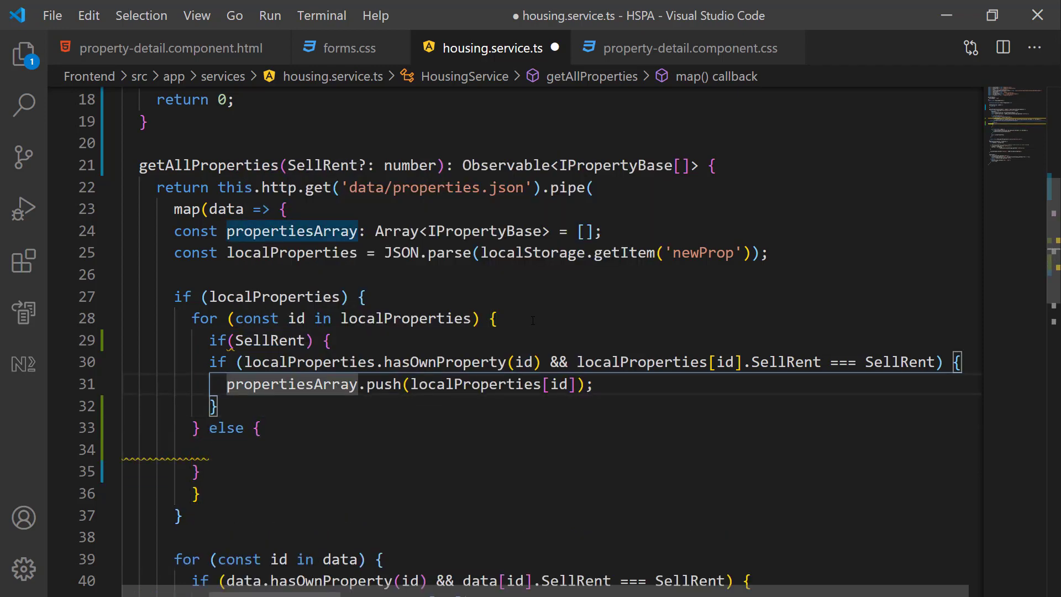
pyautogui.hotkey('shift', 'End')
pyautogui.hotkey('ctrl', 'c')
pyautogui.press('Down')
pyautogui.press('Down')
pyautogui.press('Down')
pyautogui.hotkey('ctrl', 'v')
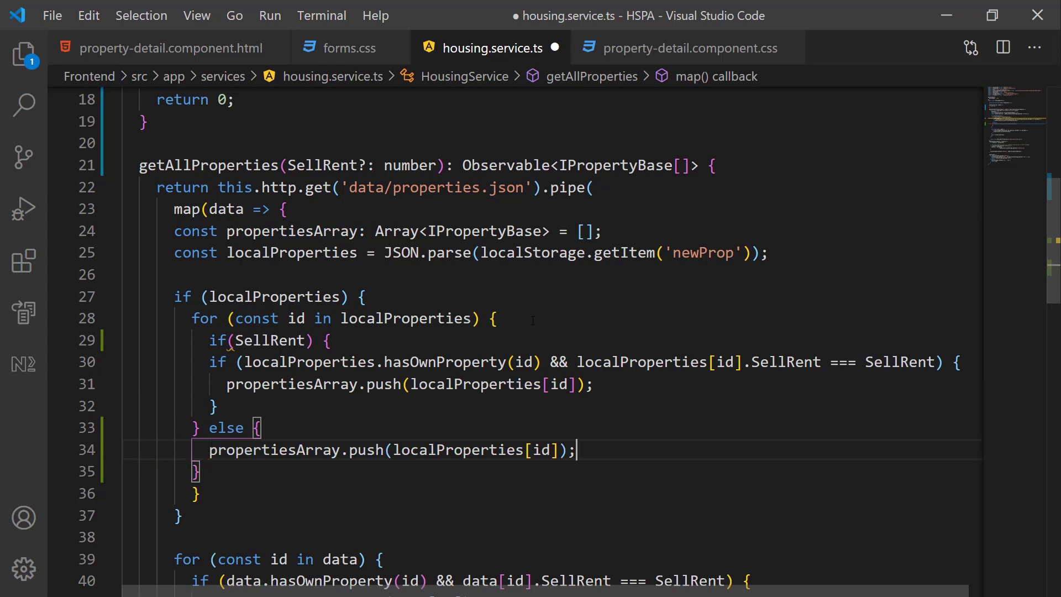
pyautogui.press('Down')
pyautogui.scroll(-3, 440, 407)
pyautogui.scroll(-3, 440, 406)
pyautogui.scroll(-5, 439, 407)
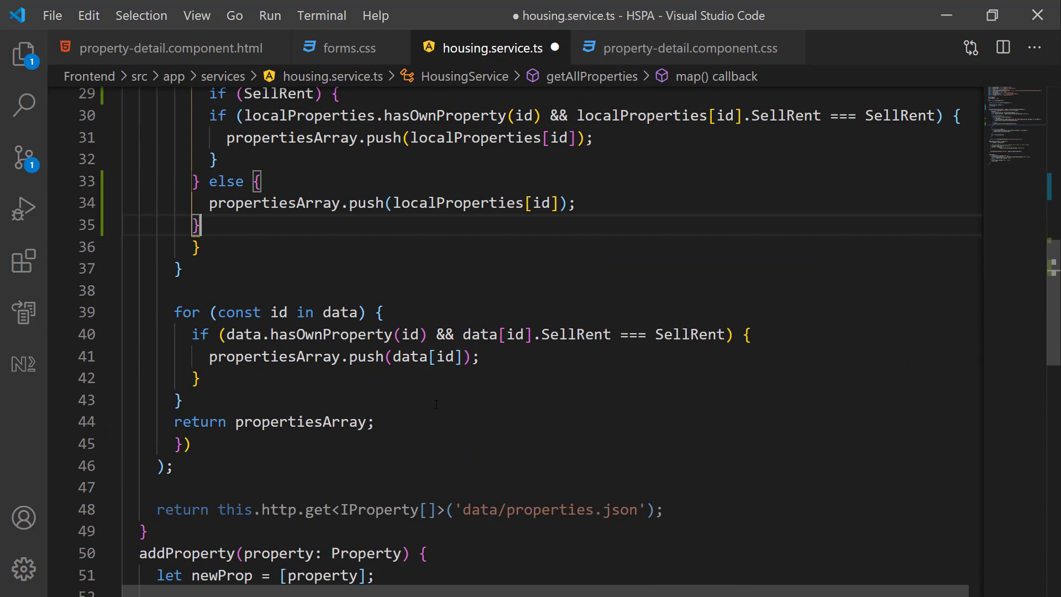
# - Apply the same SellRent check to the JSON data loop, pushing data[id] in the else branch
pyautogui.click(412, 313)
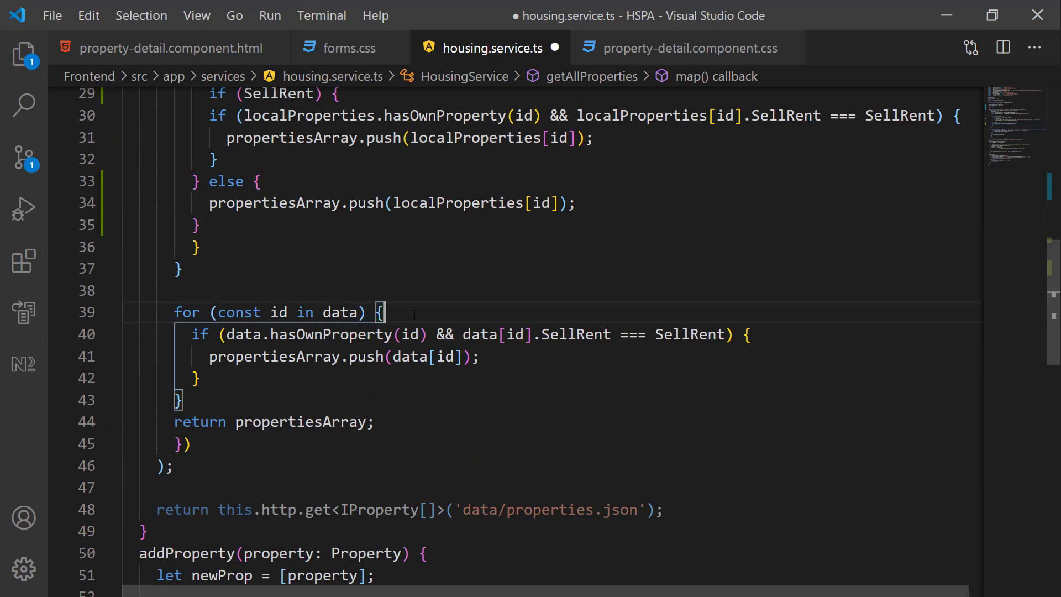
pyautogui.press('Return')
pyautogui.press('Return')
pyautogui.write('if (Sell')
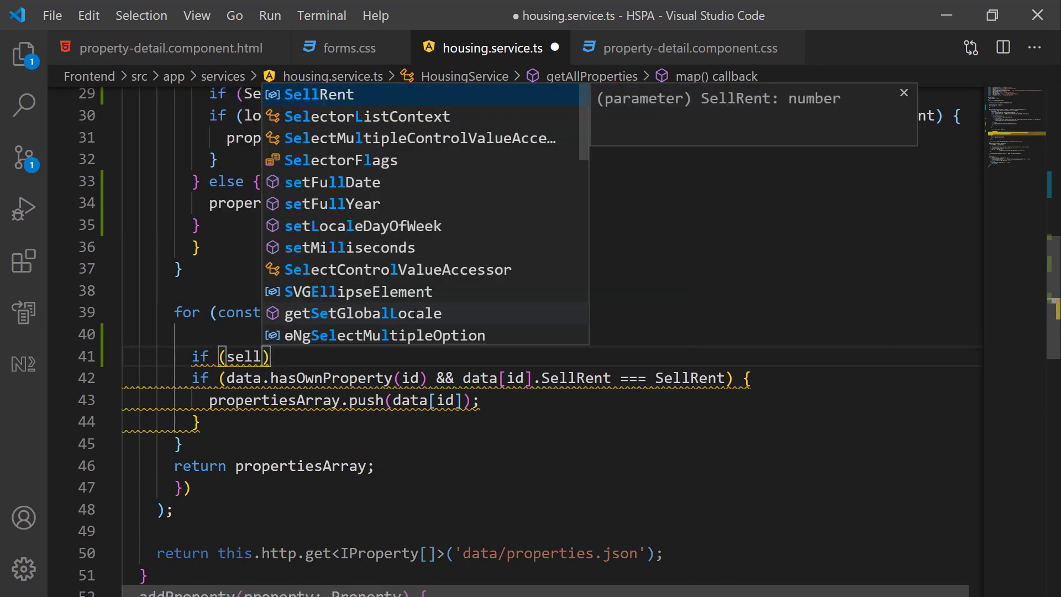
pyautogui.write('Rent) {')
pyautogui.press('Down')
pyautogui.press('Down')
pyautogui.press('Down')
pyautogui.press('Down')
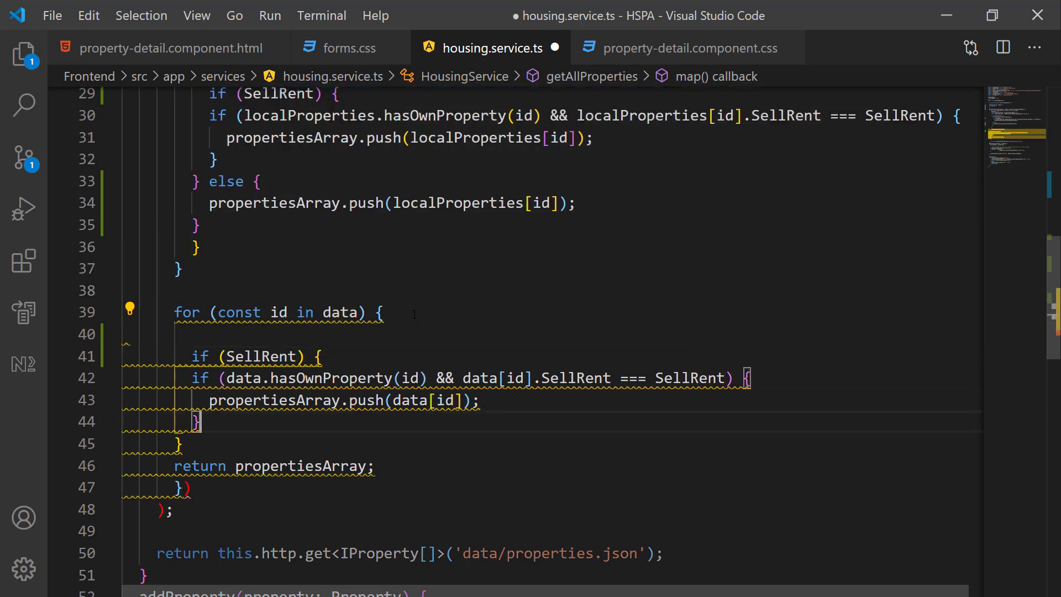
pyautogui.press('End')
pyautogui.press('Return')
pyautogui.write('} else {')
pyautogui.press('Return')
pyautogui.hotkey('ctrl', 'c')
pyautogui.press('Down')
pyautogui.press('Down')
pyautogui.press('Down')
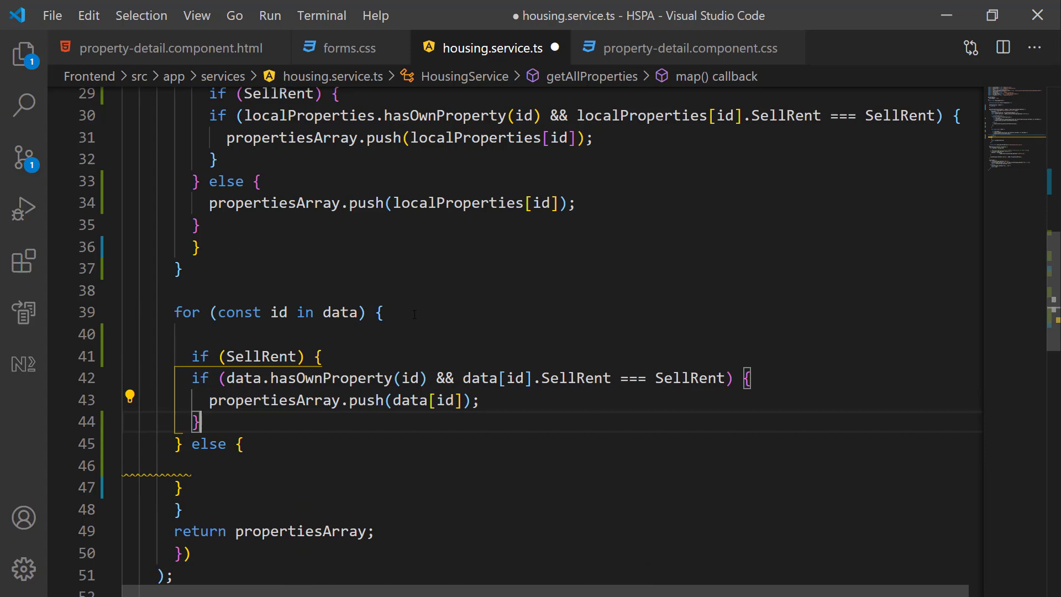
pyautogui.hotkey('ctrl', 'v')
pyautogui.press('Up')
pyautogui.press('Up')
pyautogui.press('Up')
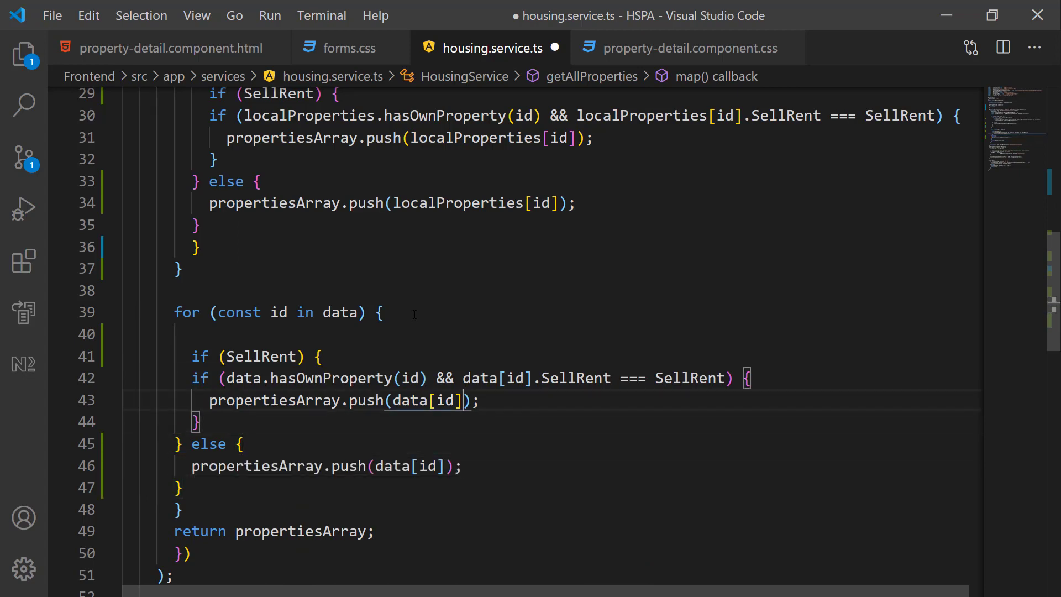
pyautogui.press('Up')
pyautogui.press('Up')
pyautogui.press('Up')
pyautogui.press('Up')
pyautogui.click(24, 54)
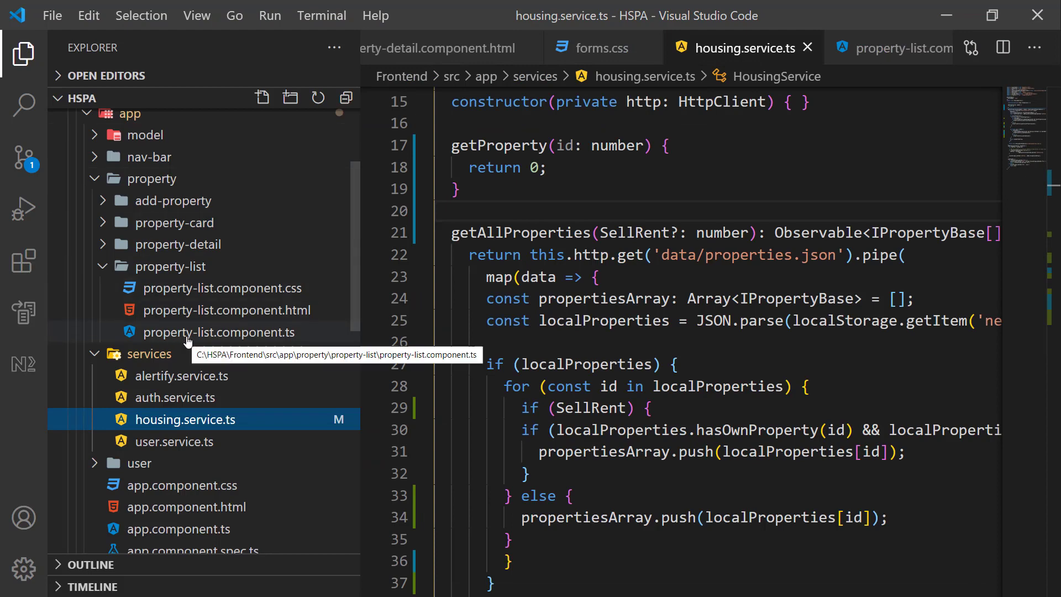
# - Delete the this.SellRent argument from getAllProperties() in property-list.component.ts and save
pyautogui.click(175, 331)
pyautogui.click(22, 55)
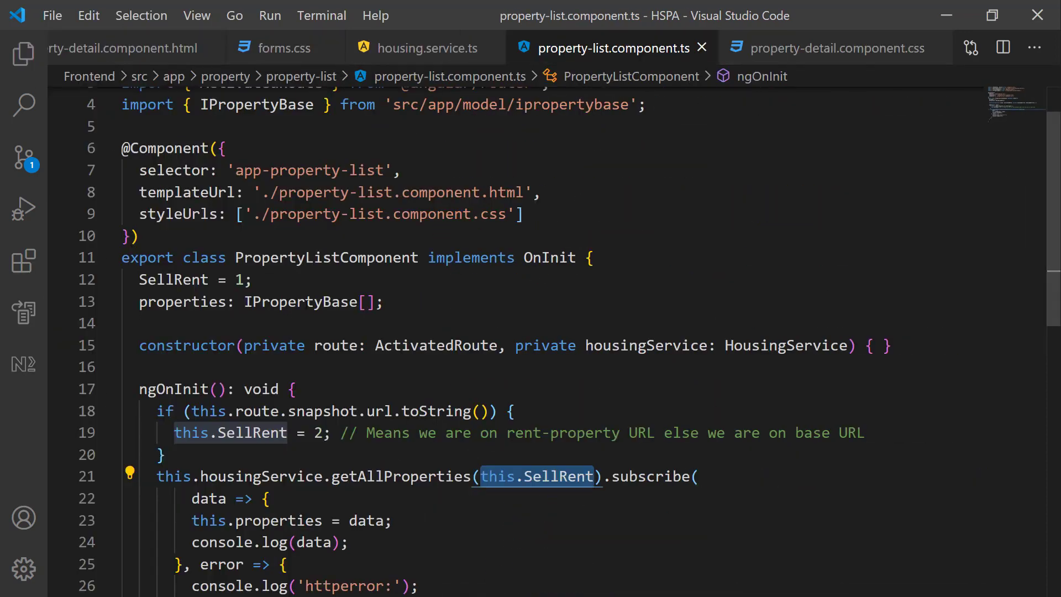
pyautogui.click(175, 388)
pyautogui.scroll(-3, 174, 389)
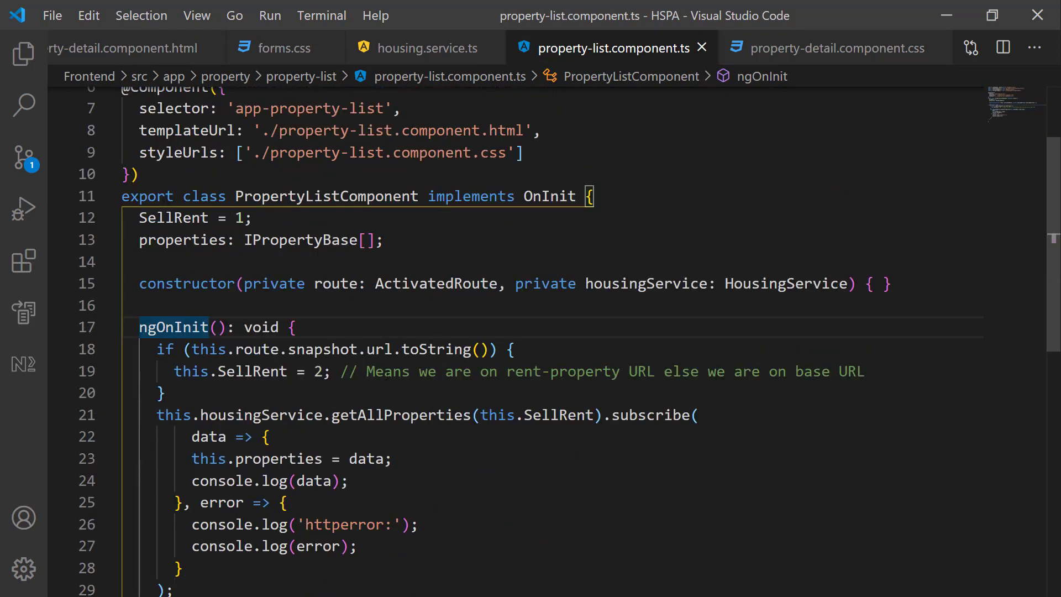
pyautogui.doubleClick(539, 414)
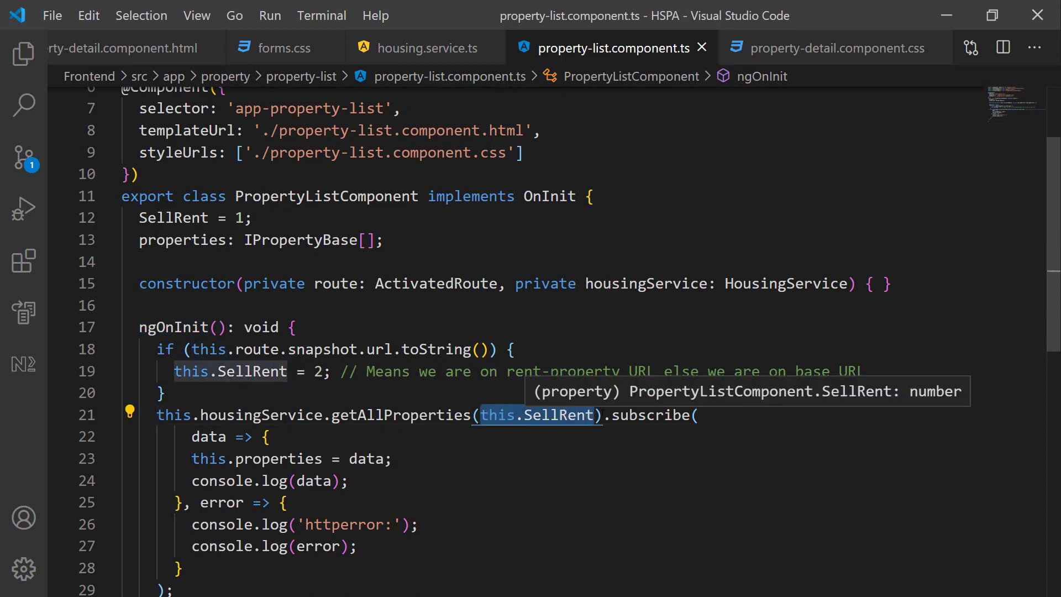
pyautogui.press('Delete')
pyautogui.hotkey('ctrl', 's')
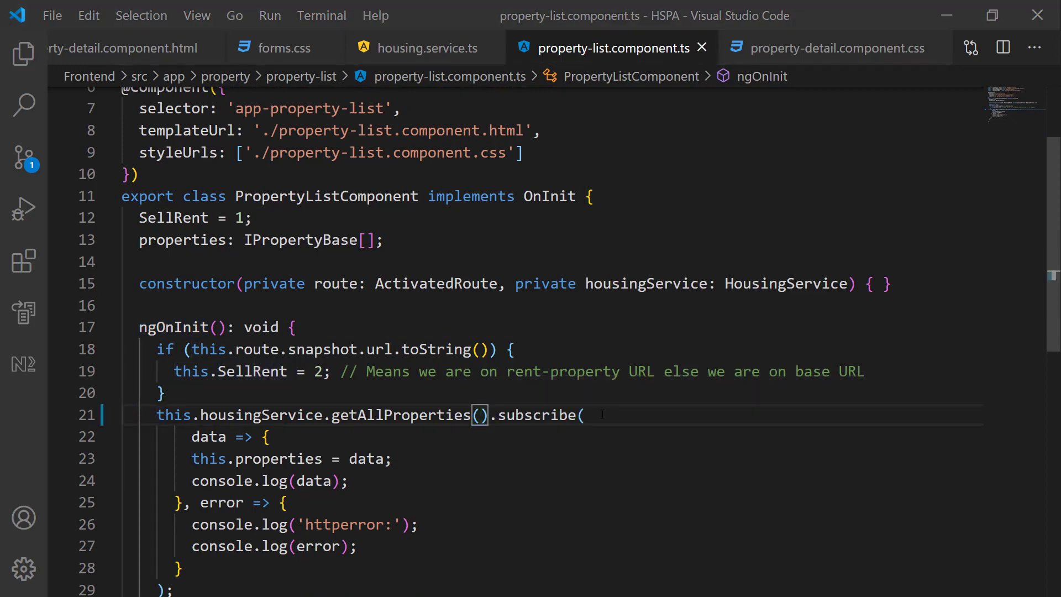
pyautogui.hotkey('alt', 'Tab')
# - Compare the Buy and Rent listings, then undo to restore this.SellRent in the call
pyautogui.click(62, 66)
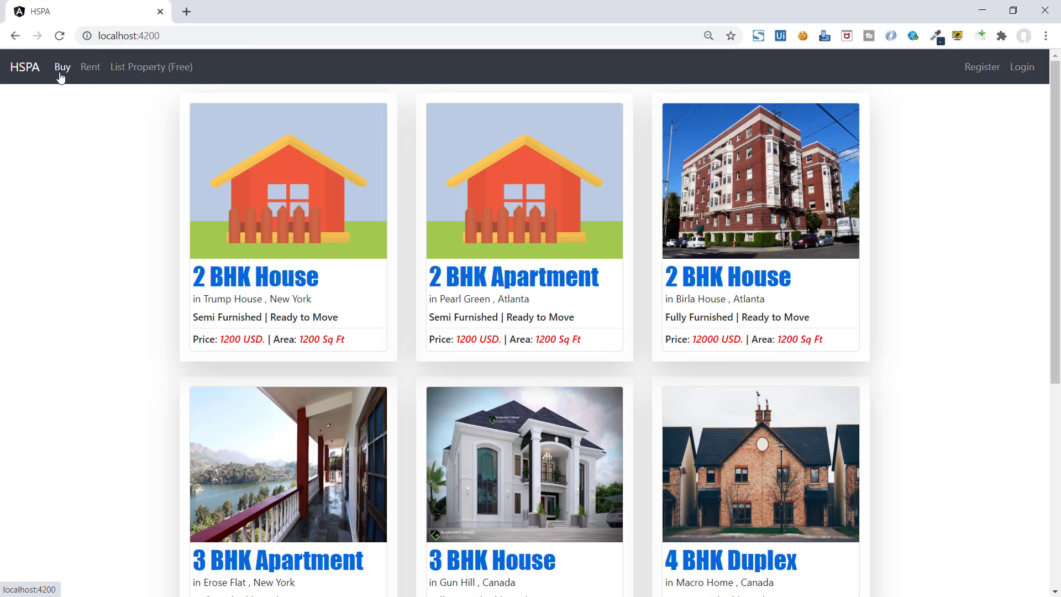
pyautogui.scroll(-2, 415, 216)
pyautogui.scroll(-2, 415, 215)
pyautogui.scroll(-2, 415, 216)
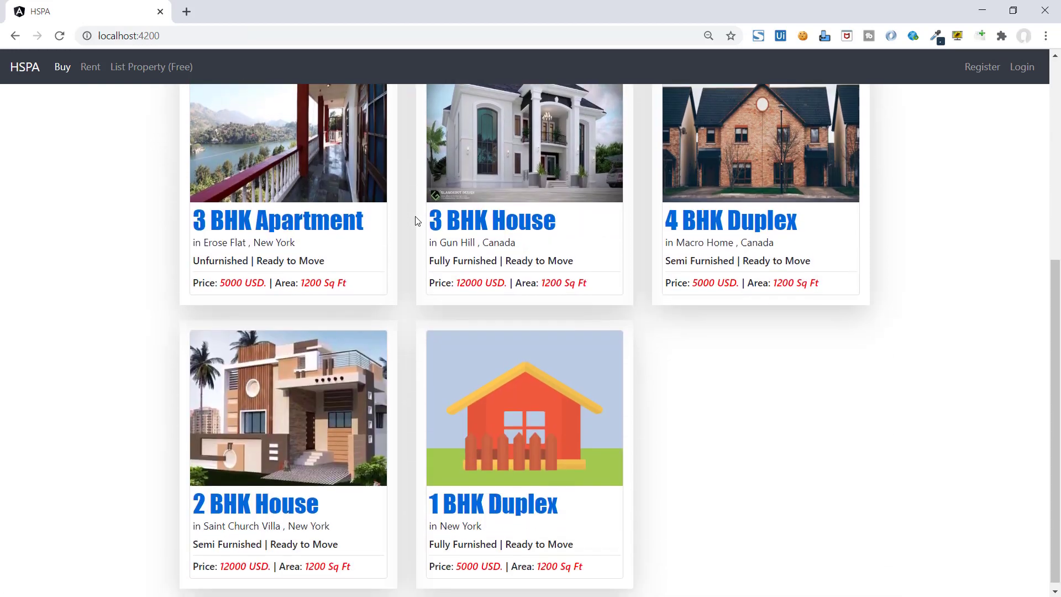
pyautogui.scroll(-1, 415, 221)
pyautogui.scroll(3, 416, 221)
pyautogui.scroll(3, 415, 221)
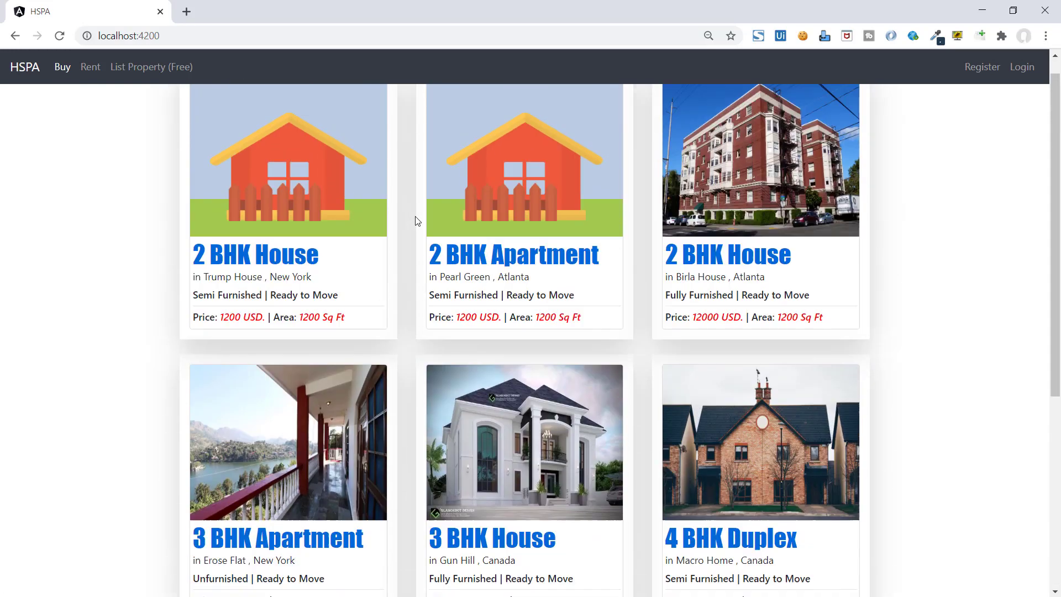
pyautogui.scroll(1, 415, 222)
pyautogui.click(91, 67)
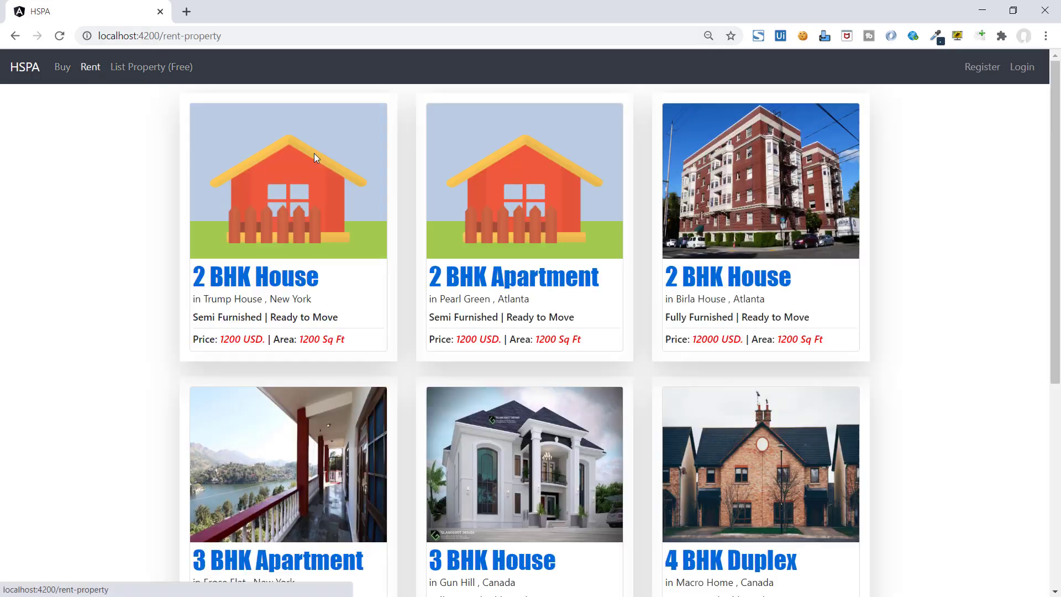
pyautogui.scroll(-3, 394, 184)
pyautogui.scroll(-2, 394, 184)
pyautogui.scroll(4, 393, 184)
pyautogui.scroll(-4, 394, 184)
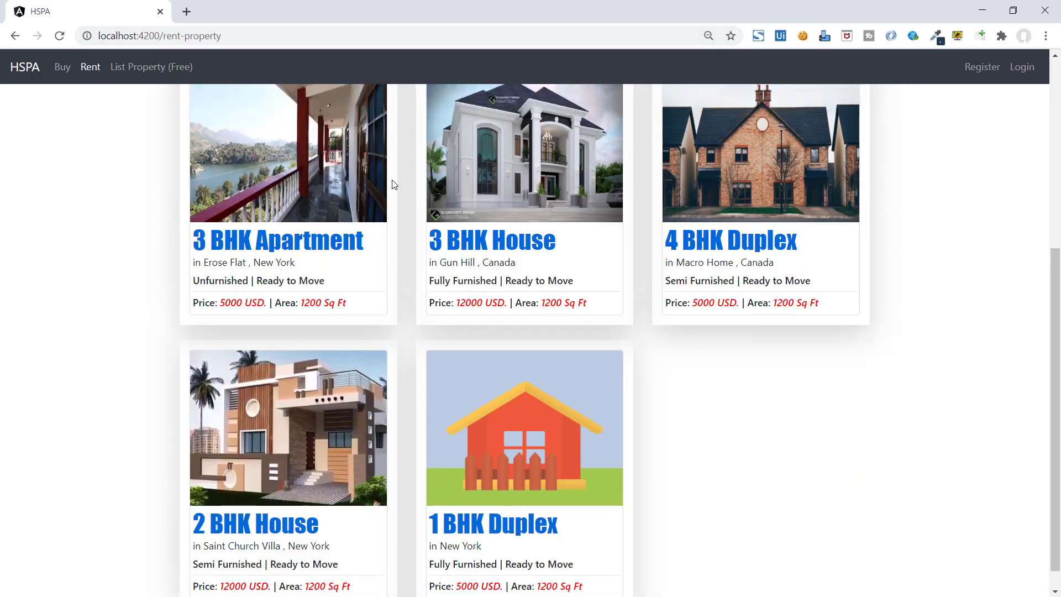
pyautogui.scroll(4, 394, 184)
pyautogui.hotkey('alt', 'Tab')
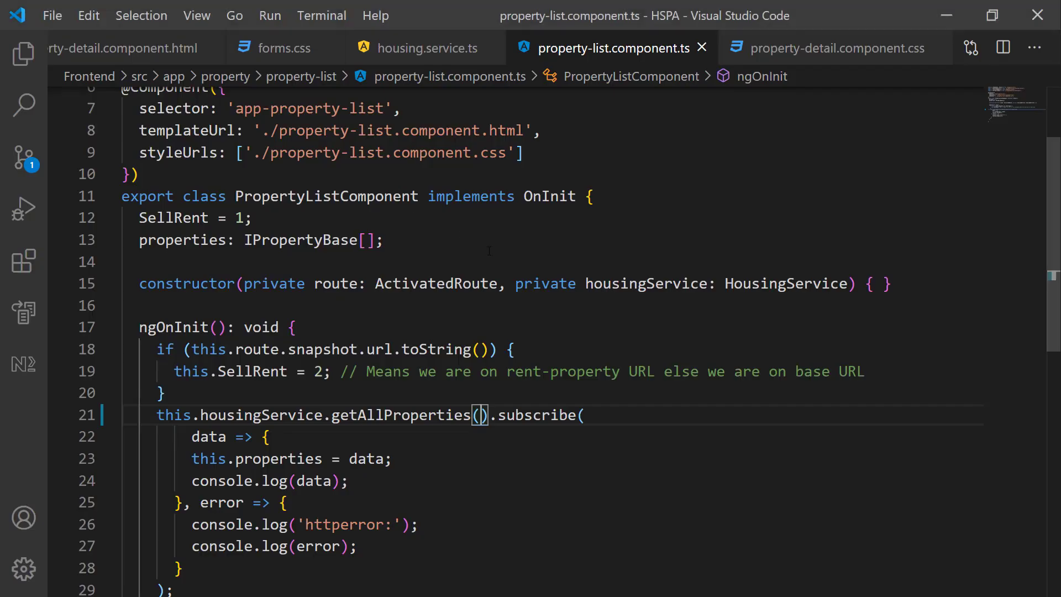
pyautogui.hotkey('ctrl', 'z')
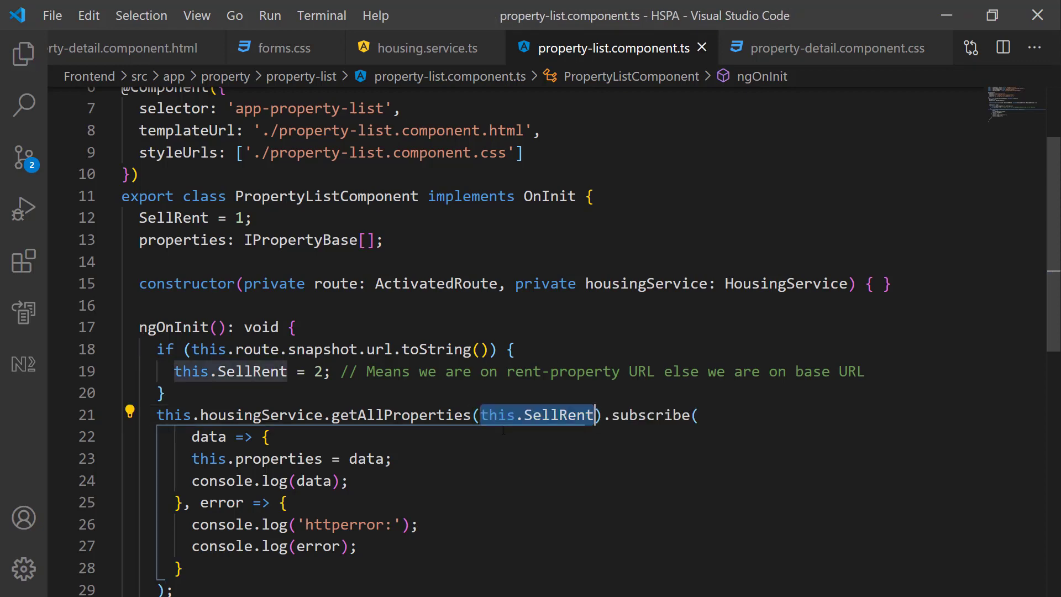
# - Pipe getAllProperties through map returning propertiesArray.find(p => p.Id === id), then save
pyautogui.click(427, 47)
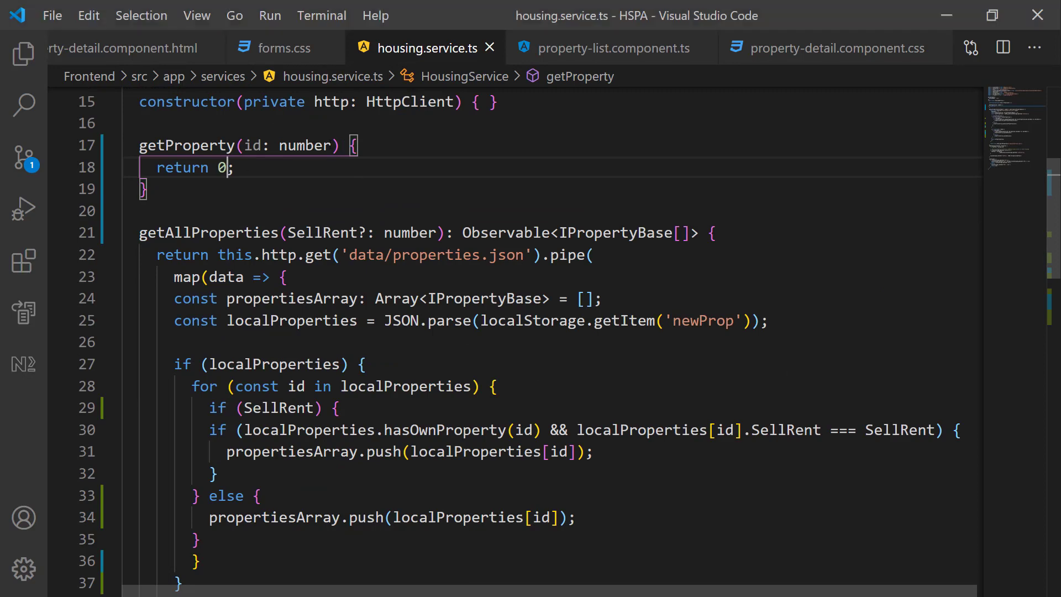
pyautogui.press('BackSpace')
pyautogui.write('getaa')
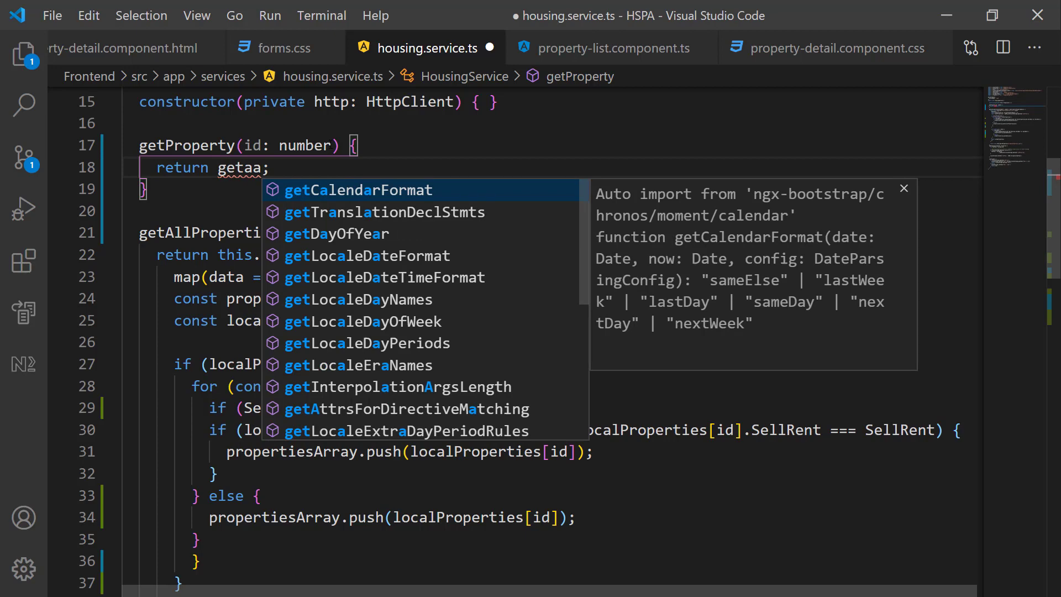
pyautogui.press('BackSpace')
pyautogui.press('BackSpace')
pyautogui.write('all')
pyautogui.press('Tab')
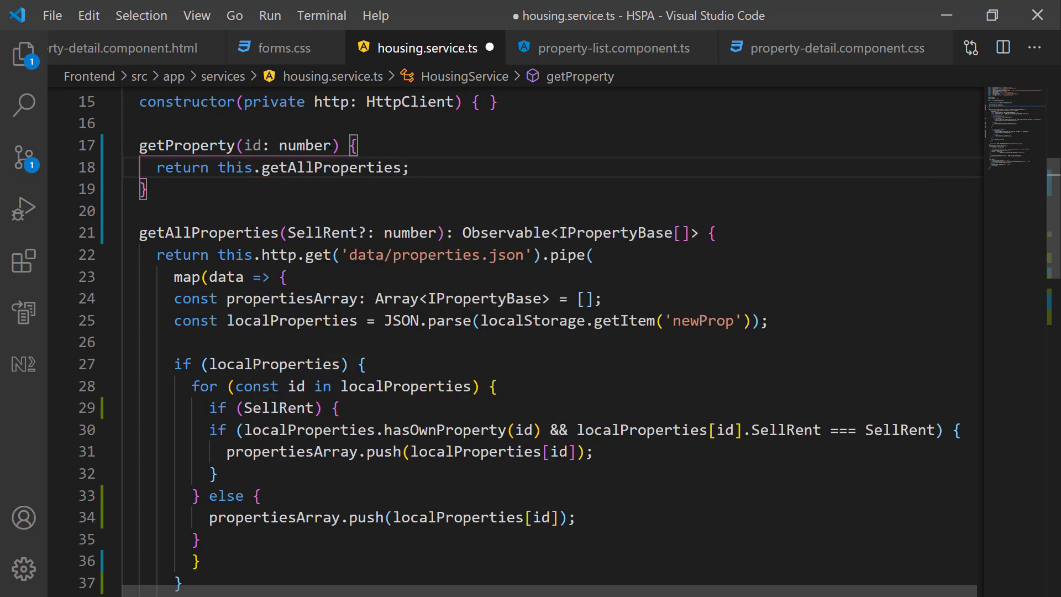
pyautogui.write('()')
pyautogui.write('.pi')
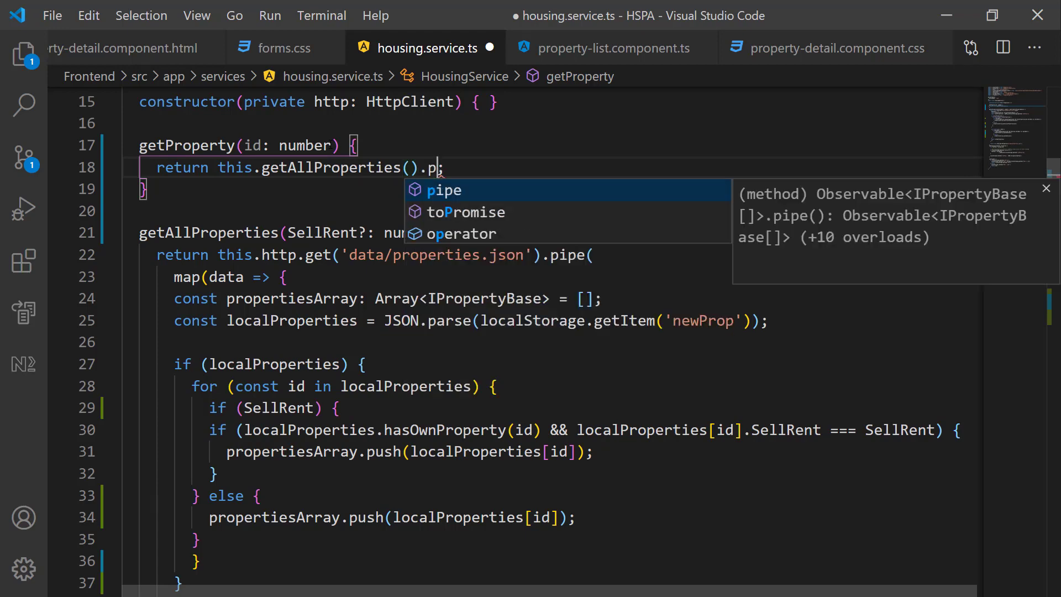
pyautogui.write('pe')
pyautogui.press('Escape')
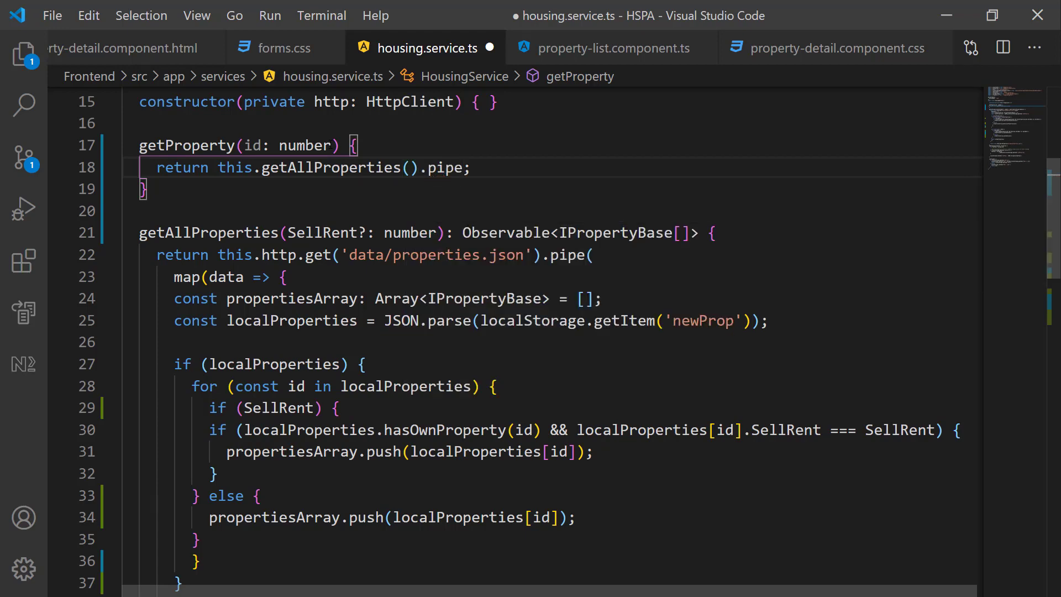
pyautogui.write('(')
pyautogui.press('Return')
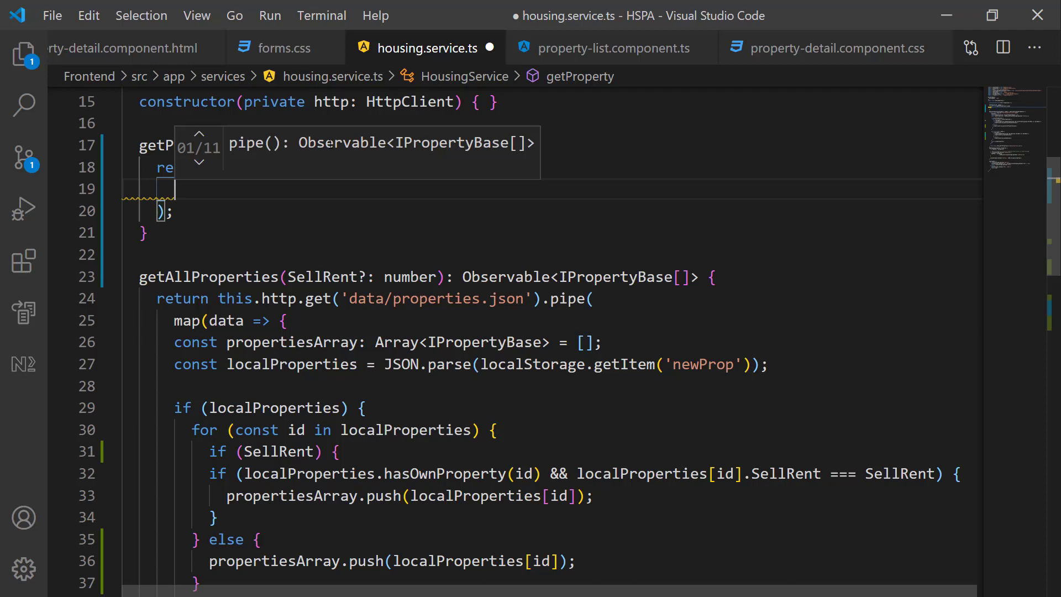
pyautogui.write('ma')
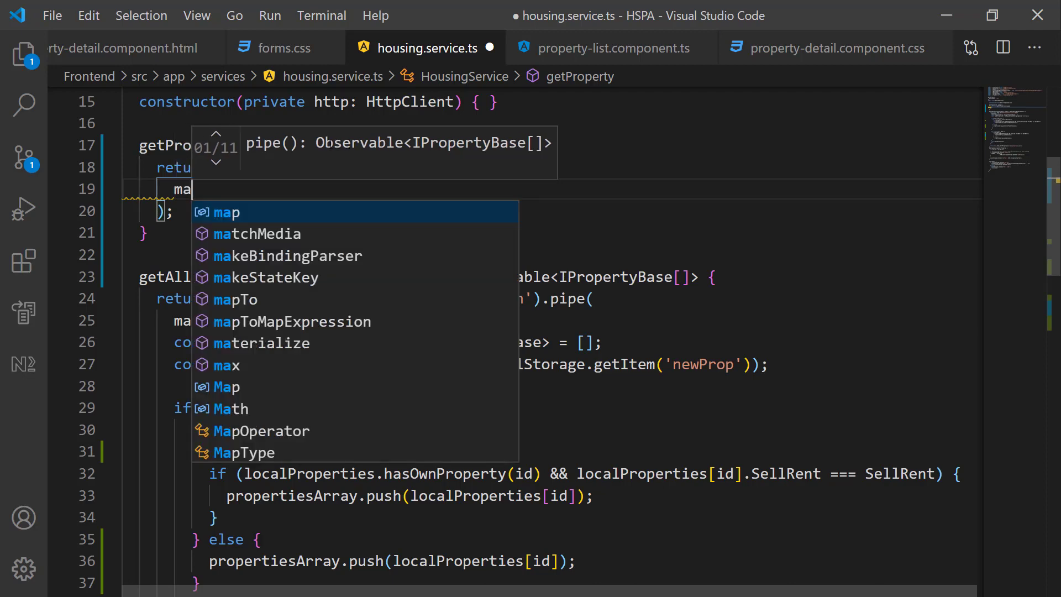
pyautogui.write('p(')
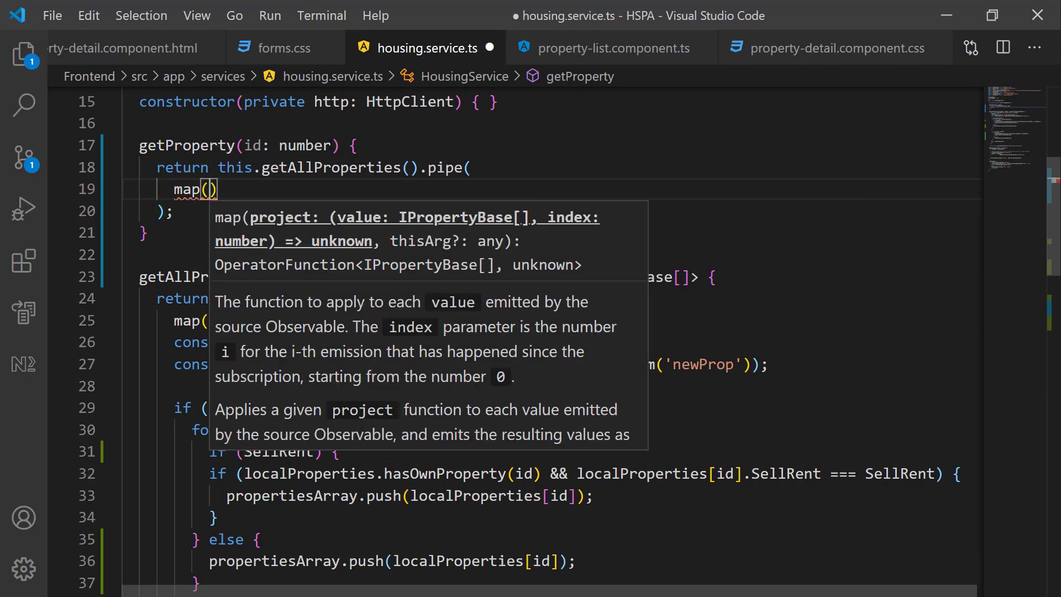
pyautogui.write('proper')
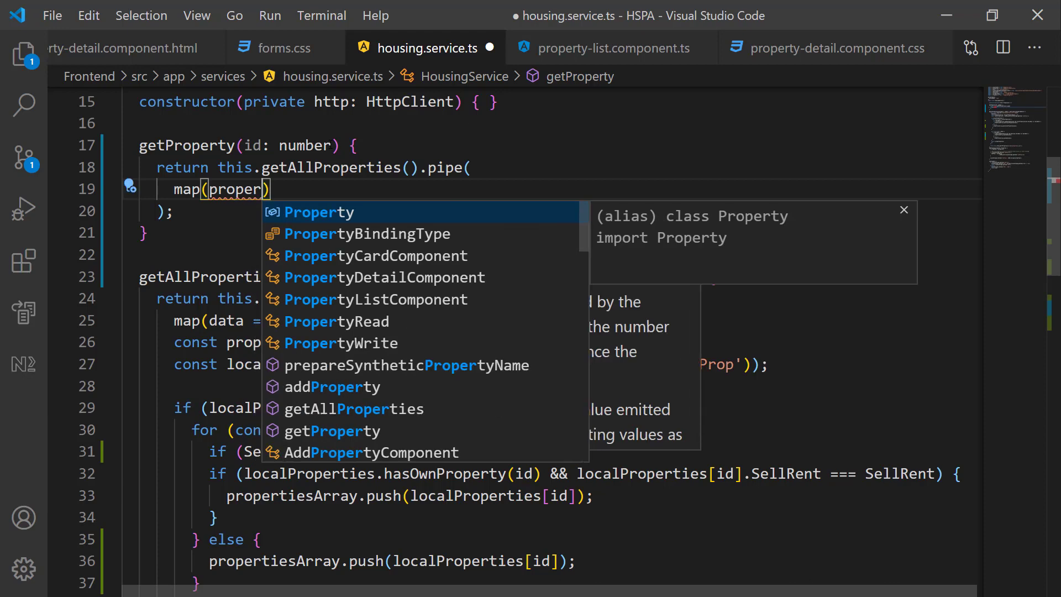
pyautogui.write('tiesAr')
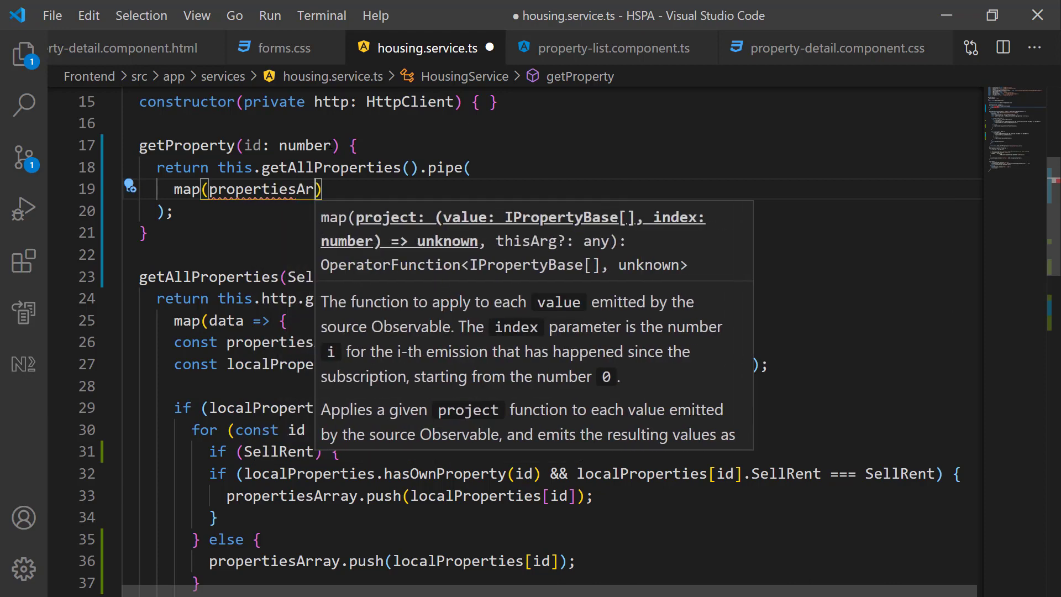
pyautogui.write('ray =>')
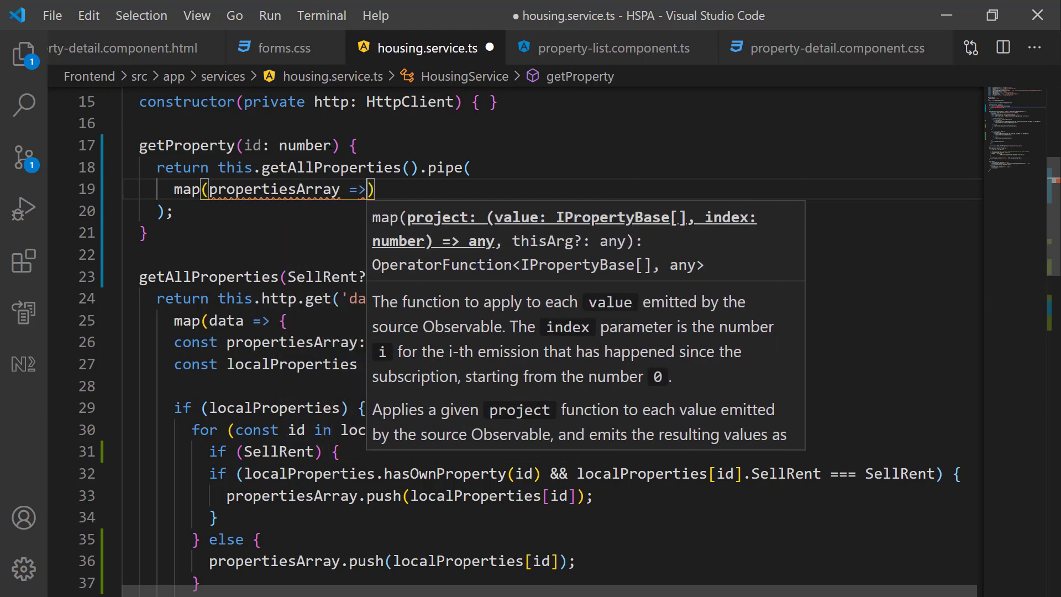
pyautogui.write(' {')
pyautogui.press('Return')
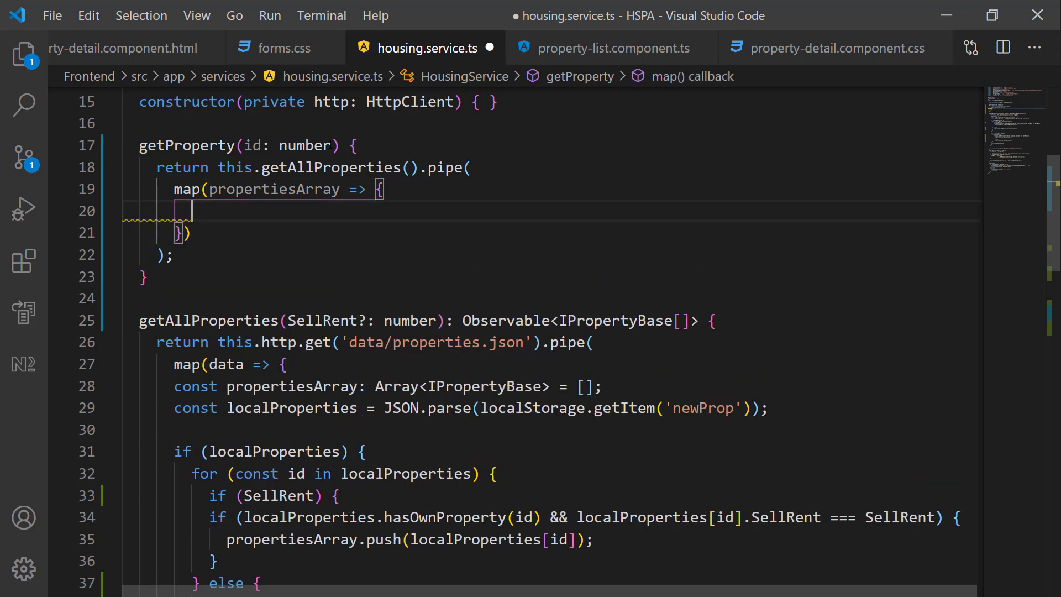
pyautogui.write('return pro')
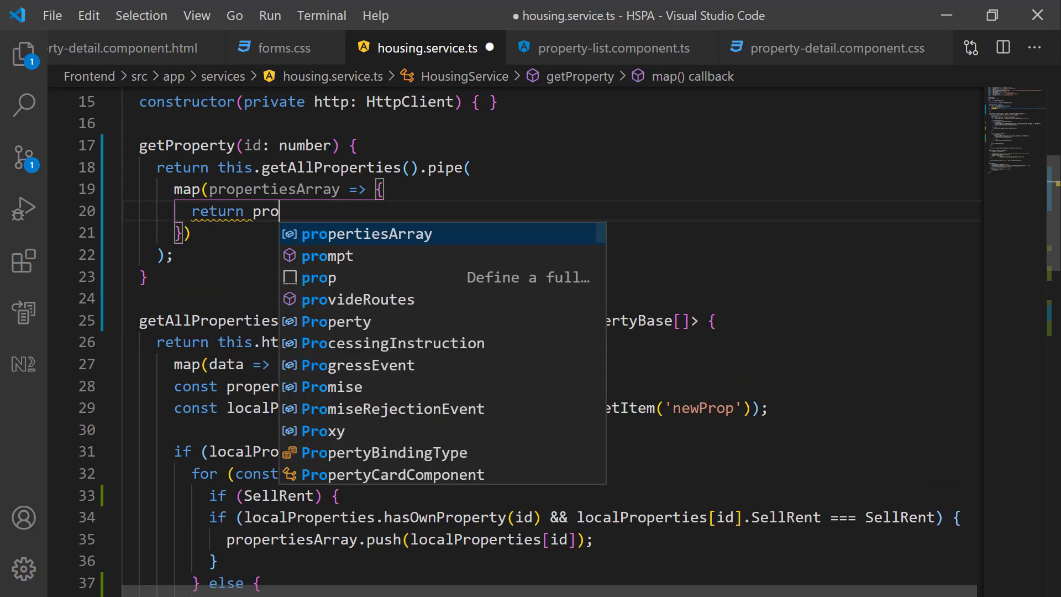
pyautogui.press('Tab')
pyautogui.write('.fin')
pyautogui.press('Tab')
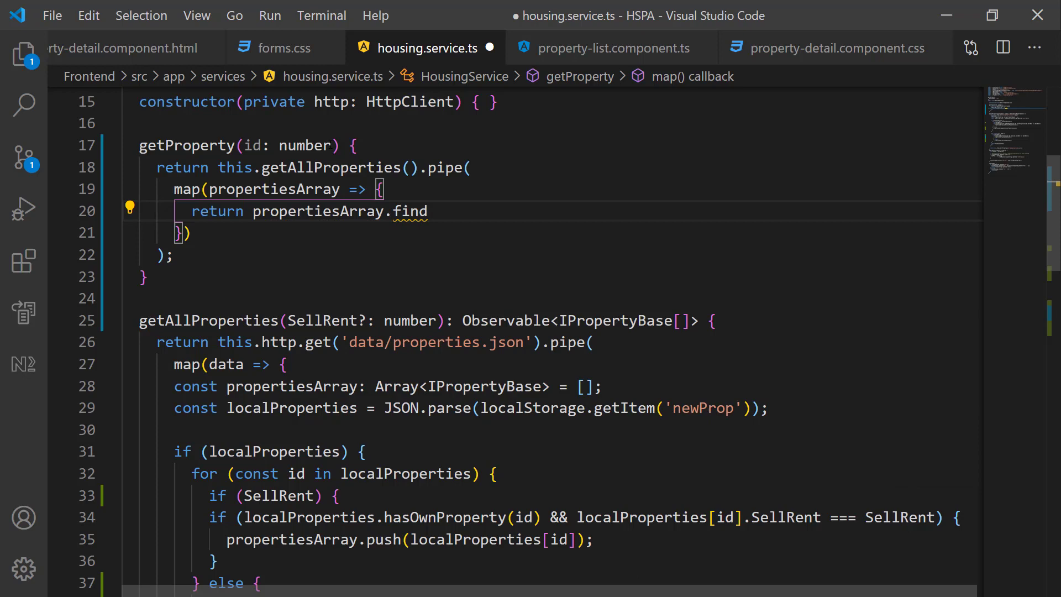
pyautogui.write('(p')
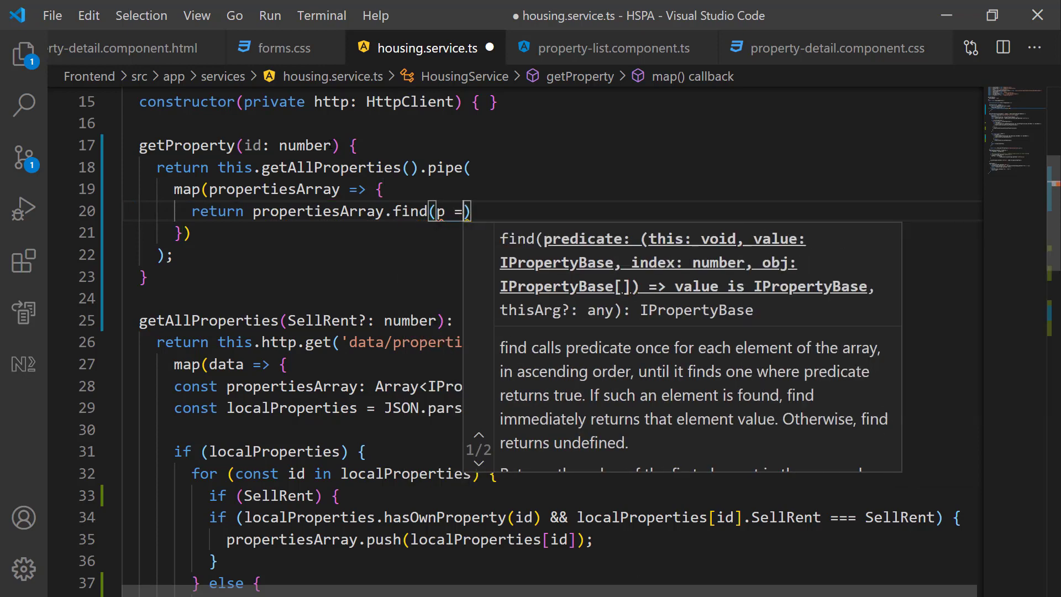
pyautogui.write(' => p.')
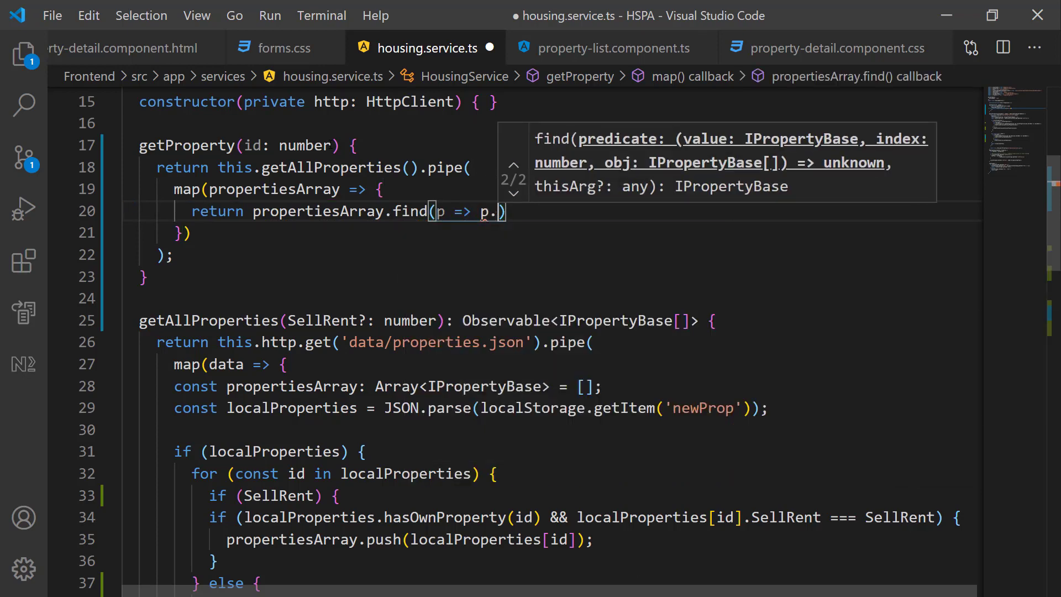
pyautogui.press('Tab')
pyautogui.write('==')
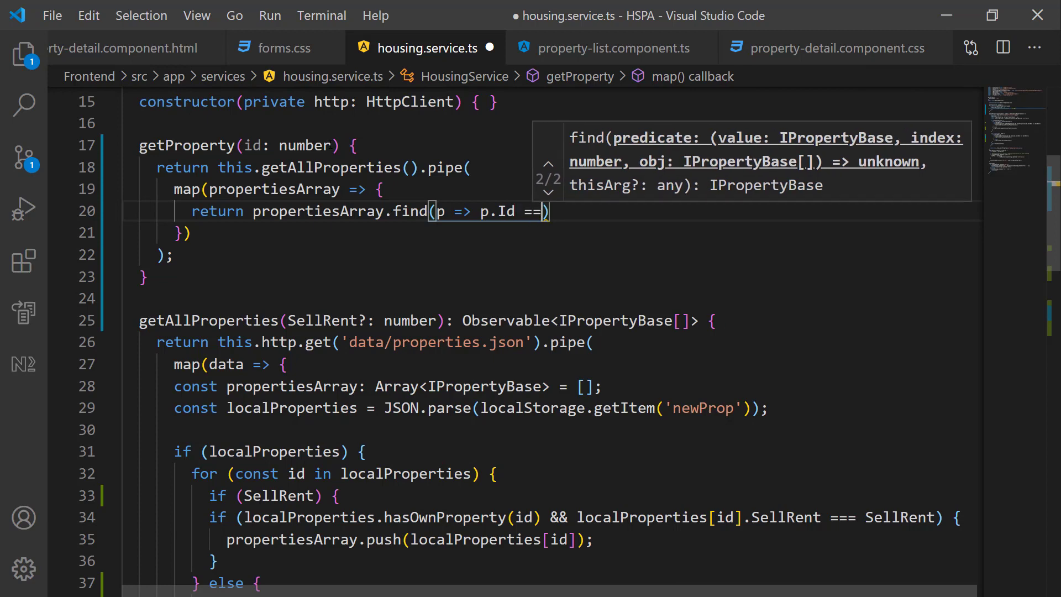
pyautogui.write('= i')
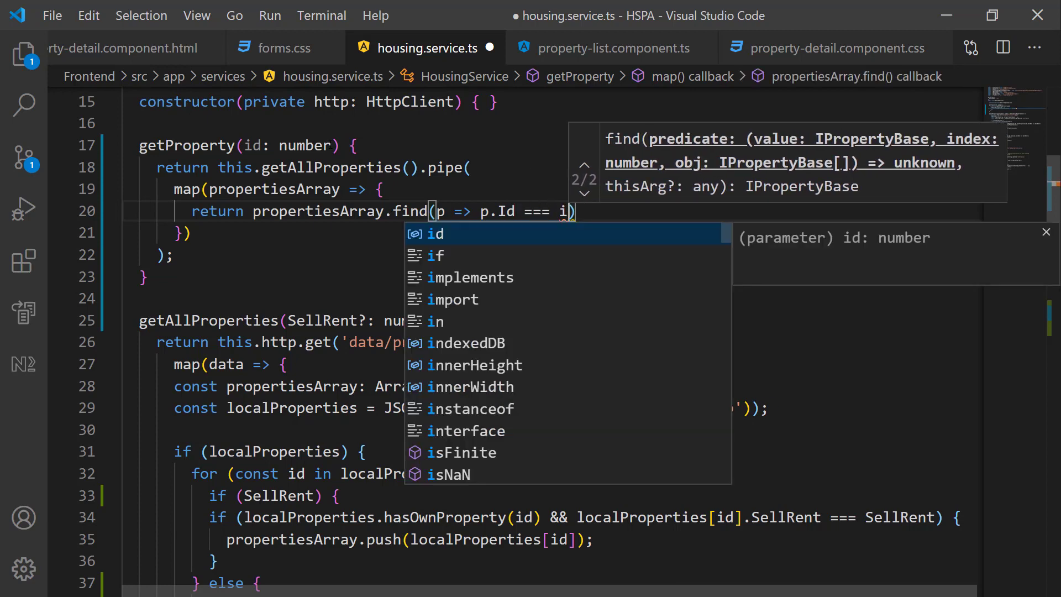
pyautogui.press('Tab')
pyautogui.press('End')
pyautogui.write(';')
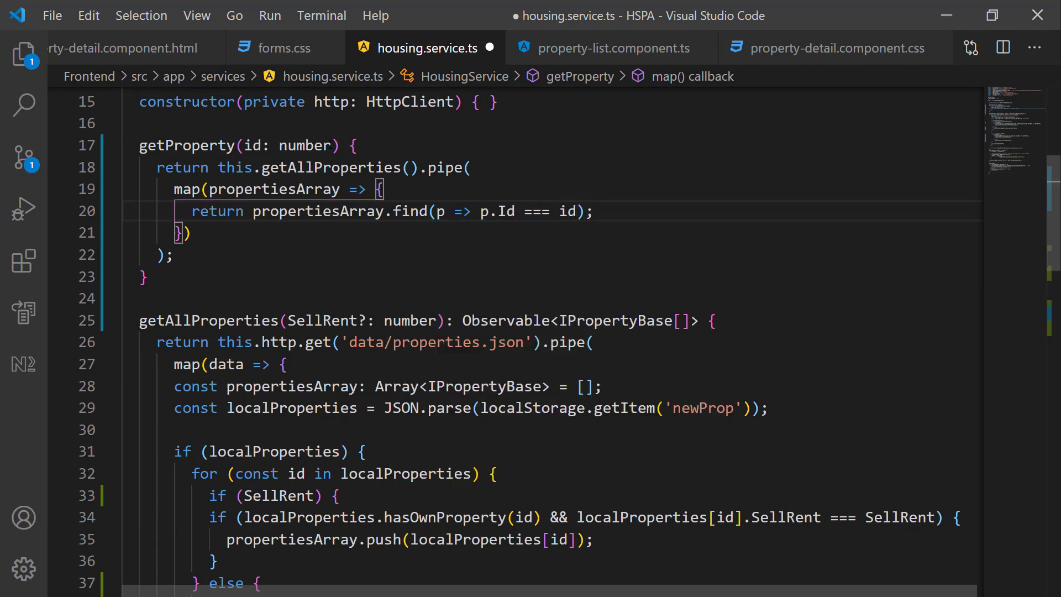
pyautogui.hotkey('ctrl', 's')
pyautogui.scroll(1, 303, 87)
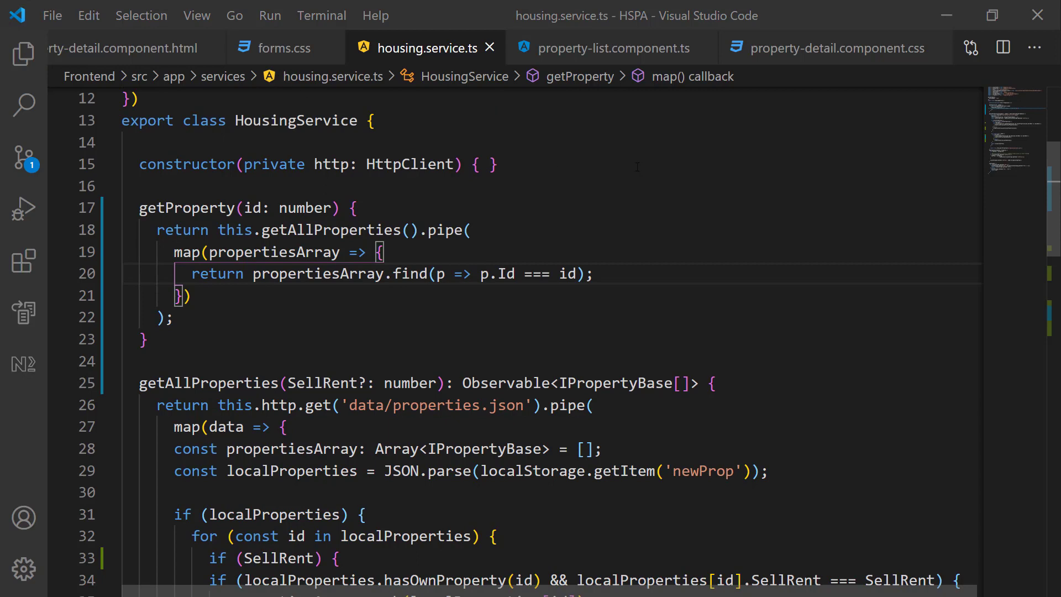
# - Open property-detail.component.ts from the property-detail folder in the Explorer
pyautogui.click(23, 53)
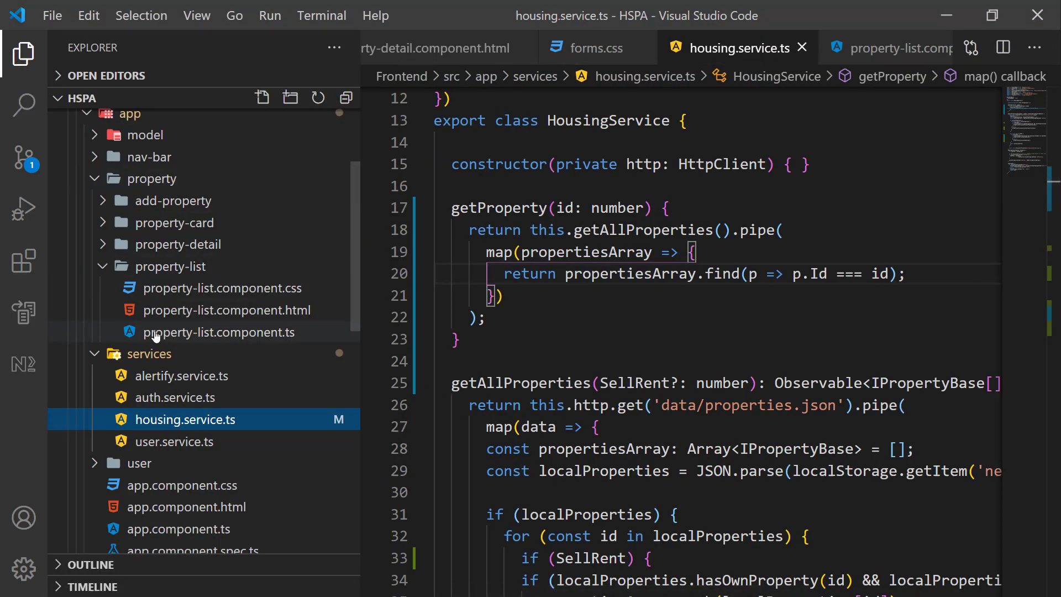
pyautogui.click(178, 244)
pyautogui.click(218, 315)
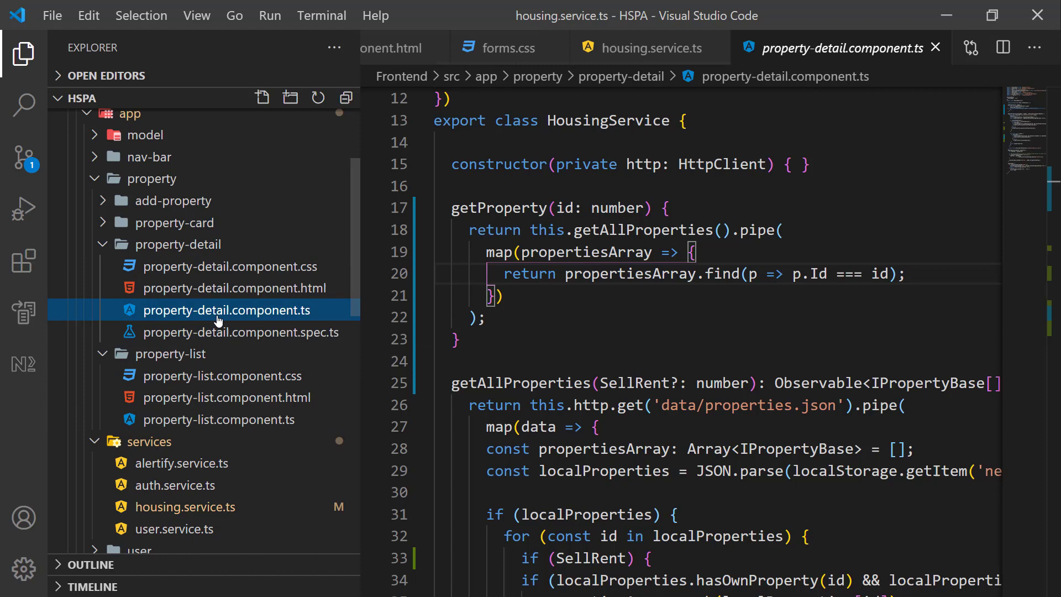
pyautogui.click(24, 53)
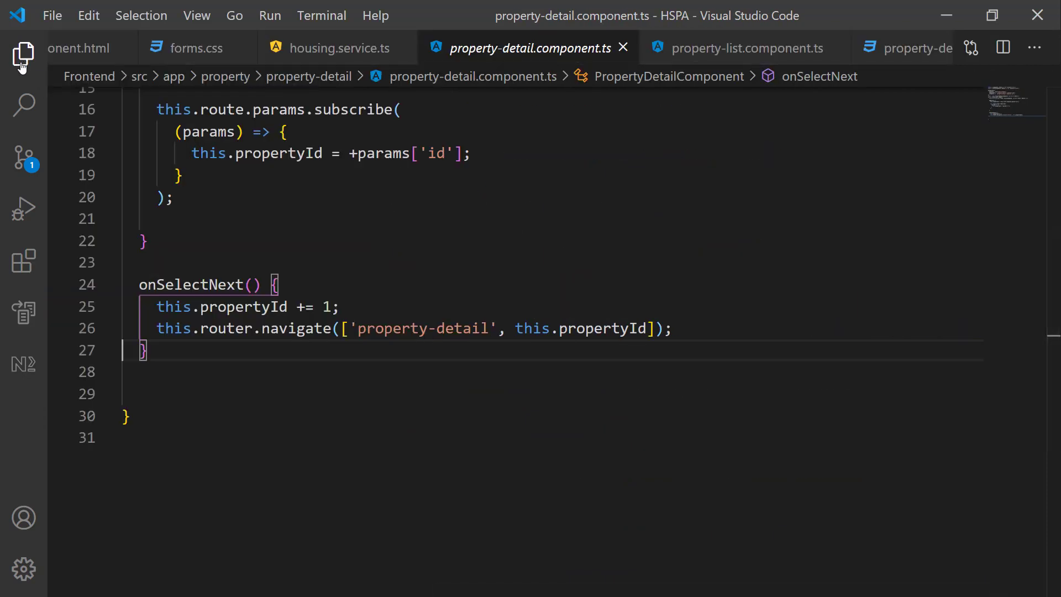
pyautogui.scroll(3, 396, 249)
pyautogui.scroll(3, 396, 249)
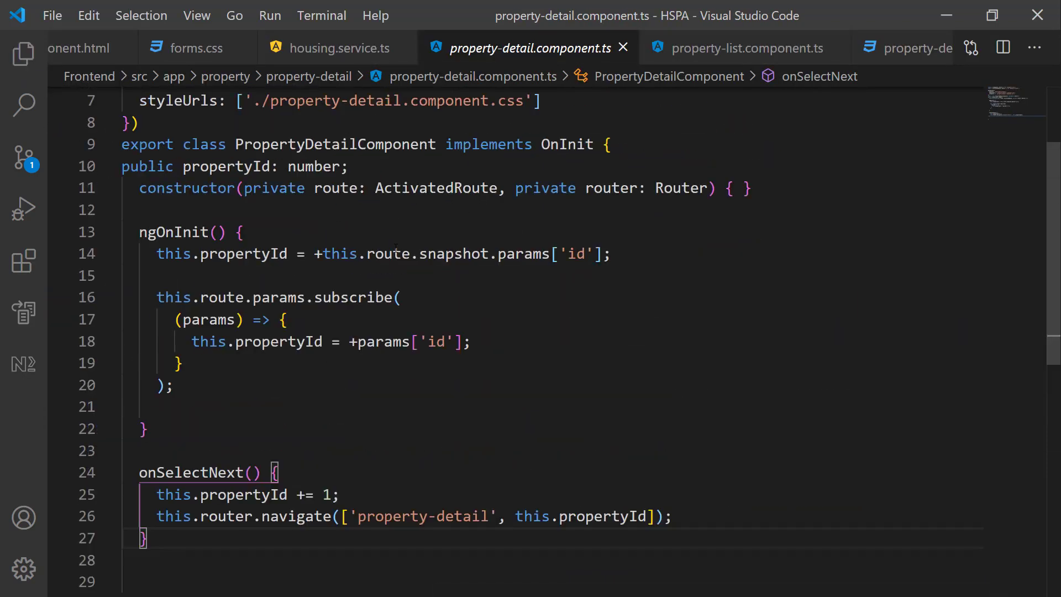
# - Delete onSelectNext and add 'private housingService: HousingService' to the constructor, auto-importing it
pyautogui.hotkey('ctrl', 'z')
pyautogui.hotkey('ctrl', 'z')
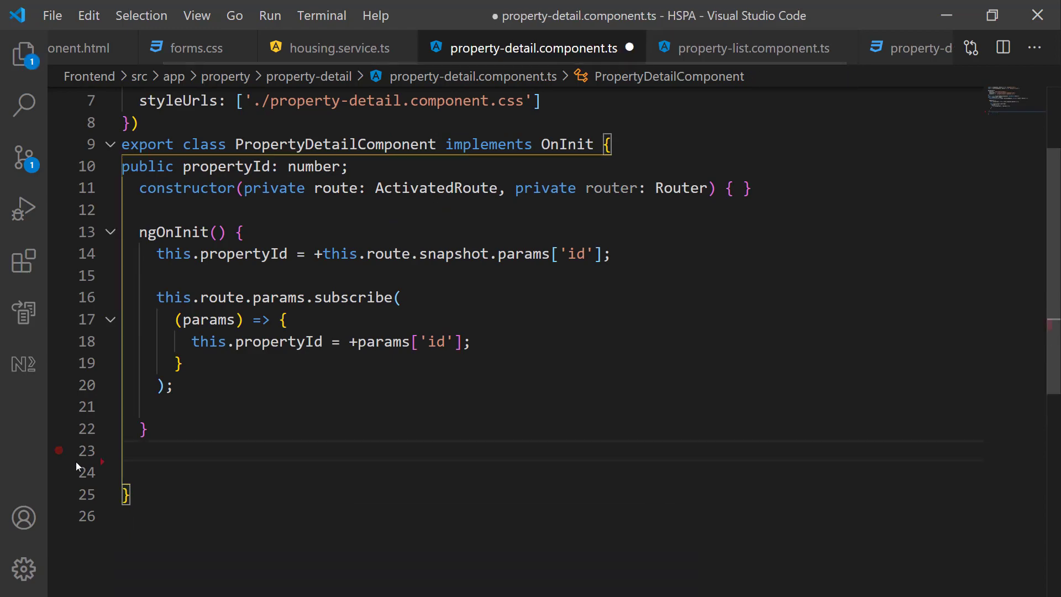
pyautogui.hotkey('ctrl', 'z')
pyautogui.hotkey('ctrl', 'z')
pyautogui.hotkey('ctrl', 'z')
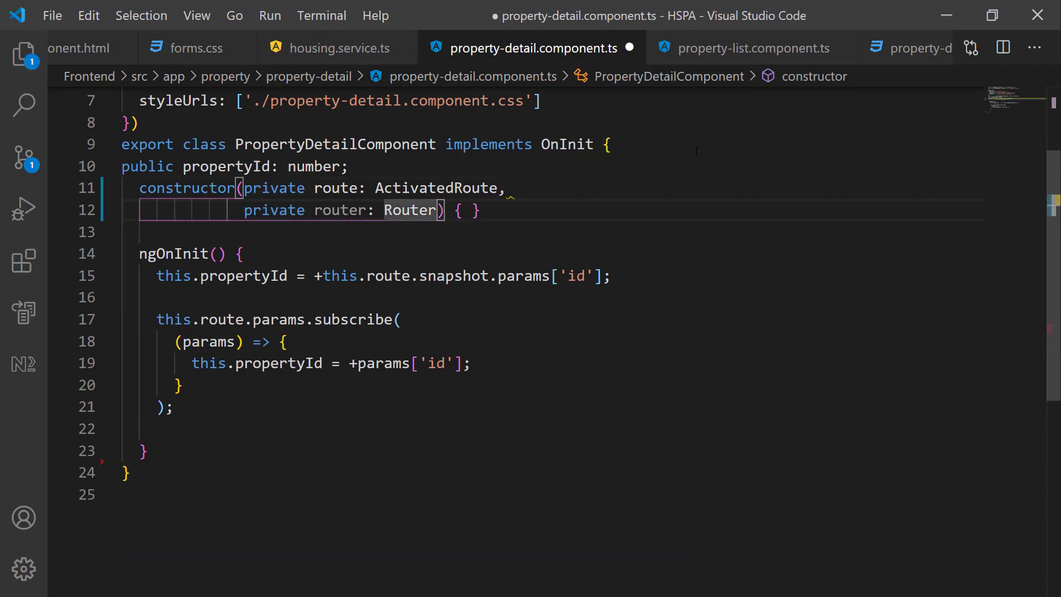
pyautogui.write(',')
pyautogui.press('Return')
pyautogui.write('private ')
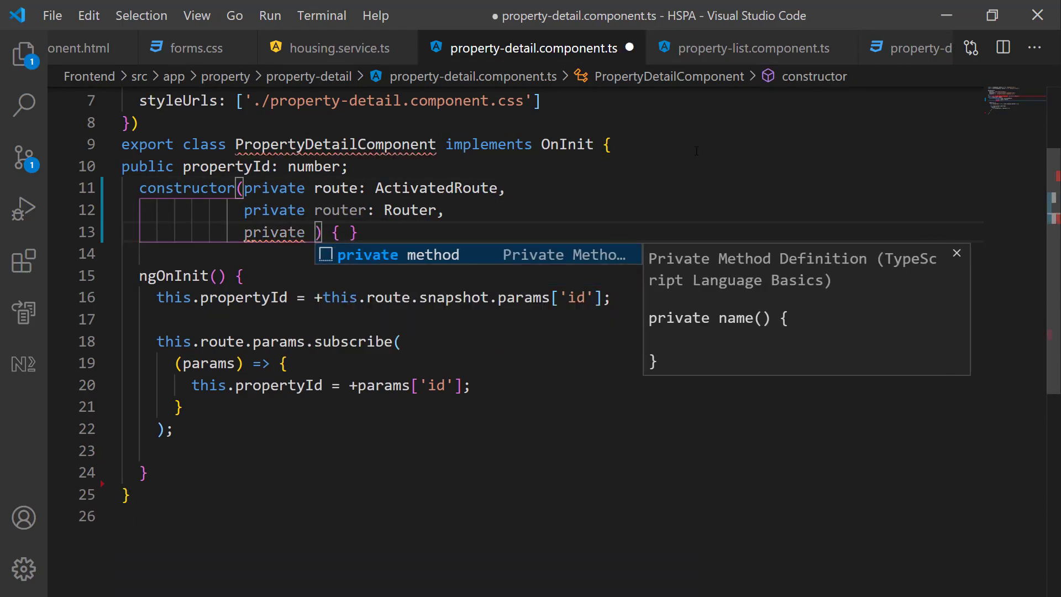
pyautogui.write('housingService')
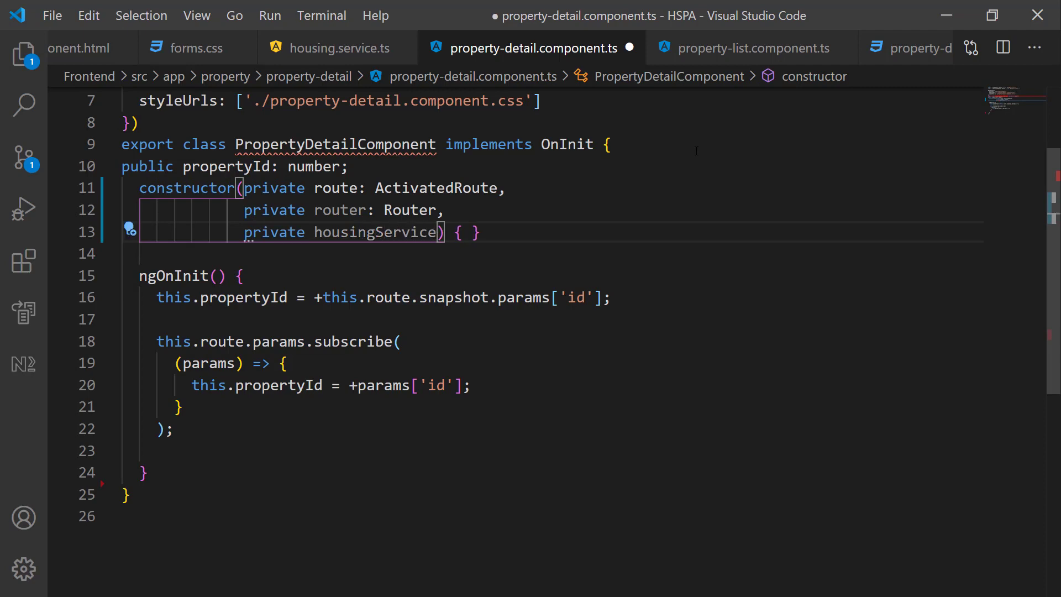
pyautogui.write(': hous')
pyautogui.press('Tab')
pyautogui.click(182, 407)
pyautogui.scroll(5, 498, 333)
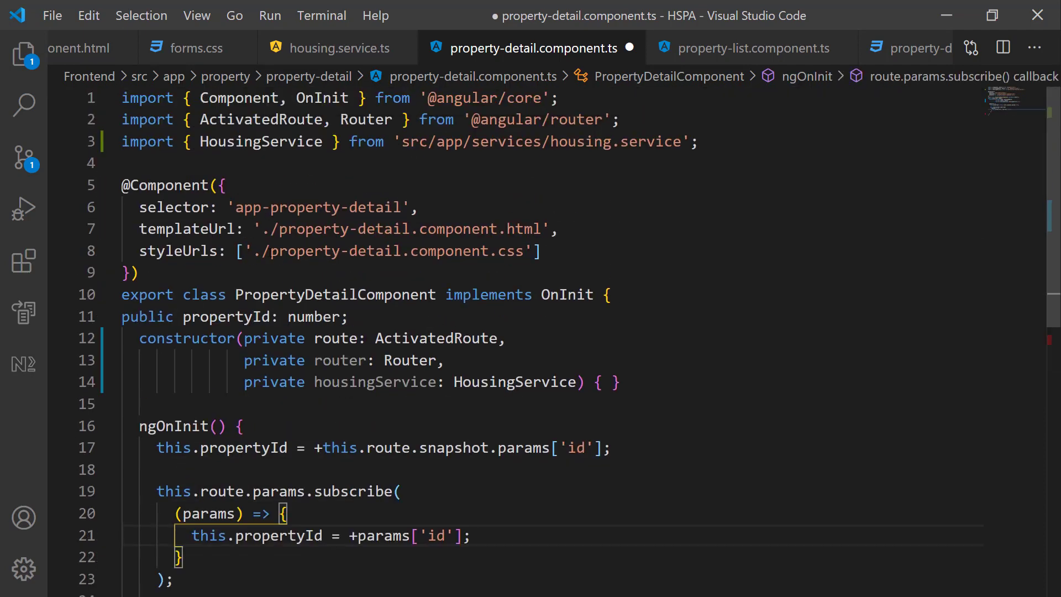
# - Declare 'property = new Property();' above the constructor, auto-importing the Property model
pyautogui.click(374, 317)
pyautogui.press('Return')
pyautogui.press('Return')
pyautogui.press('Up')
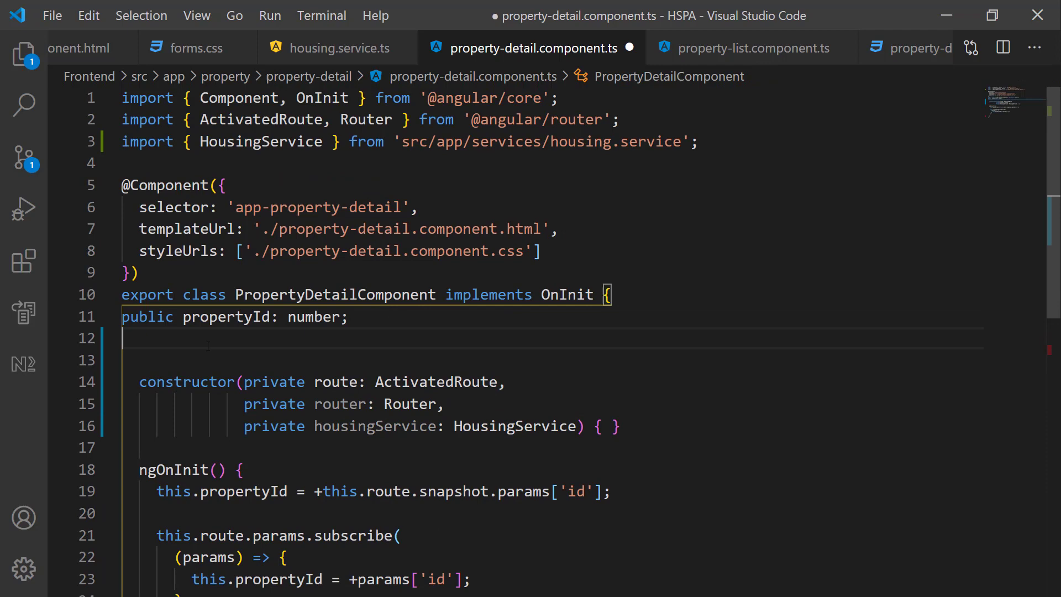
pyautogui.write('property = new proper')
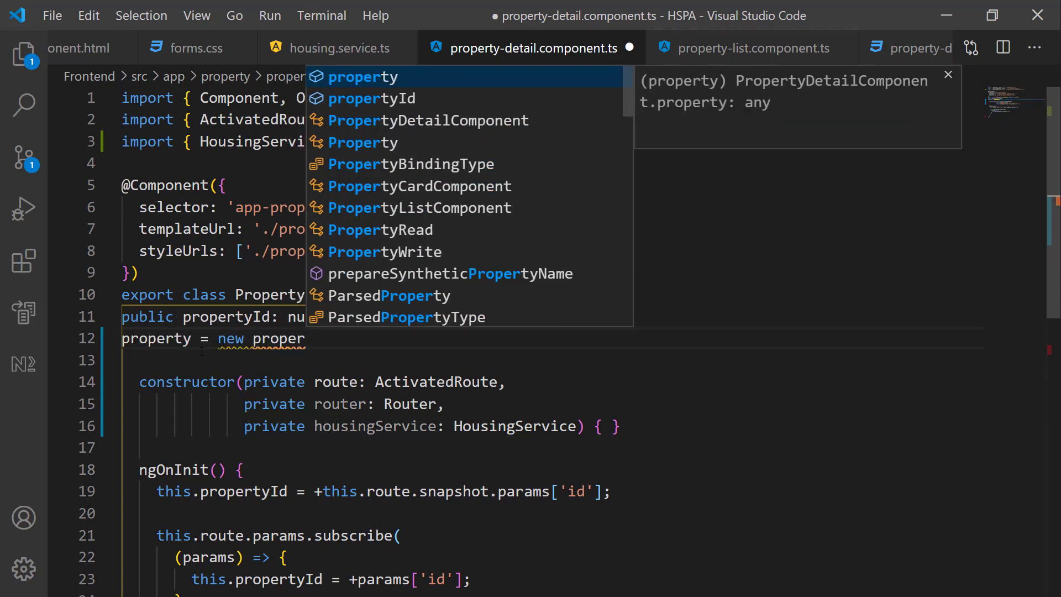
pyautogui.write('ty')
pyautogui.press('Down')
pyautogui.press('Tab')
pyautogui.write('();')
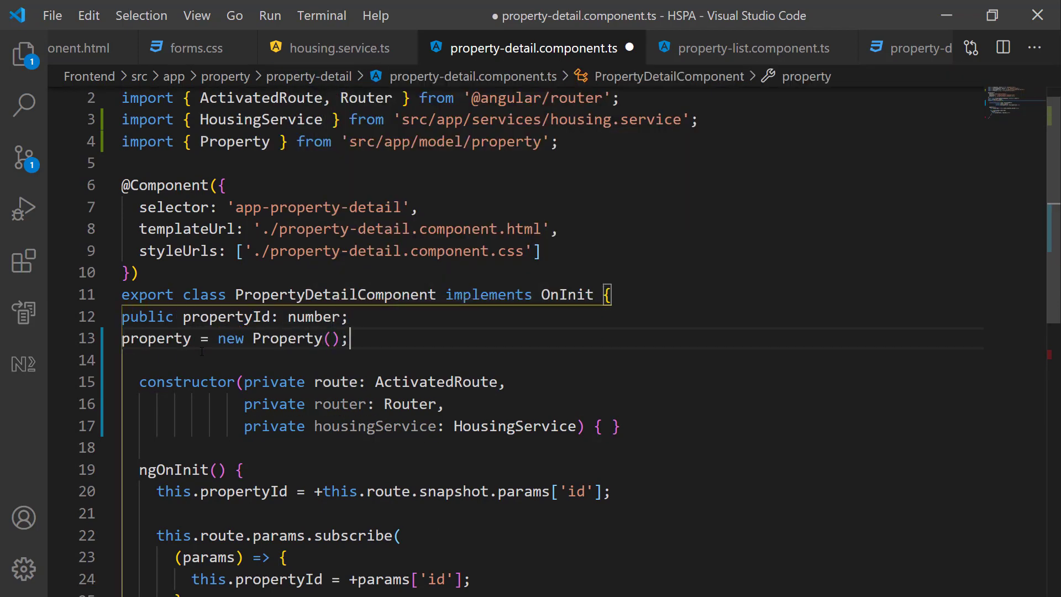
pyautogui.scroll(-1, 531, 331)
pyautogui.scroll(-1, 532, 332)
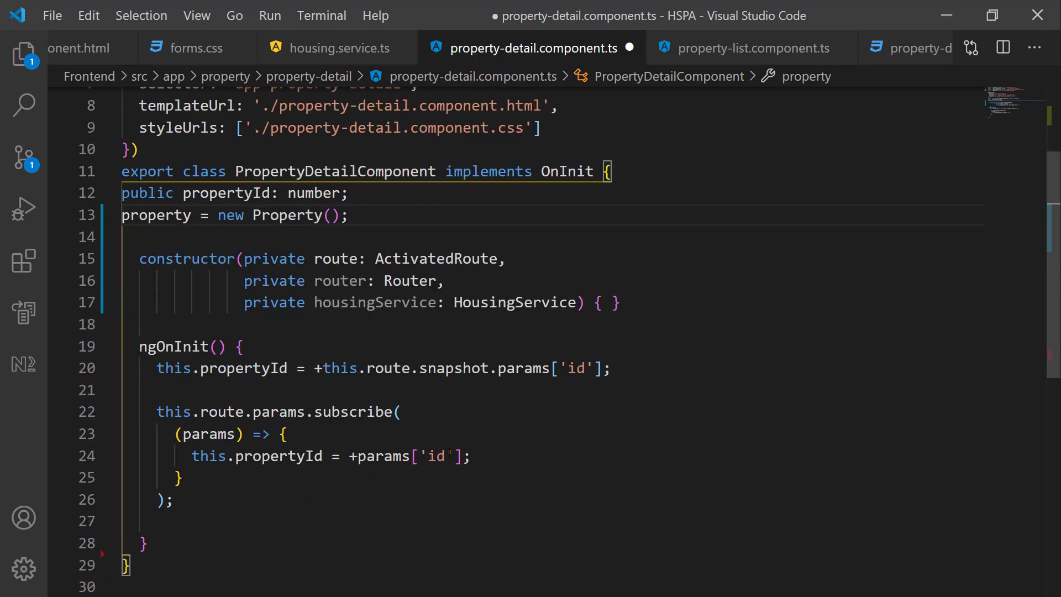
pyautogui.click(491, 456)
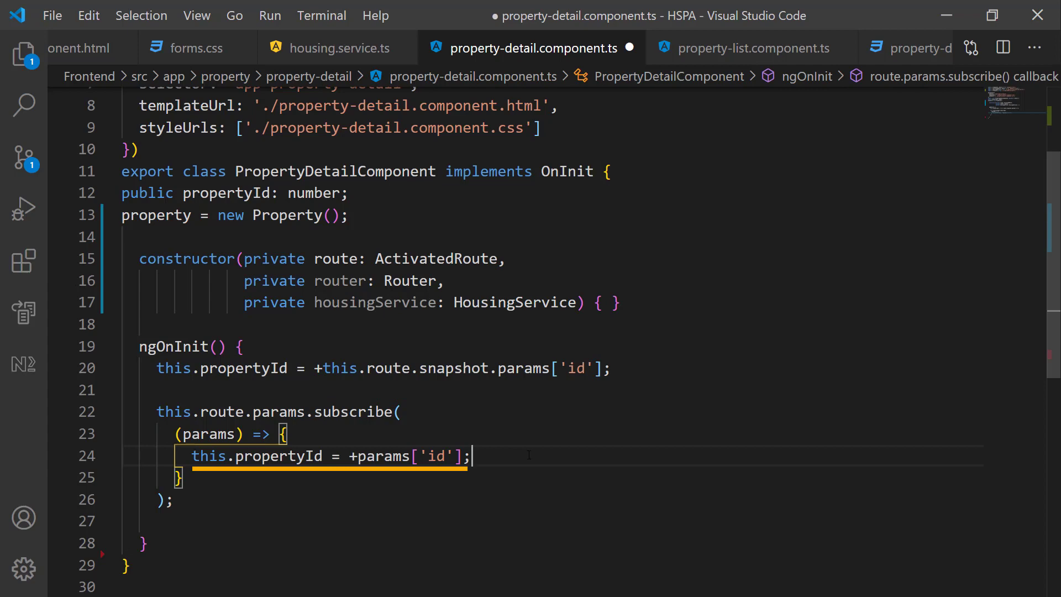
# - Add this.housingService.getProperty(this.propertyId).subscribe( and begin the data callback
pyautogui.press('Return')
pyautogui.write('this.hous')
pyautogui.press('Tab')
pyautogui.write('.')
pyautogui.press('Tab')
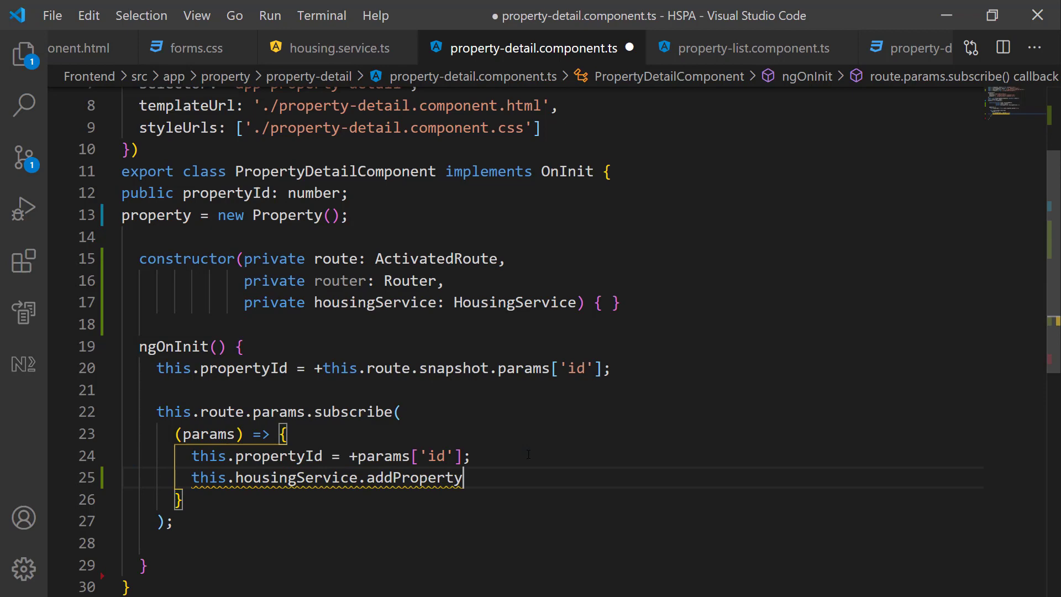
pyautogui.write('(this.prop')
pyautogui.press('Tab')
pyautogui.press('End')
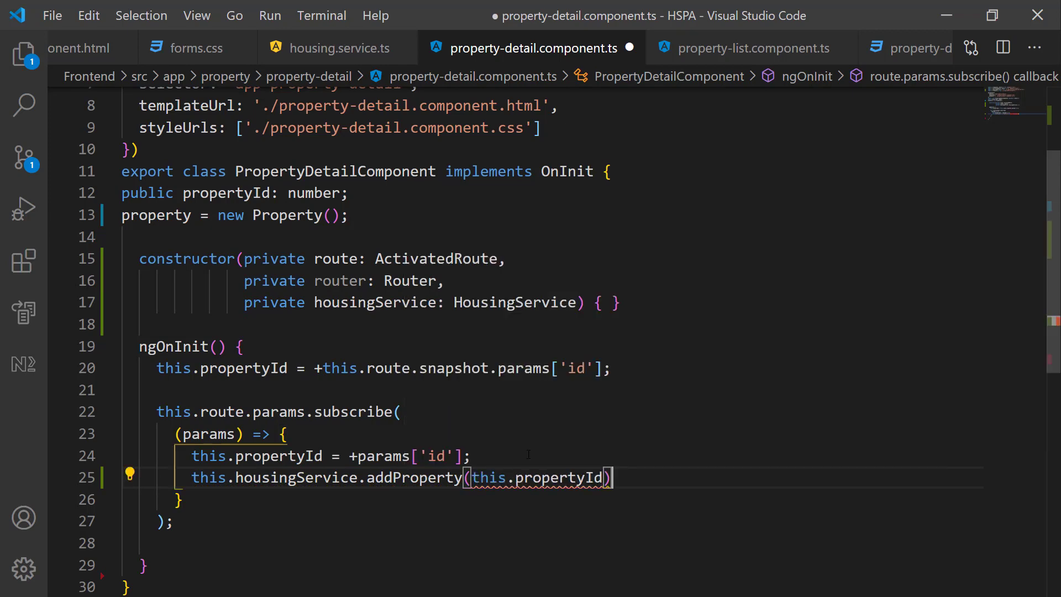
pyautogui.write('.')
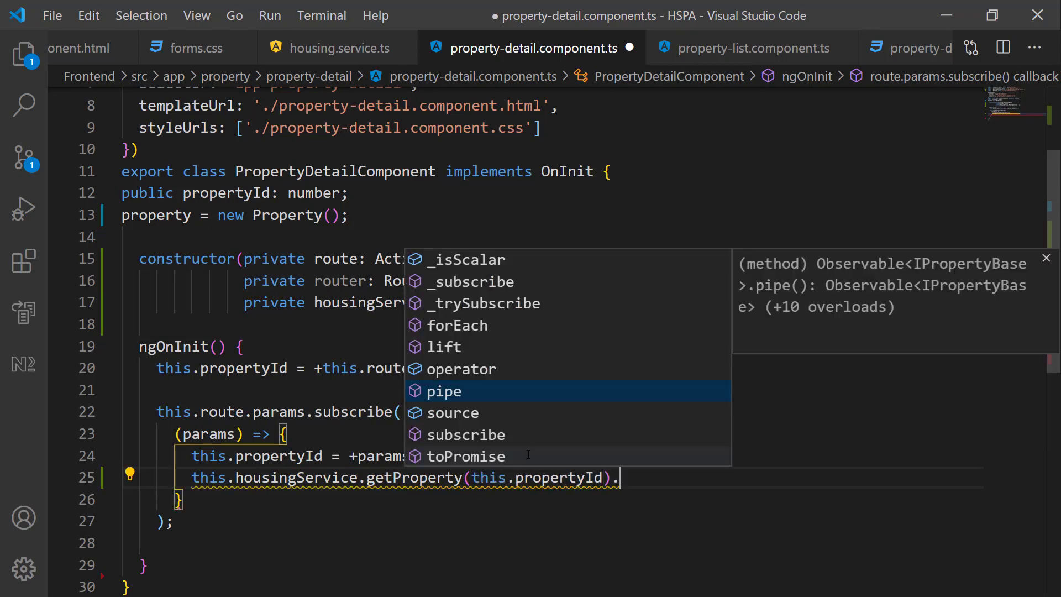
pyautogui.press('Down')
pyautogui.press('Down')
pyautogui.press('Tab')
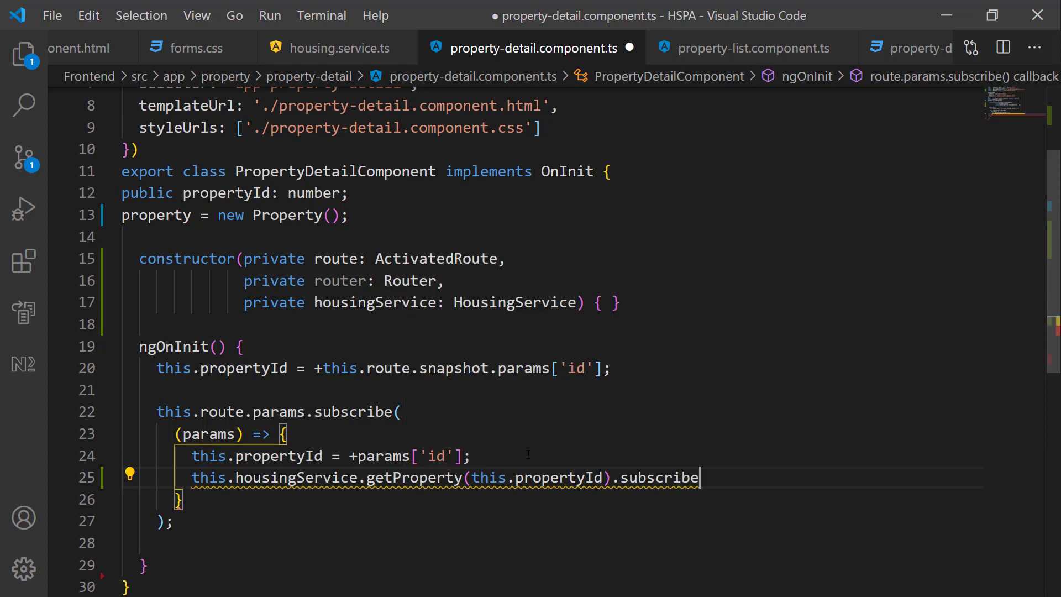
pyautogui.write('(')
pyautogui.press('Return')
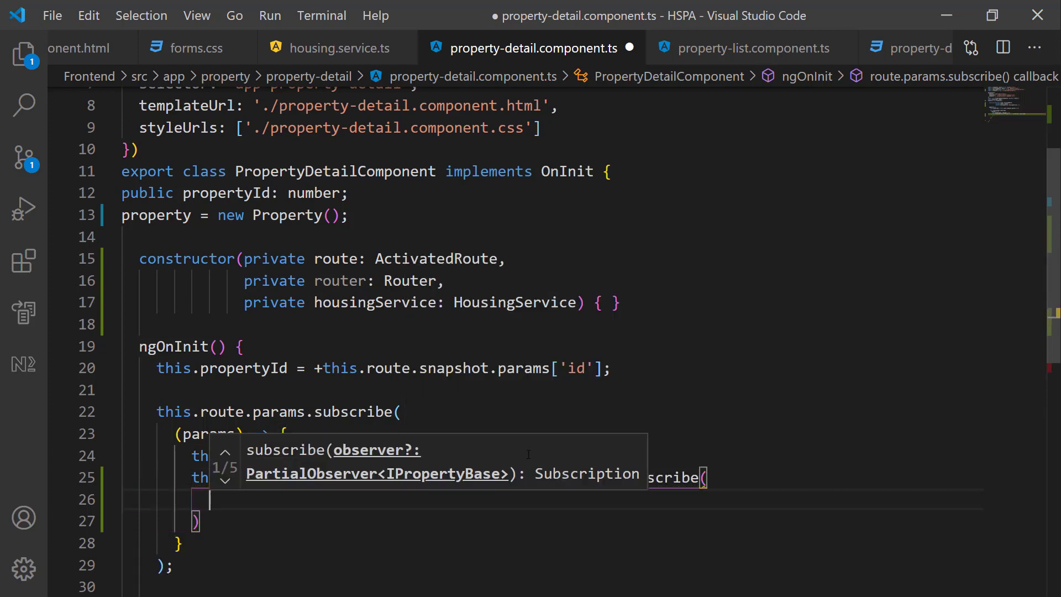
pyautogui.write('data => ')
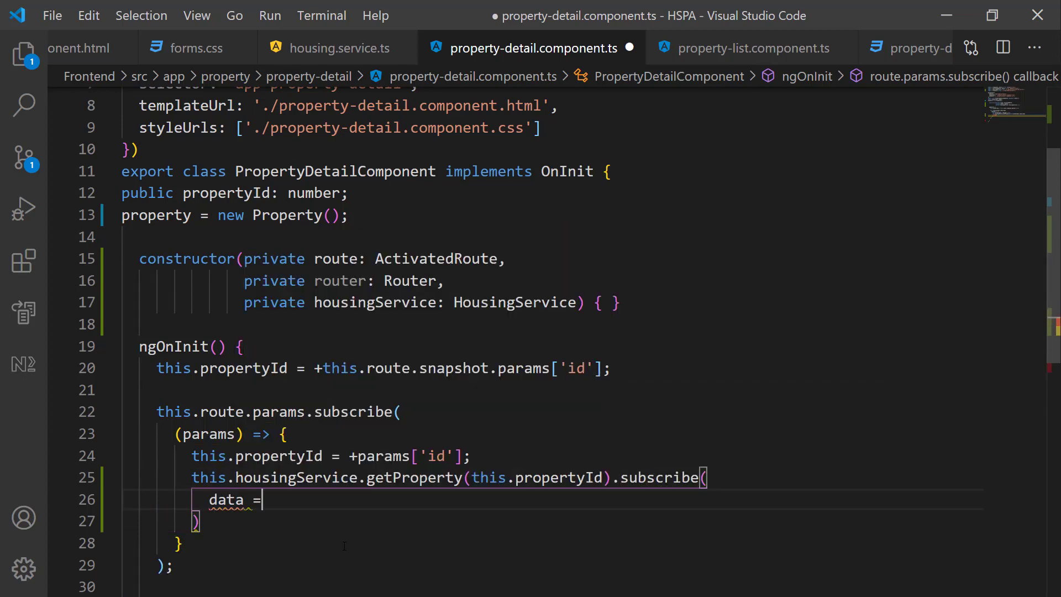
pyautogui.write('{')
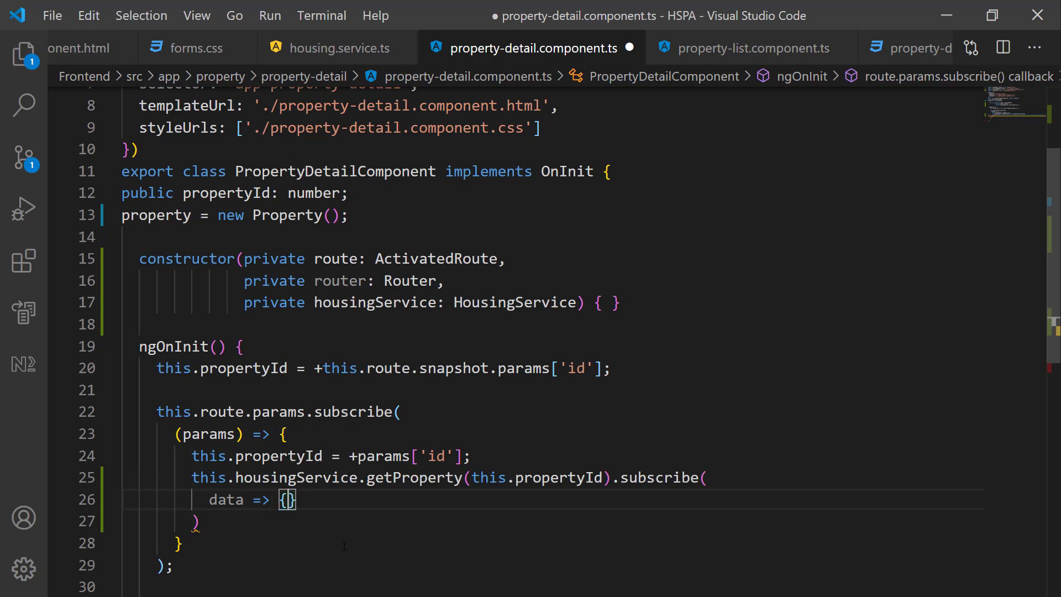
# - Assign this.property.Name = data.Name inside the subscribe callback
pyautogui.press('Return')
pyautogui.write('this.')
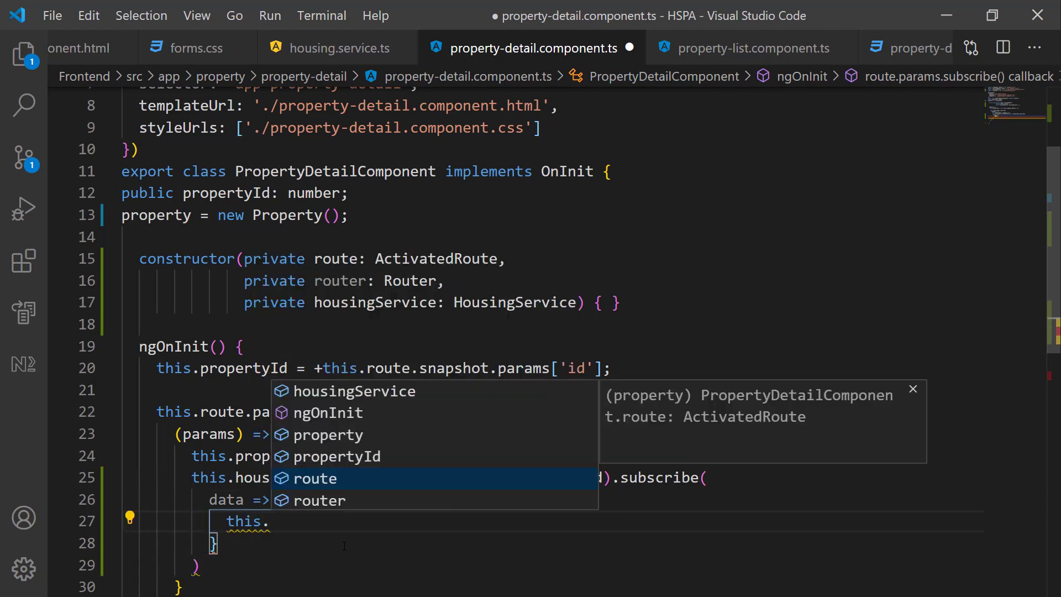
pyautogui.press('Up')
pyautogui.press('Up')
pyautogui.press('Return')
pyautogui.write('.na')
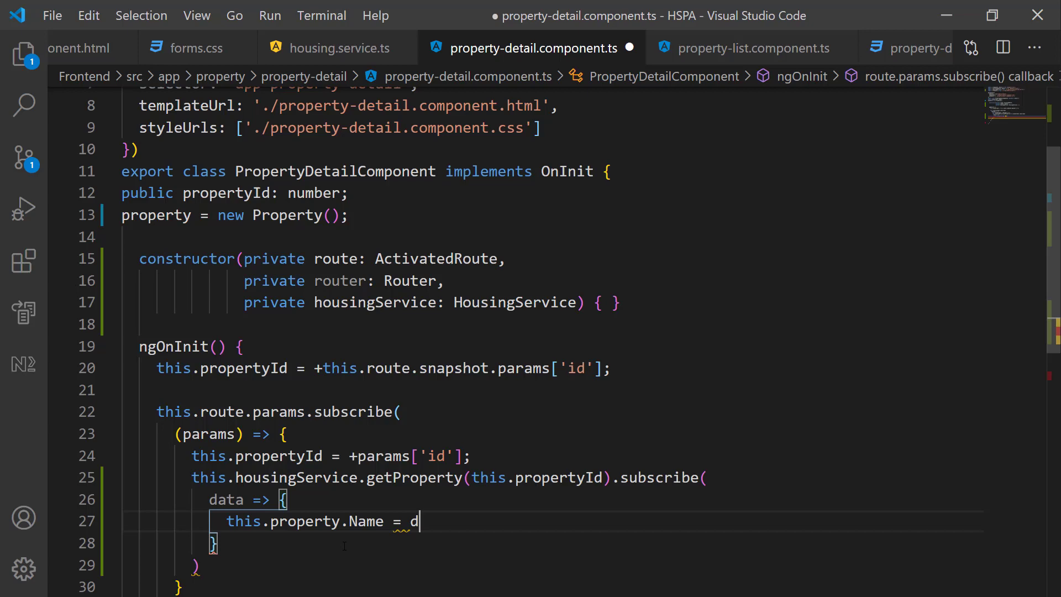
pyautogui.write('ata.Name;')
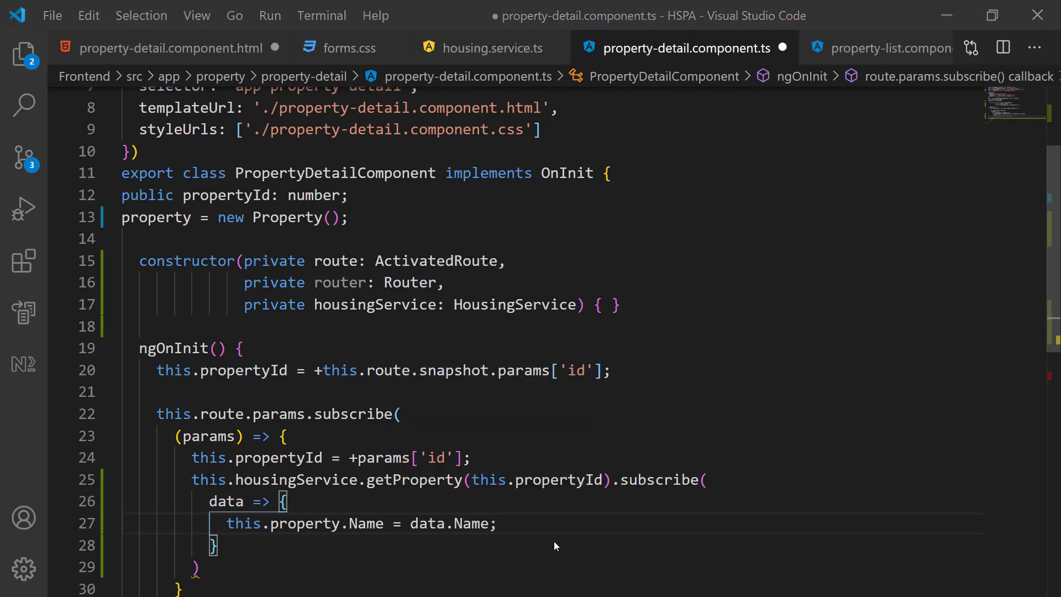
# - Replace the Pearl Green title in property-detail.component.html with {{property.Name}} and save
pyautogui.click(21, 63)
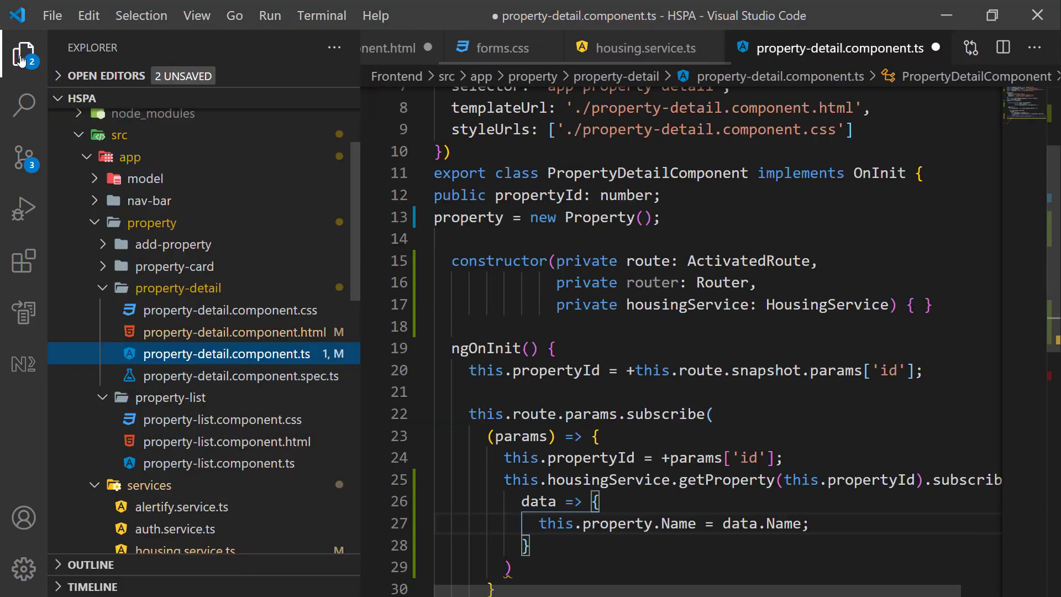
pyautogui.click(224, 340)
pyautogui.hotkey('ctrl', 'b')
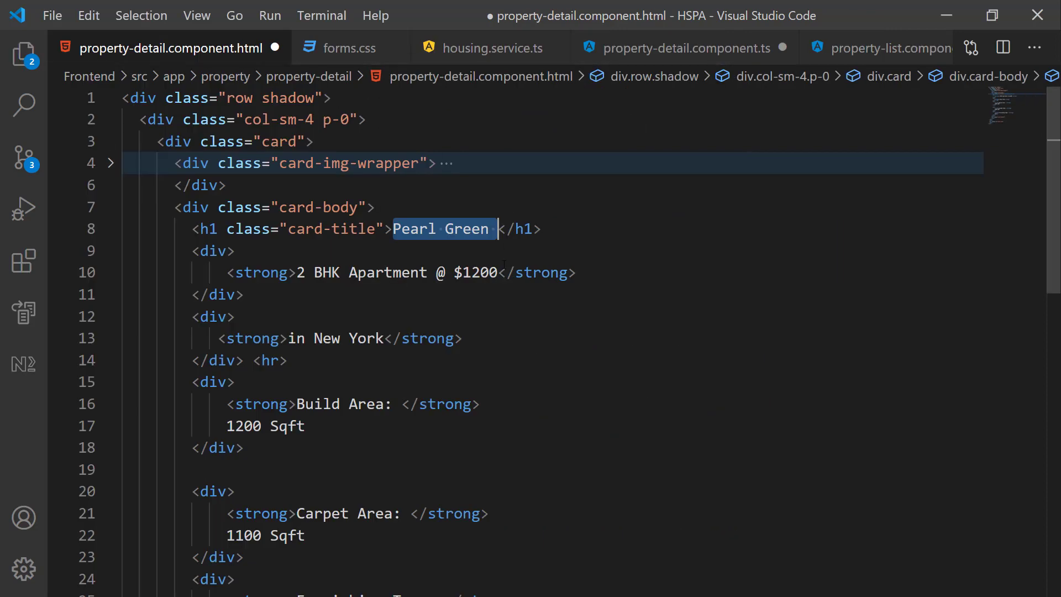
pyautogui.press('Down')
pyautogui.press('Up')
pyautogui.hotkey('ctrl', 'shift', 'Left')
pyautogui.hotkey('ctrl', 'shift', 'Left')
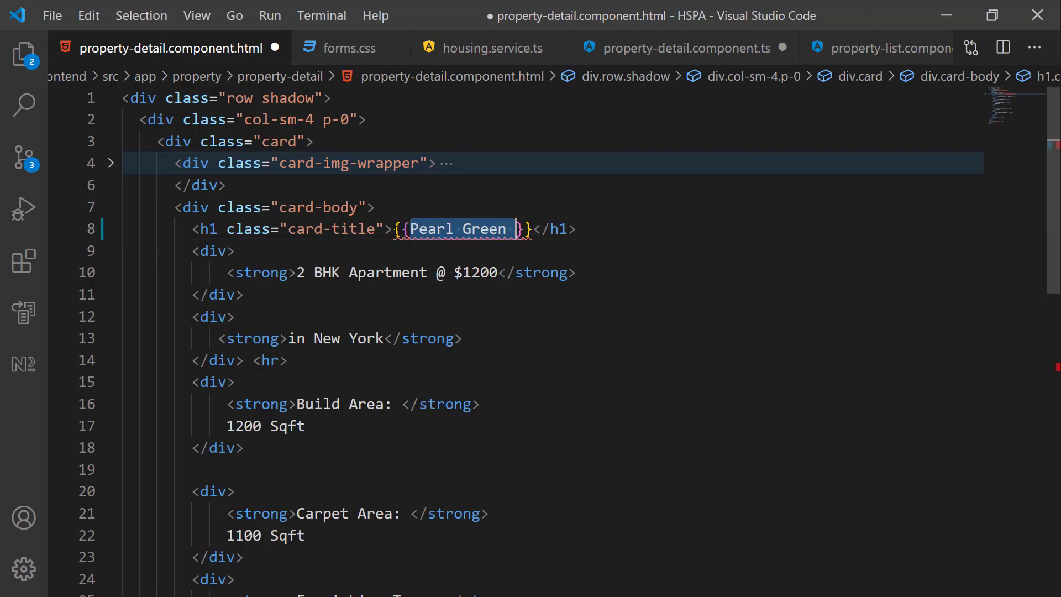
pyautogui.write('{{property.Name')
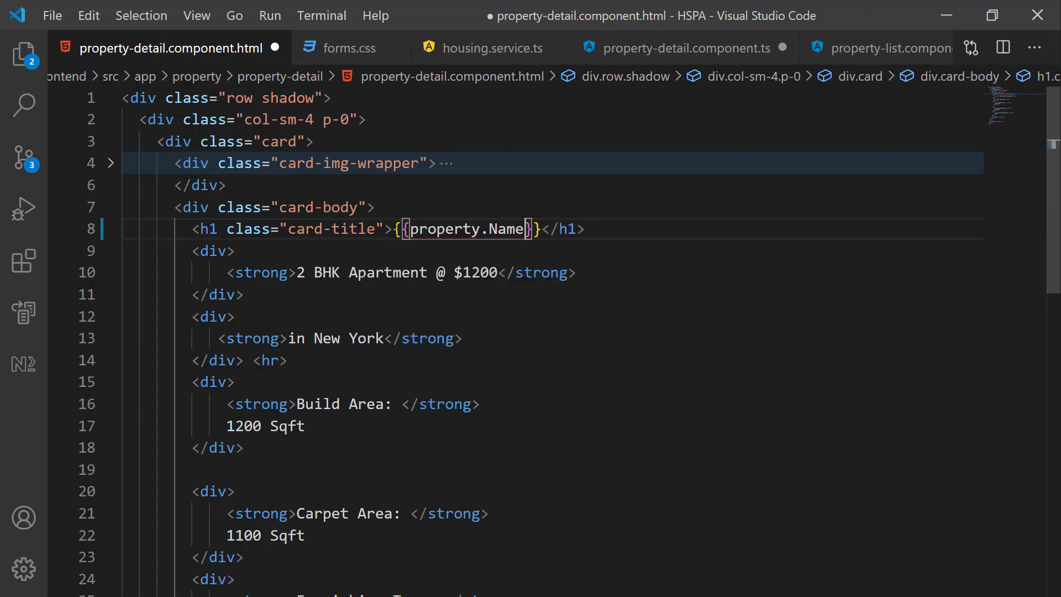
pyautogui.hotkey('ctrl', 's')
pyautogui.hotkey('alt', 'Tab')
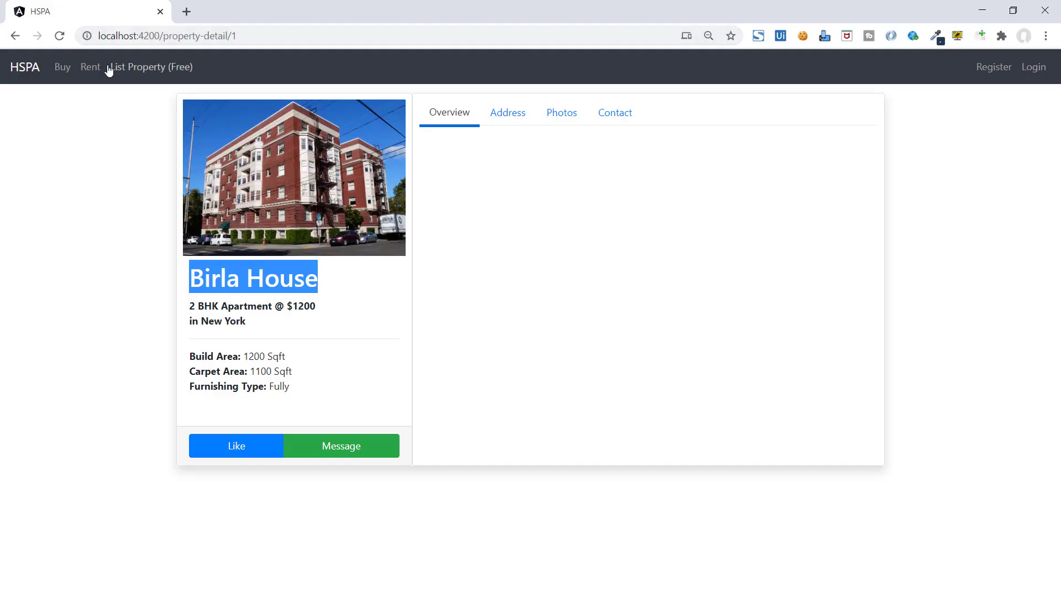
# - Check the detail titles of a rental property and the 4 BHK Duplex (Macro Home)
pyautogui.click(93, 69)
pyautogui.moveTo(293, 181)
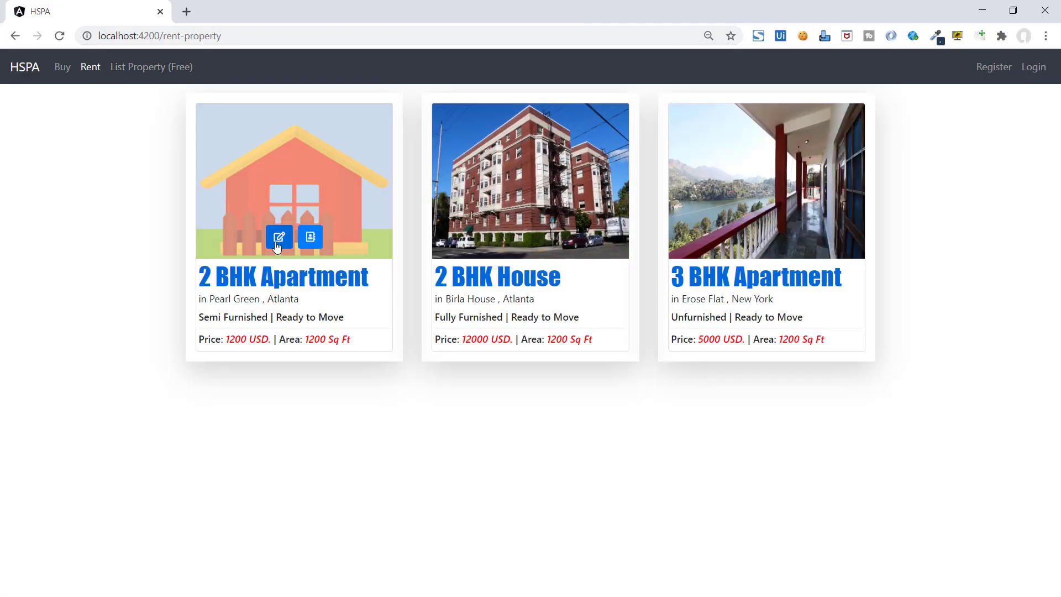
pyautogui.click(278, 245)
pyautogui.click(62, 67)
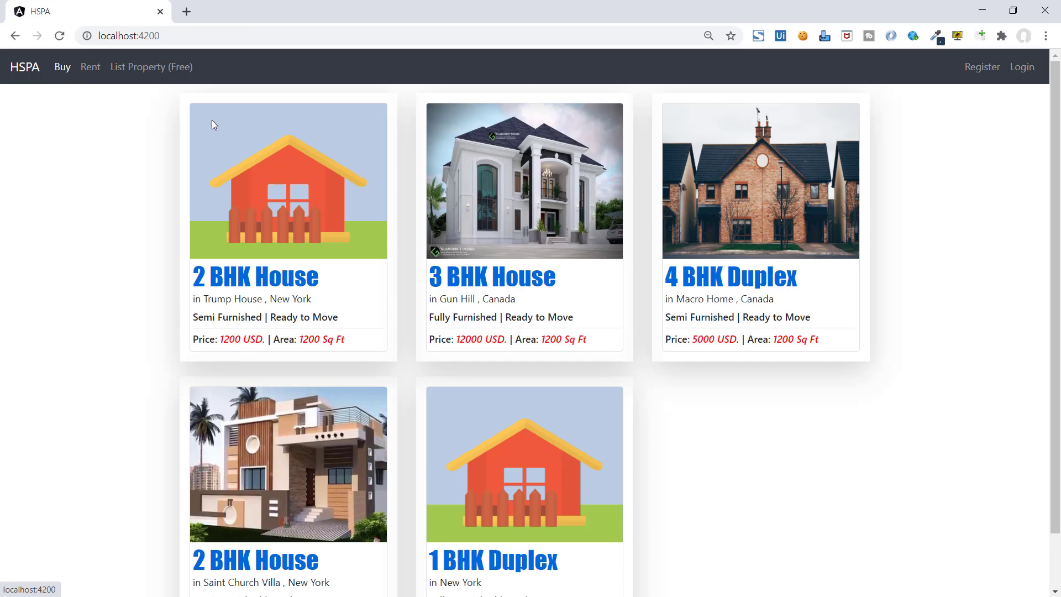
pyautogui.click(746, 244)
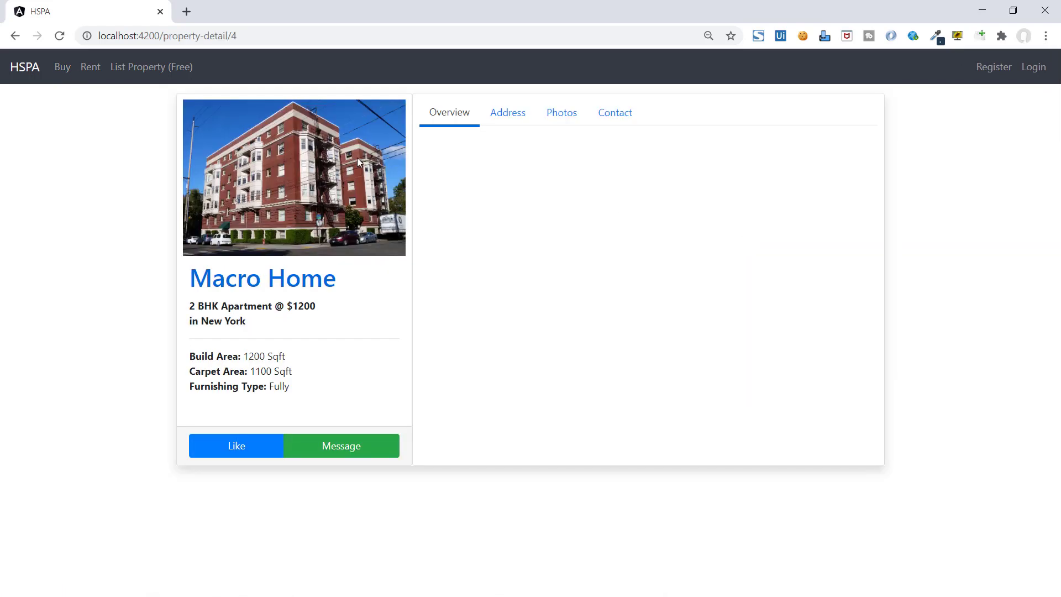
pyautogui.click(15, 36)
pyautogui.click(90, 66)
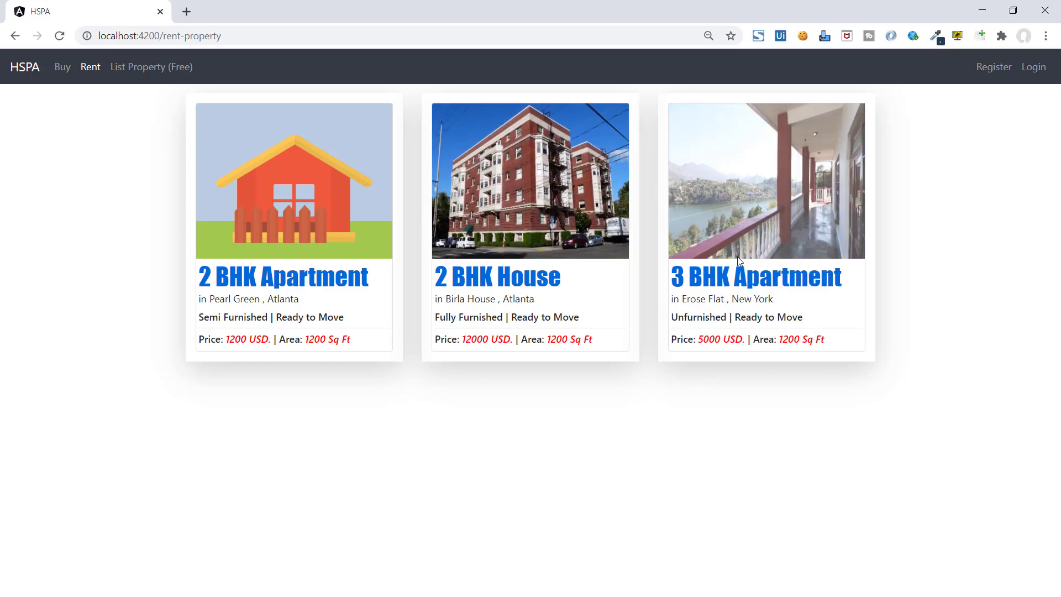
pyautogui.hotkey('alt', 'Tab')
# - Type the callback as (data: Property), set this.property = data, and bind the card fields
pyautogui.click(686, 47)
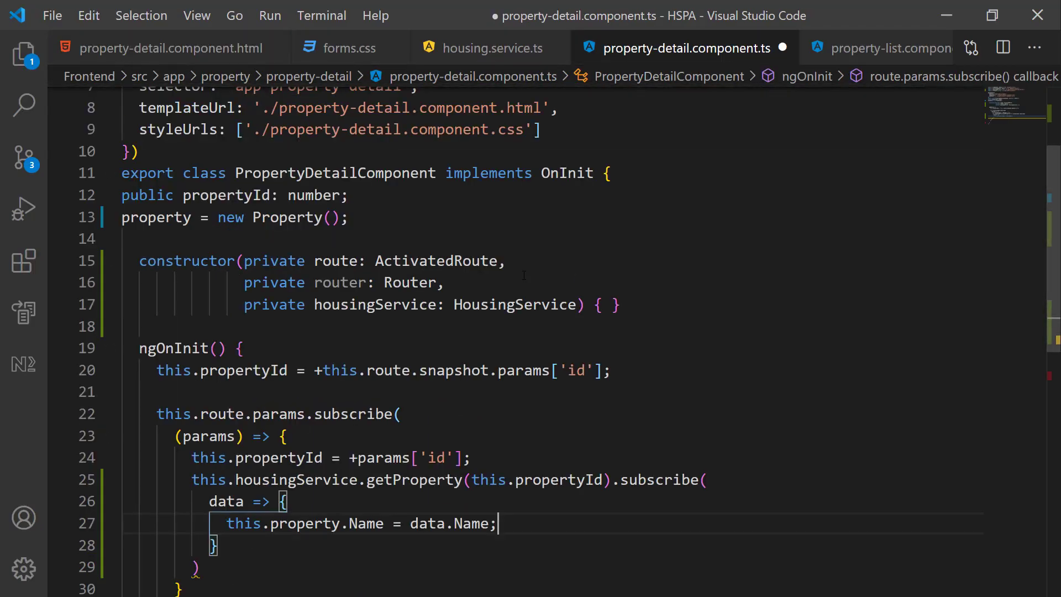
pyautogui.scroll(-3, 531, 333)
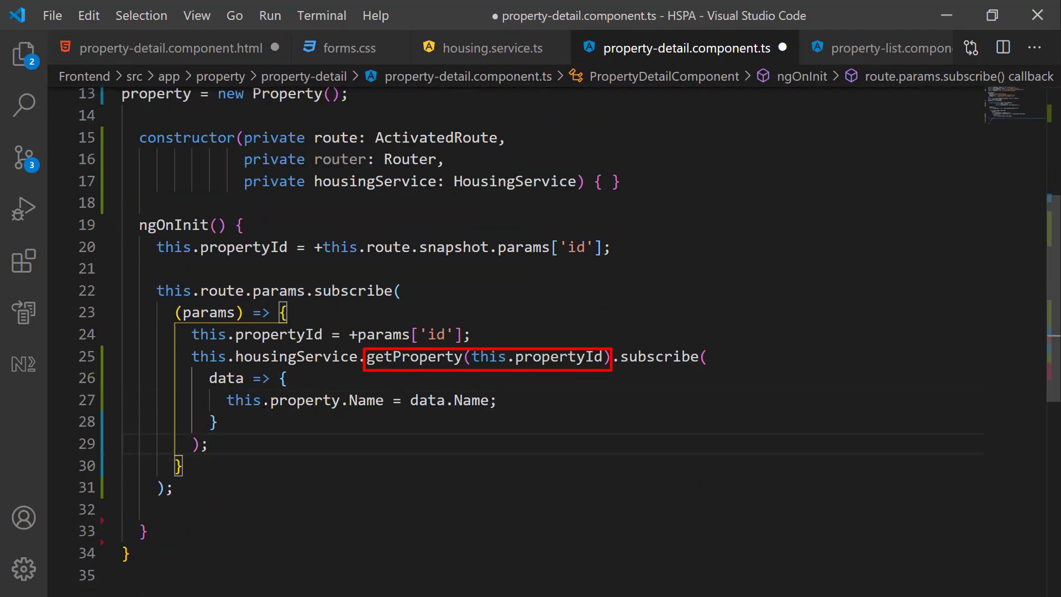
pyautogui.moveTo(497, 400); pyautogui.dragTo(243, 400)
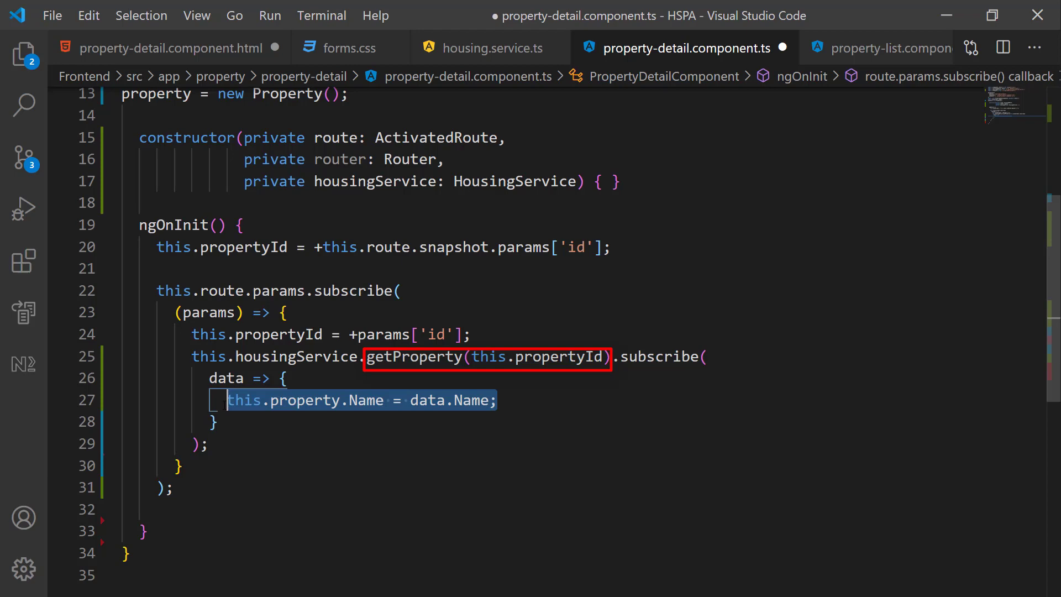
pyautogui.click(210, 378)
pyautogui.write('(')
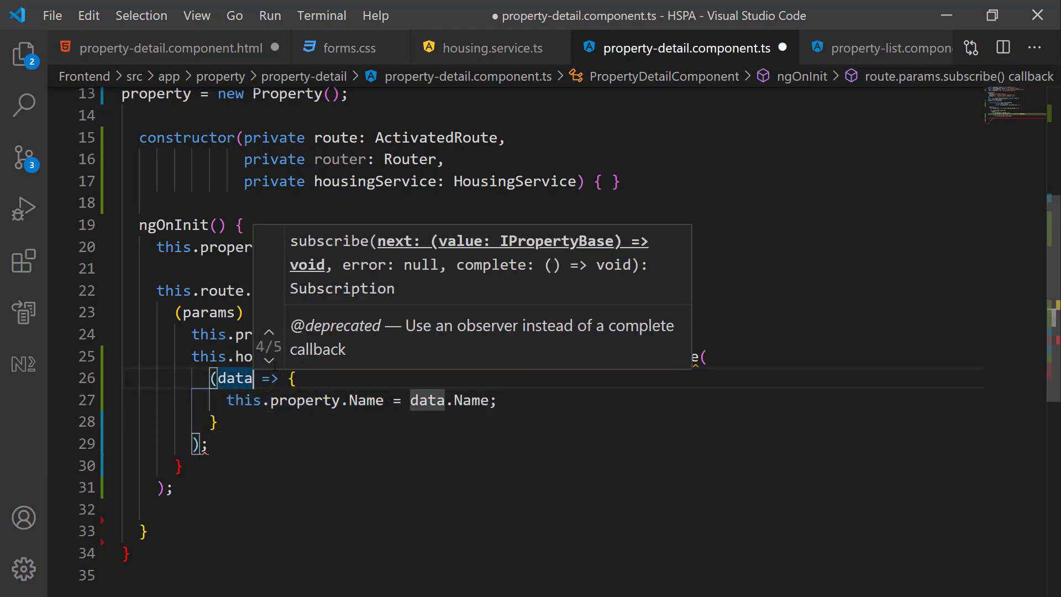
pyautogui.write(')(')
pyautogui.press('Left')
pyautogui.write(': pr')
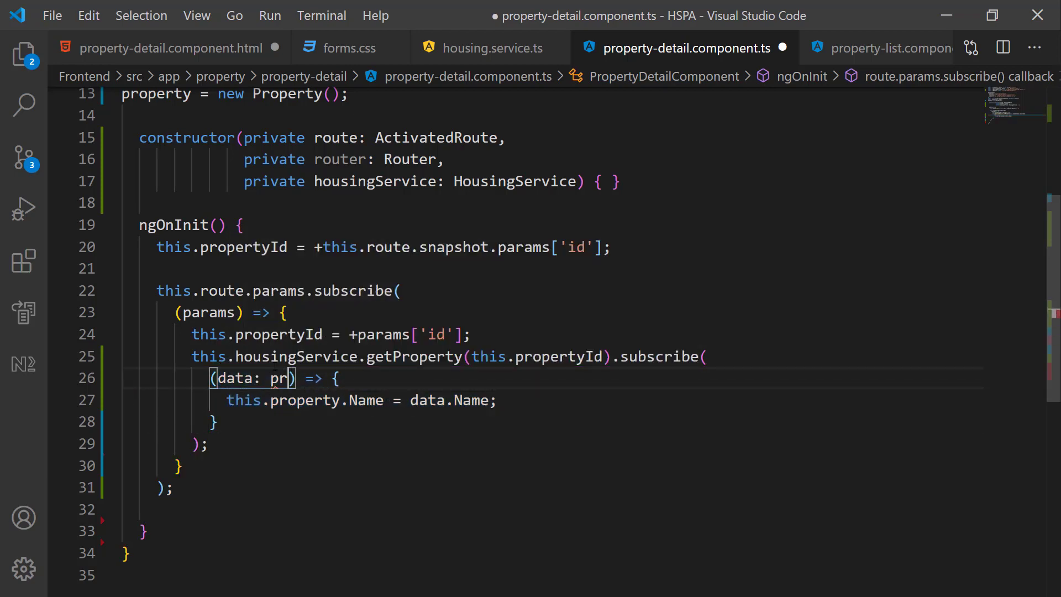
pyautogui.write('op')
pyautogui.press('Tab')
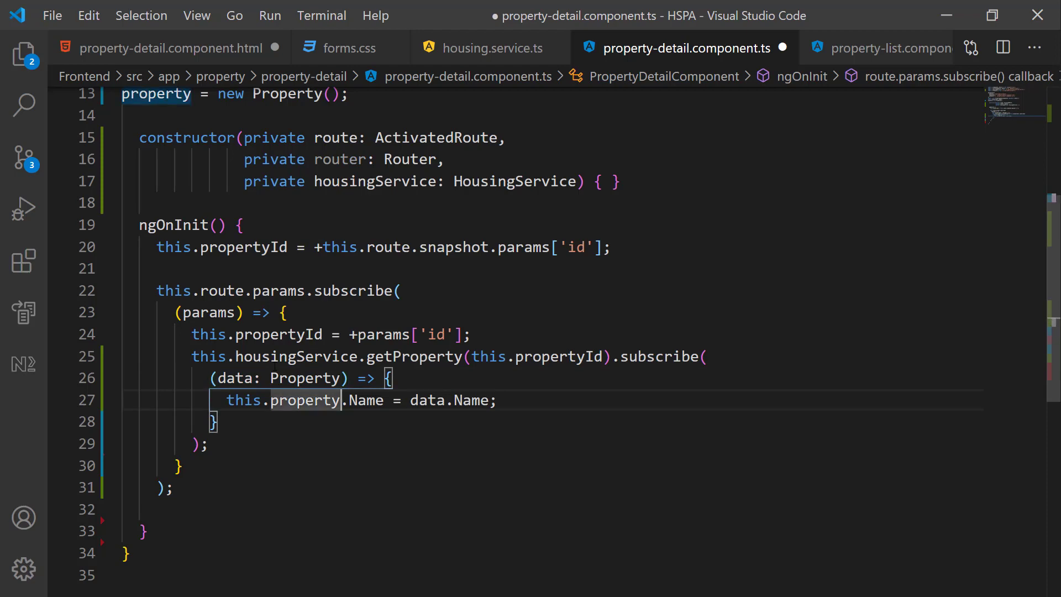
pyautogui.press('Delete')
pyautogui.press('Delete')
pyautogui.press('Delete')
pyautogui.press('Right')
pyautogui.press('Delete')
pyautogui.press('Delete')
pyautogui.press('Delete')
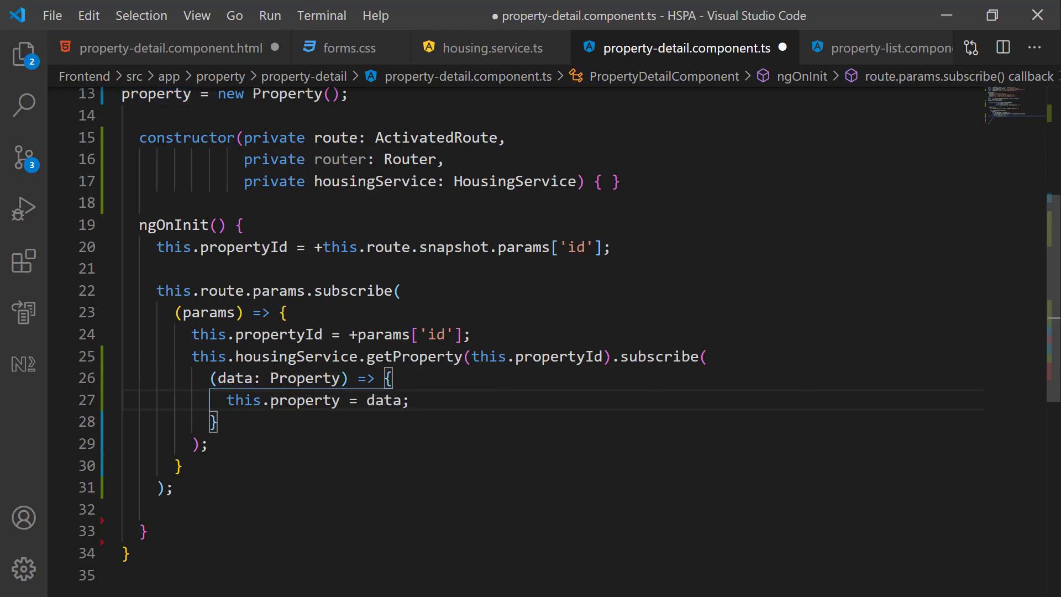
pyautogui.hotkey('ctrl', 's')
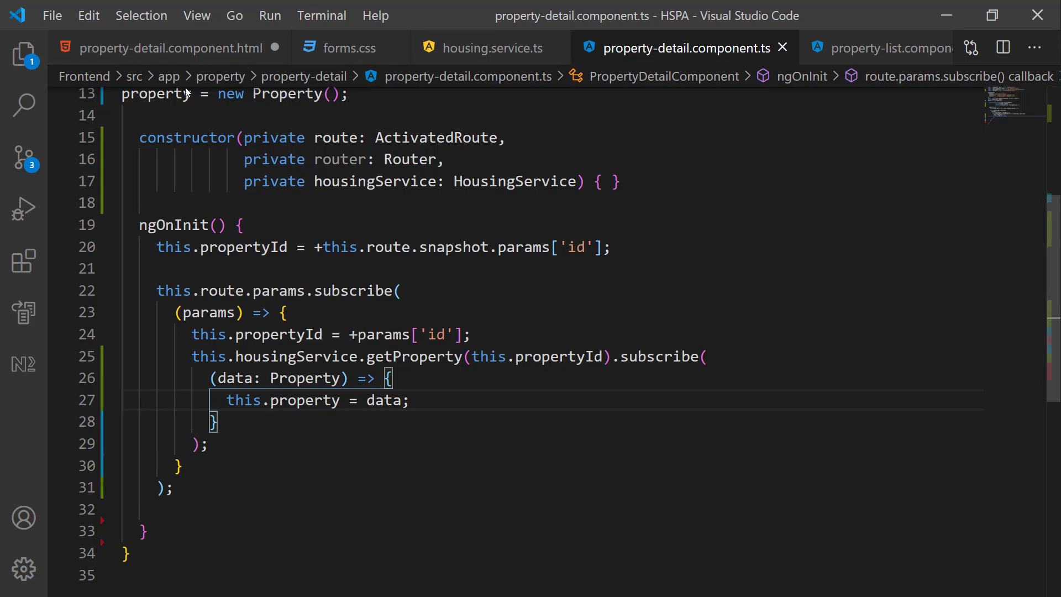
pyautogui.click(158, 50)
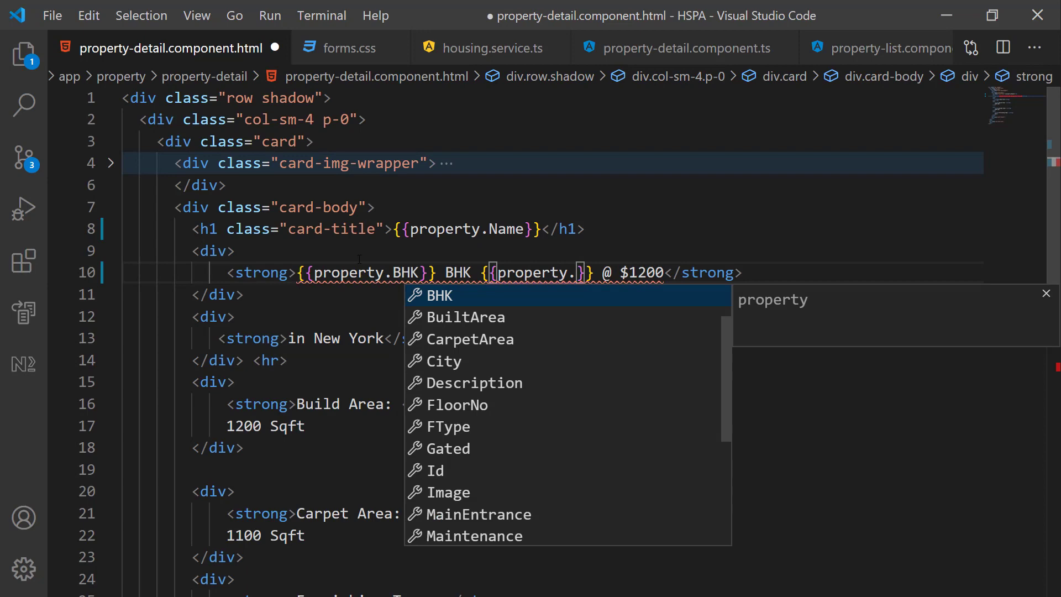
pyautogui.write('{{property.')
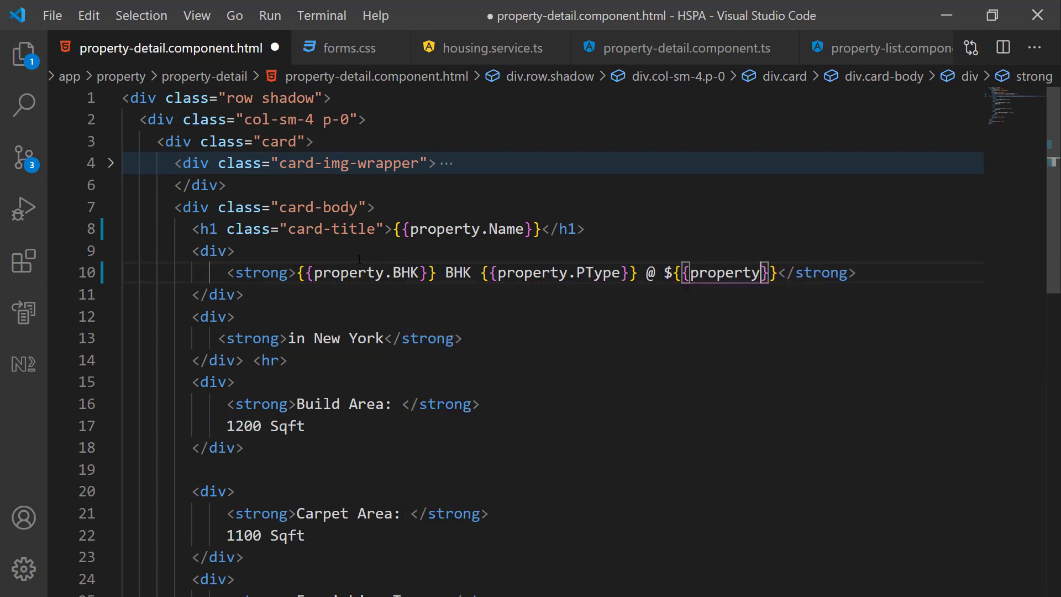
pyautogui.write('Price')
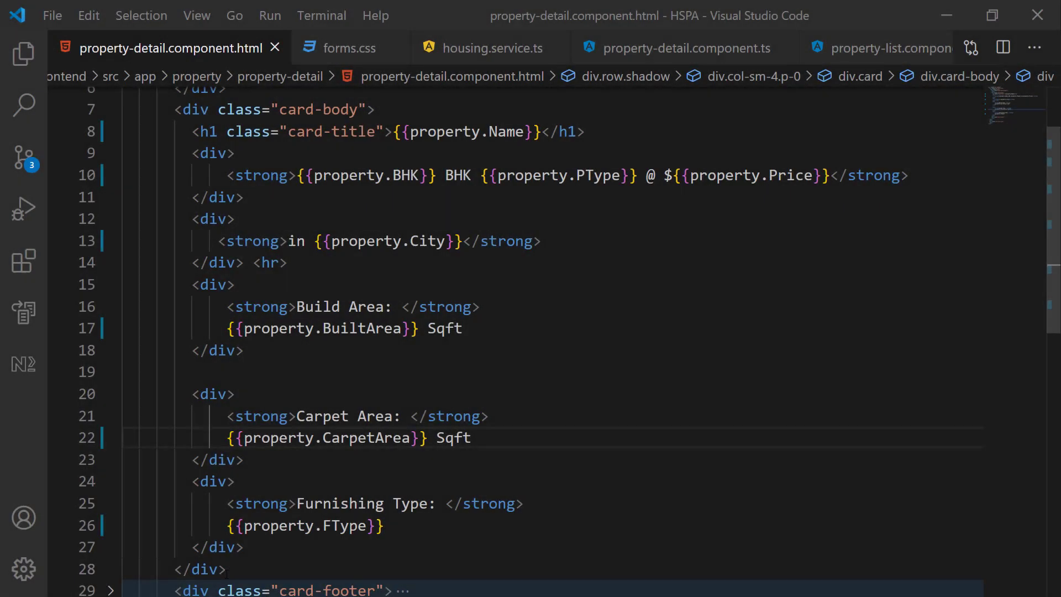
pyautogui.hotkey('shift', 'Up')
pyautogui.hotkey('shift', 'Up')
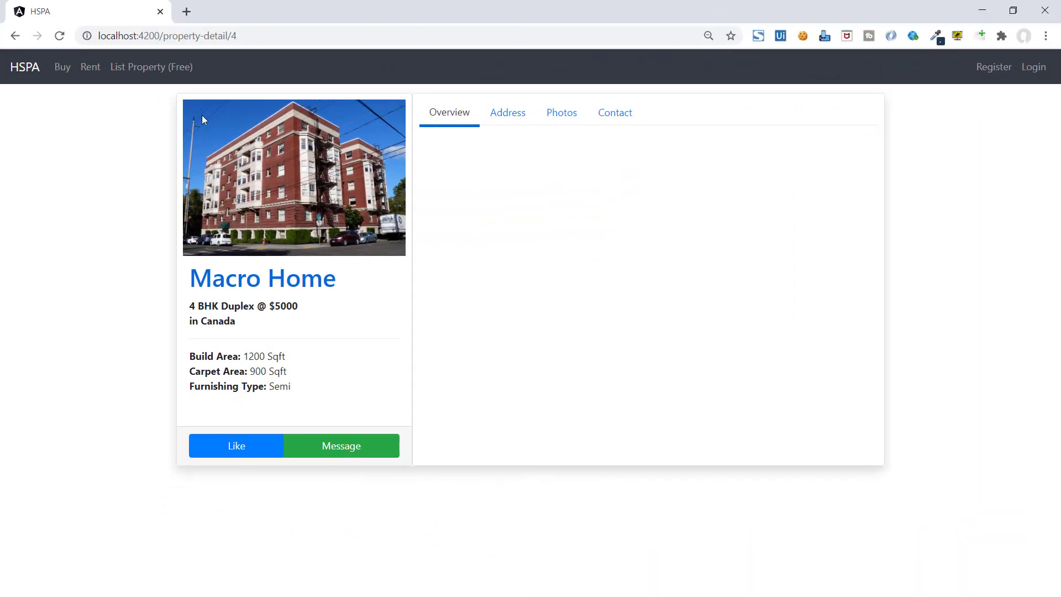
# - Open the rental listings and view the Erose Flat details page
pyautogui.click(90, 67)
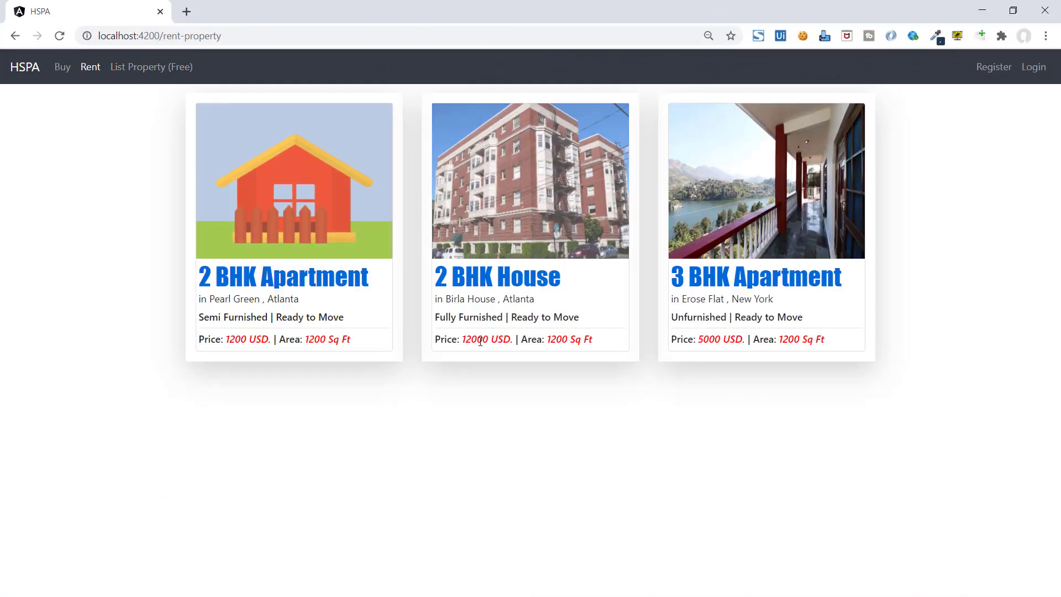
pyautogui.moveTo(767, 181)
pyautogui.click(751, 240)
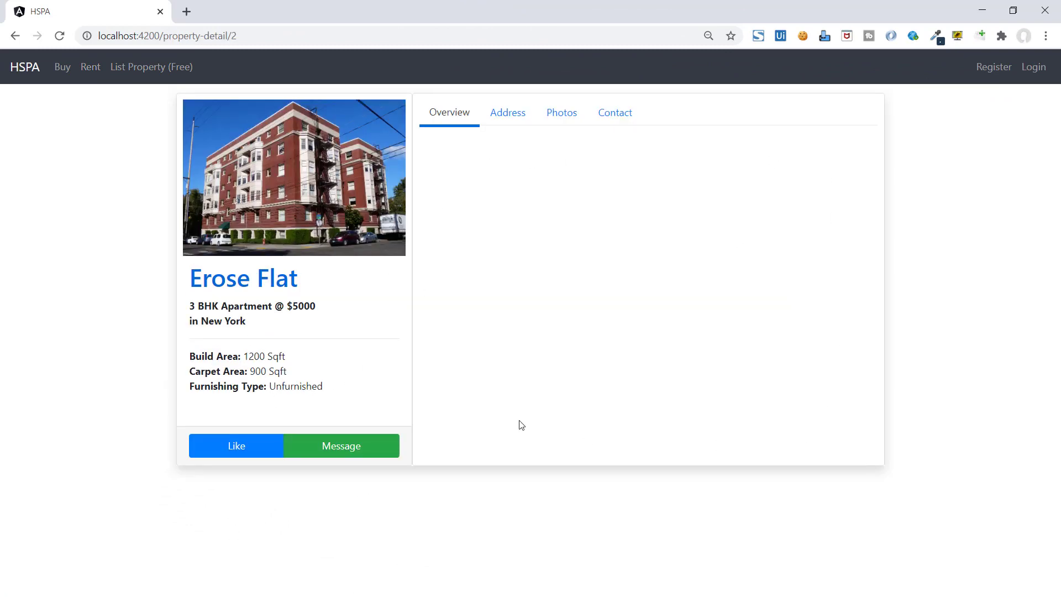
pyautogui.hotkey('alt', 'Tab')
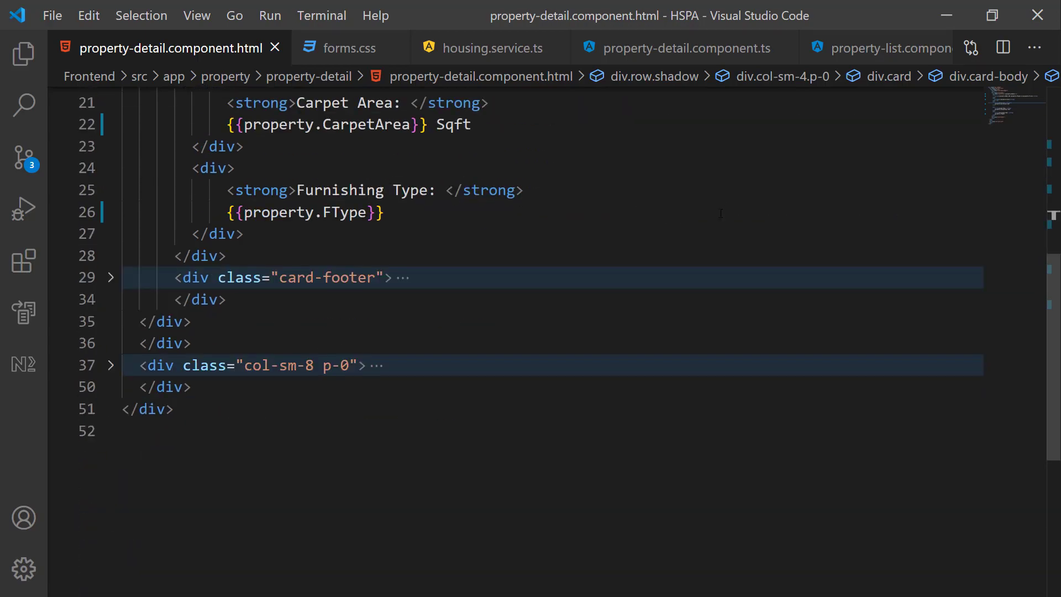
pyautogui.scroll(5, 531, 248)
pyautogui.click(111, 208)
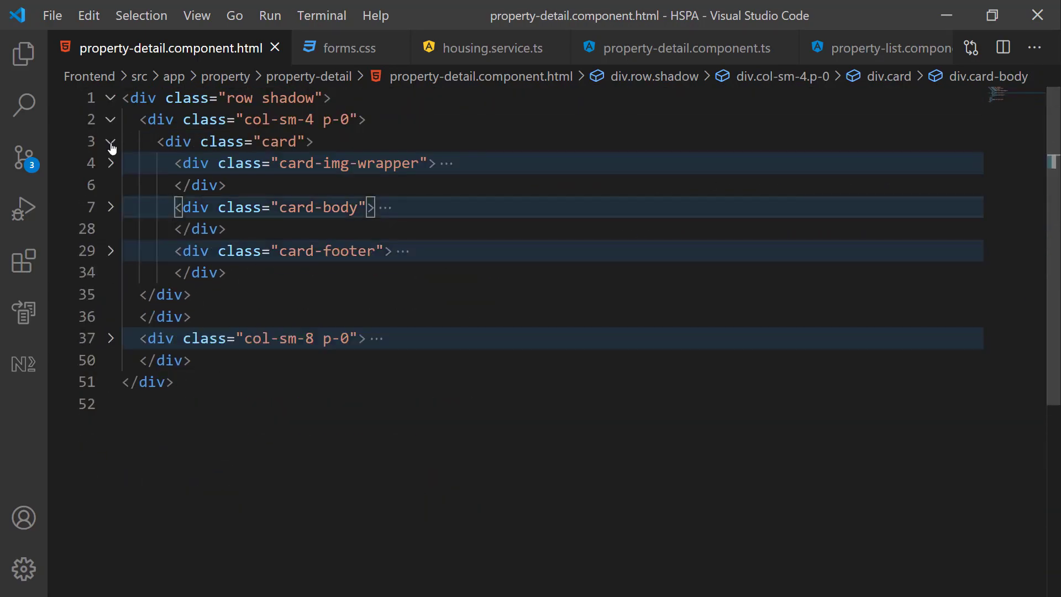
pyautogui.click(110, 142)
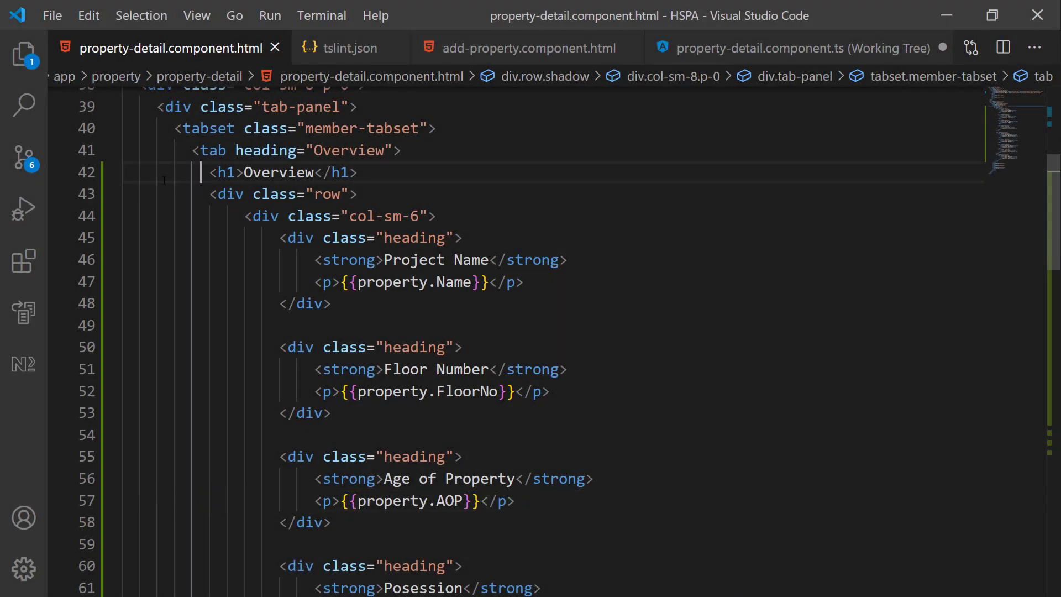
pyautogui.click(111, 216)
pyautogui.click(110, 282)
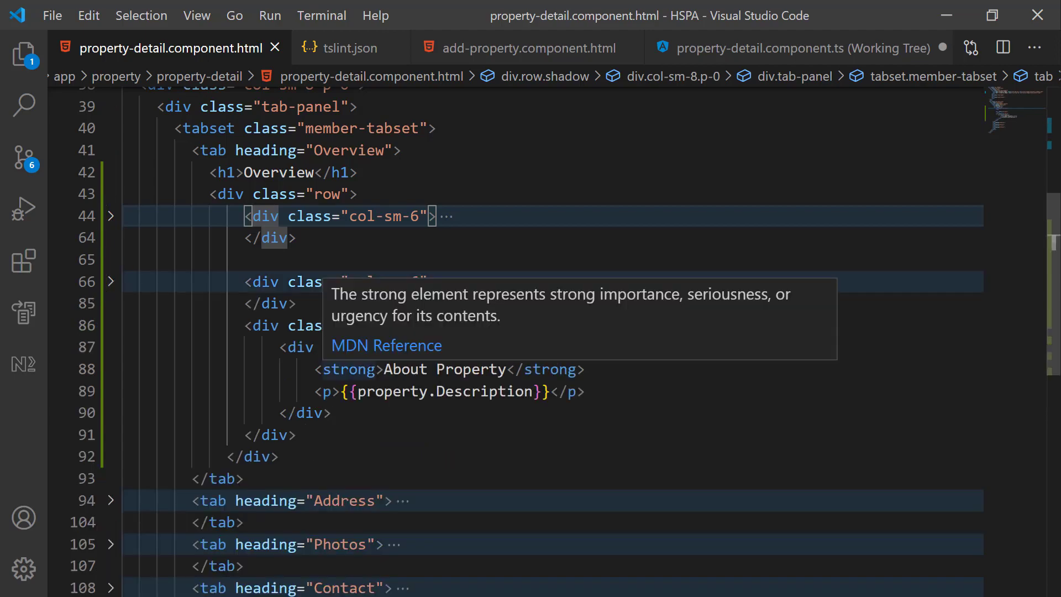
pyautogui.click(110, 216)
pyautogui.click(111, 217)
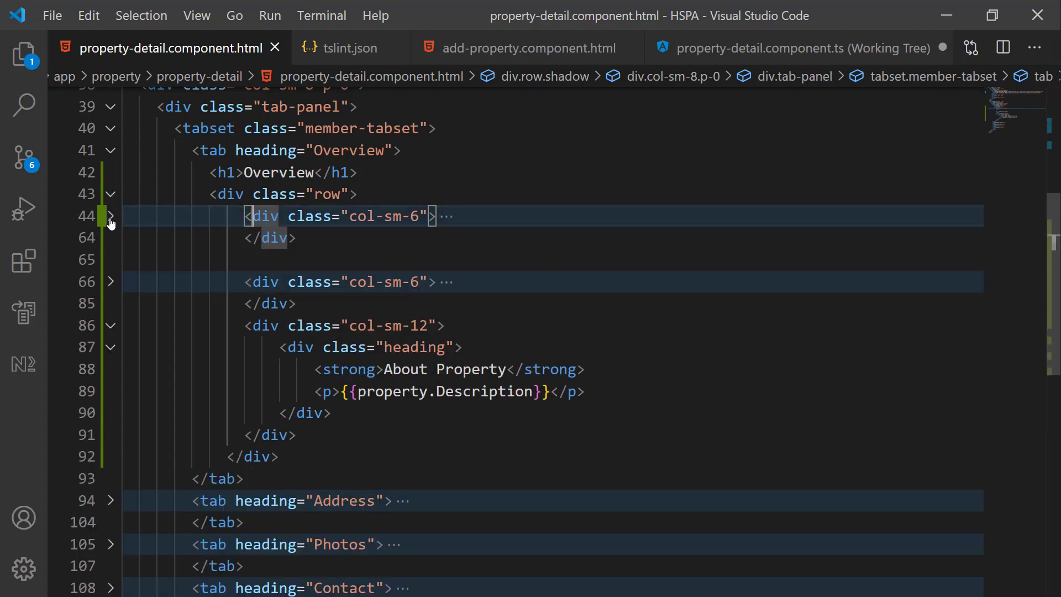
pyautogui.click(111, 215)
pyautogui.scroll(-5, 531, 332)
pyautogui.click(111, 448)
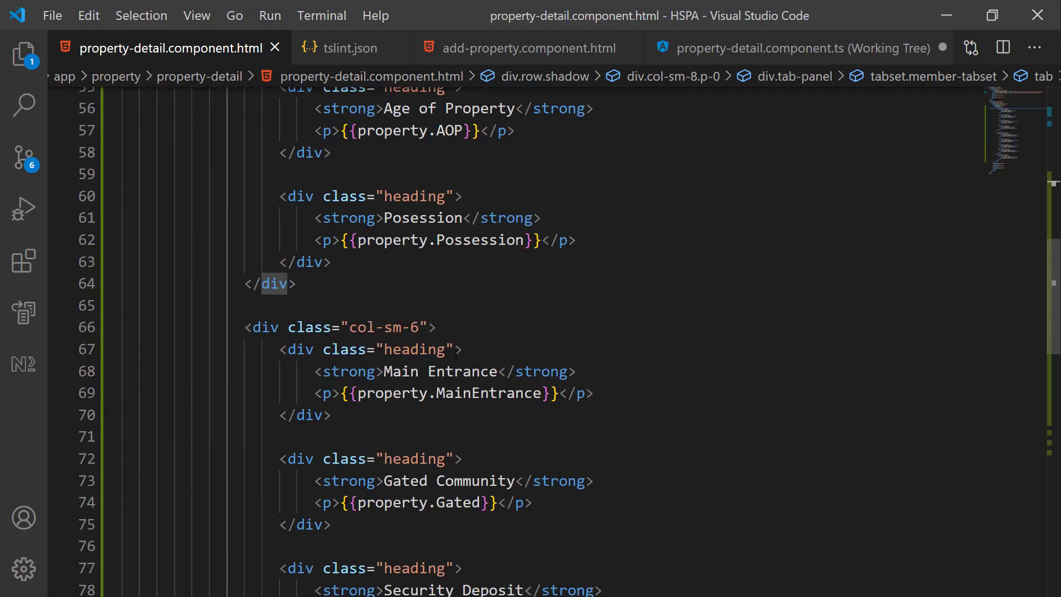
pyautogui.scroll(-5, 531, 332)
pyautogui.moveTo(282, 464); pyautogui.dragTo(123, 269)
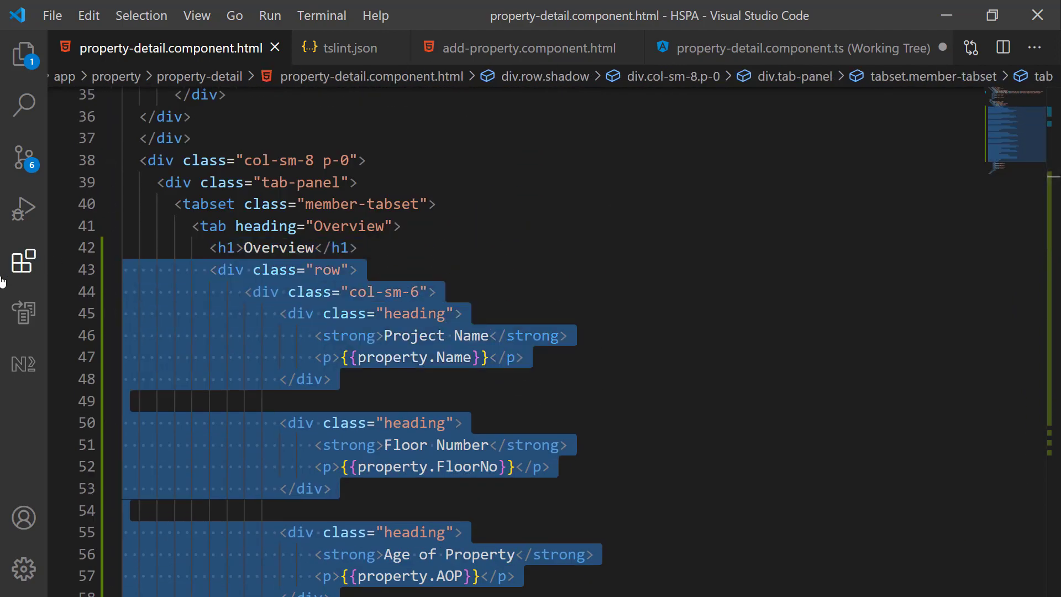
pyautogui.hotkey('ctrl', '-')
pyautogui.hotkey('ctrl', '-')
pyautogui.hotkey('ctrl', '-')
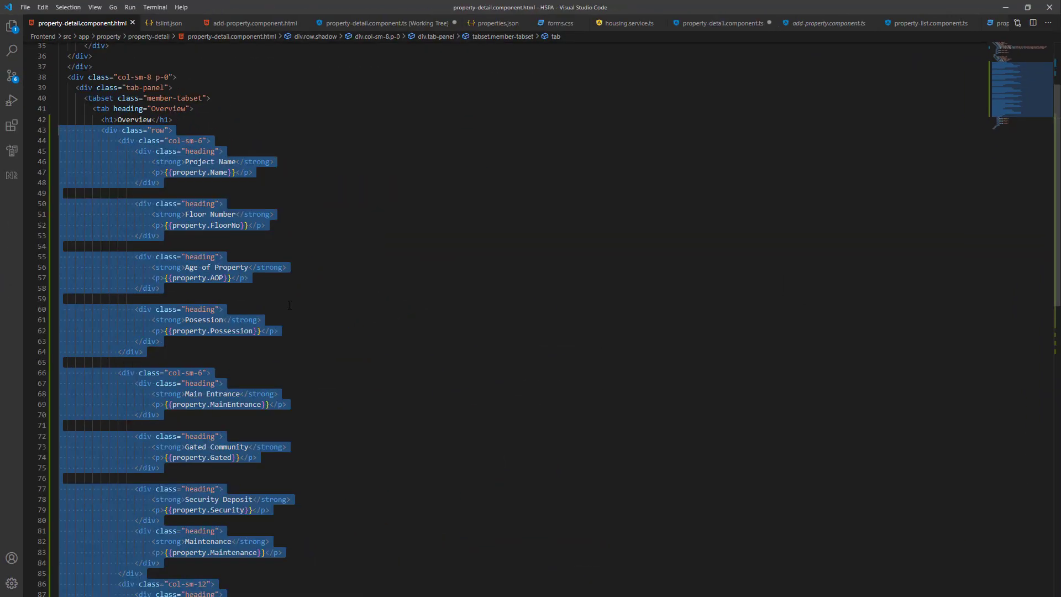
pyautogui.hotkey('ctrl', '-')
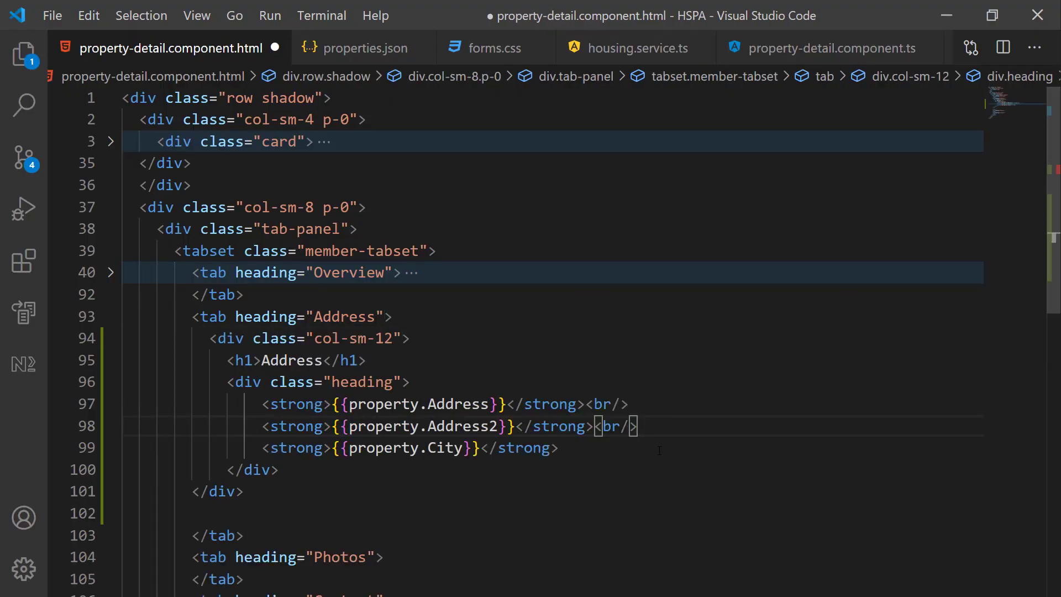
pyautogui.scroll(-3, 502, 282)
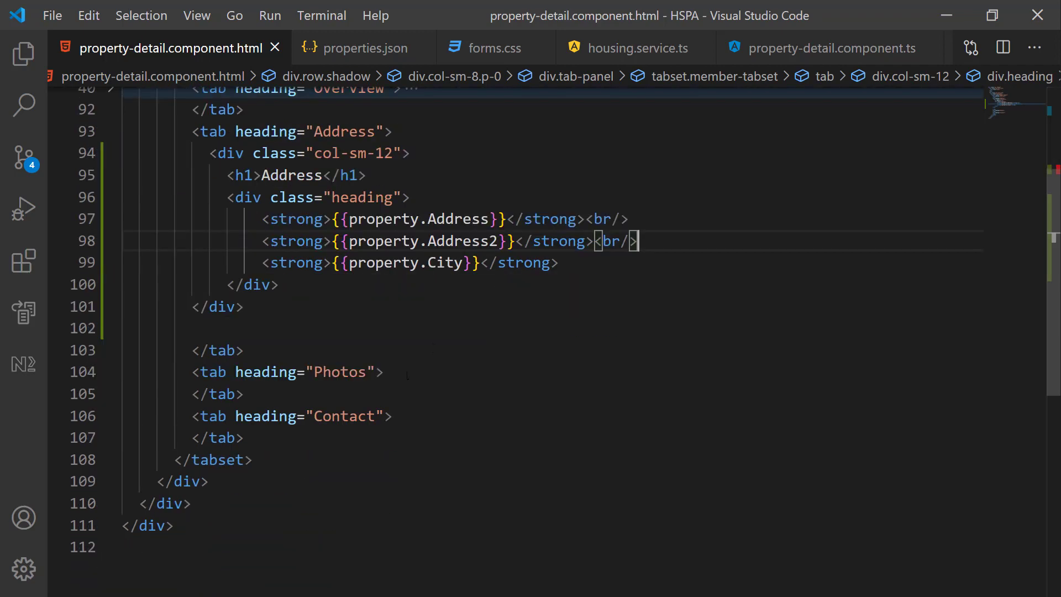
# - Start a new line inside the Contact tab for the registered-users-only note
pyautogui.click(417, 412)
pyautogui.press('Return')
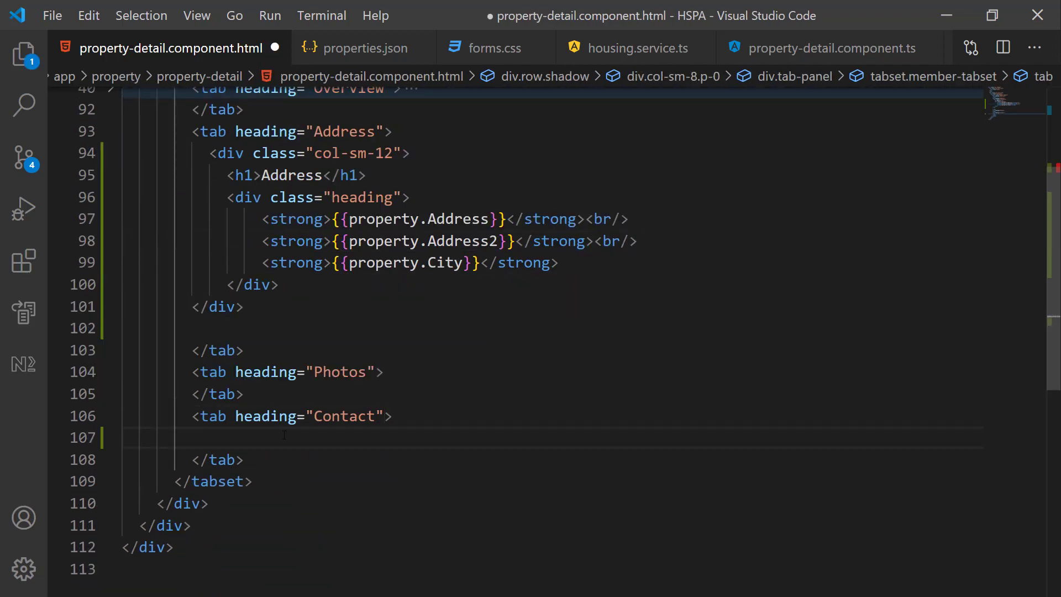
pyautogui.write('This should be restric')
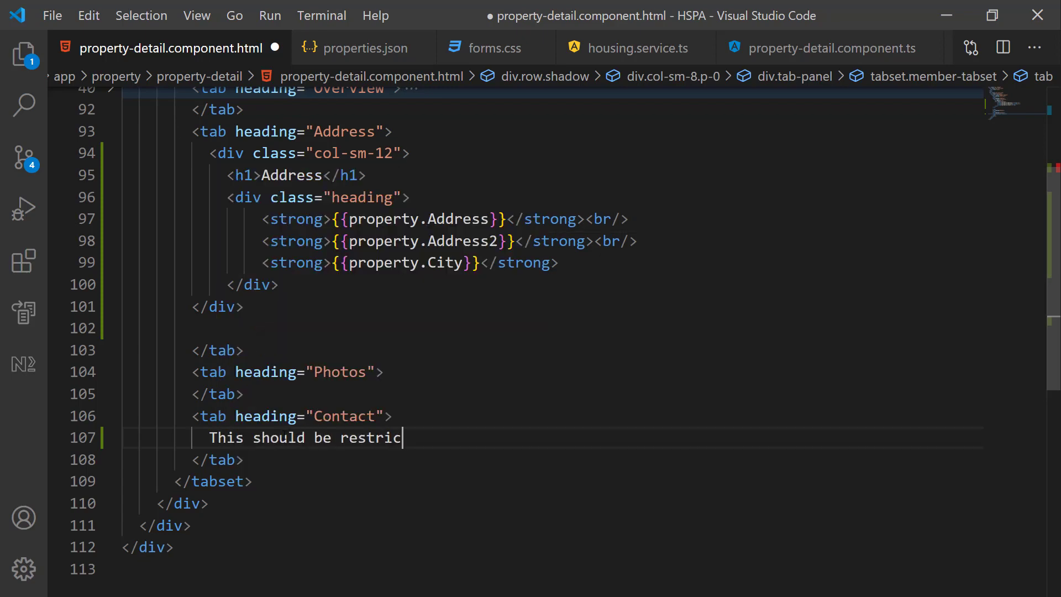
pyautogui.write('ted area and onl')
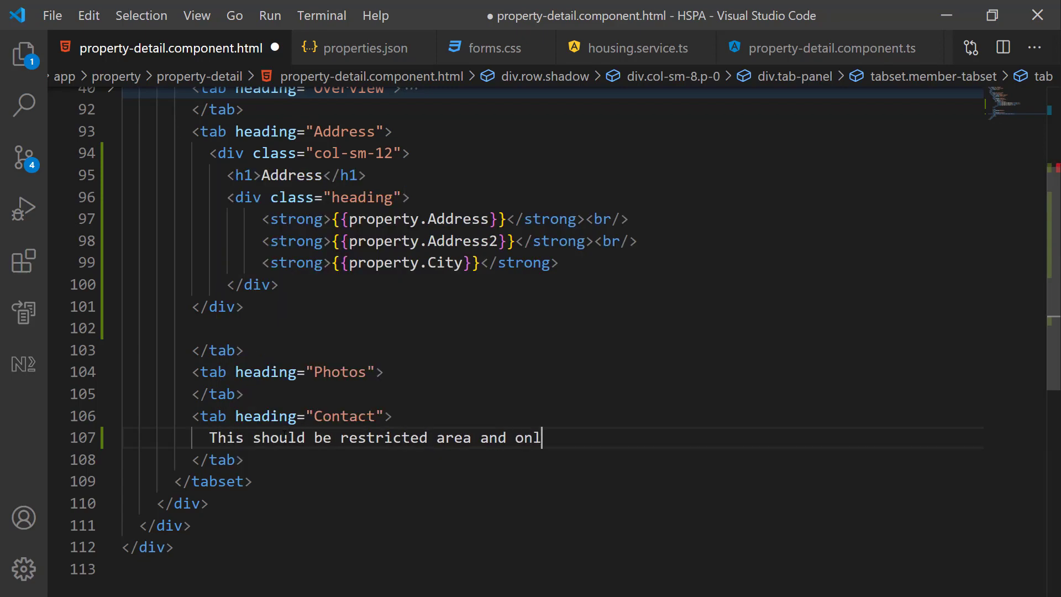
pyautogui.write('y registered user should be a')
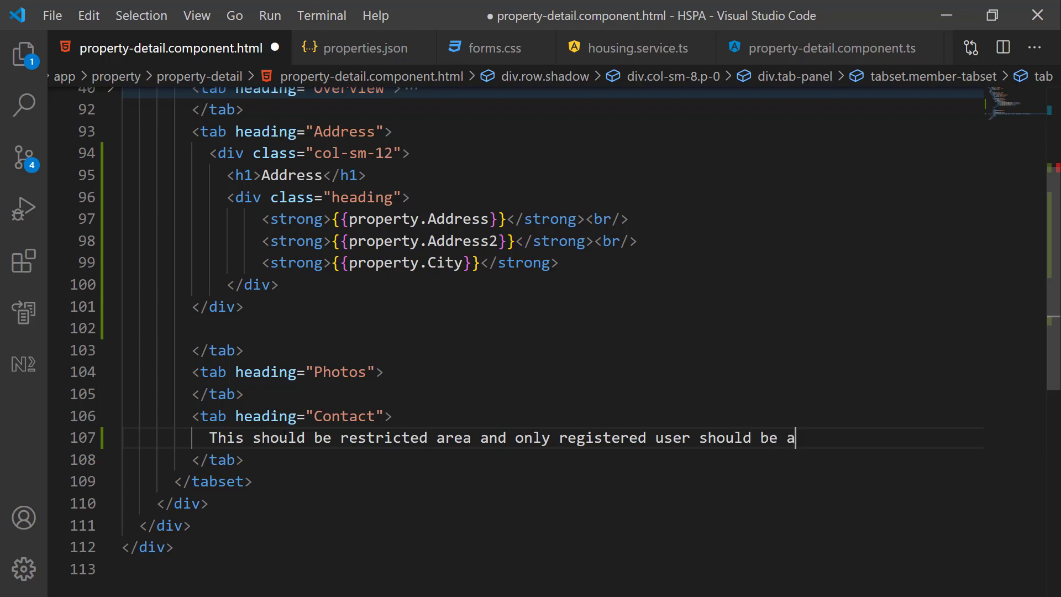
pyautogui.write('seller')
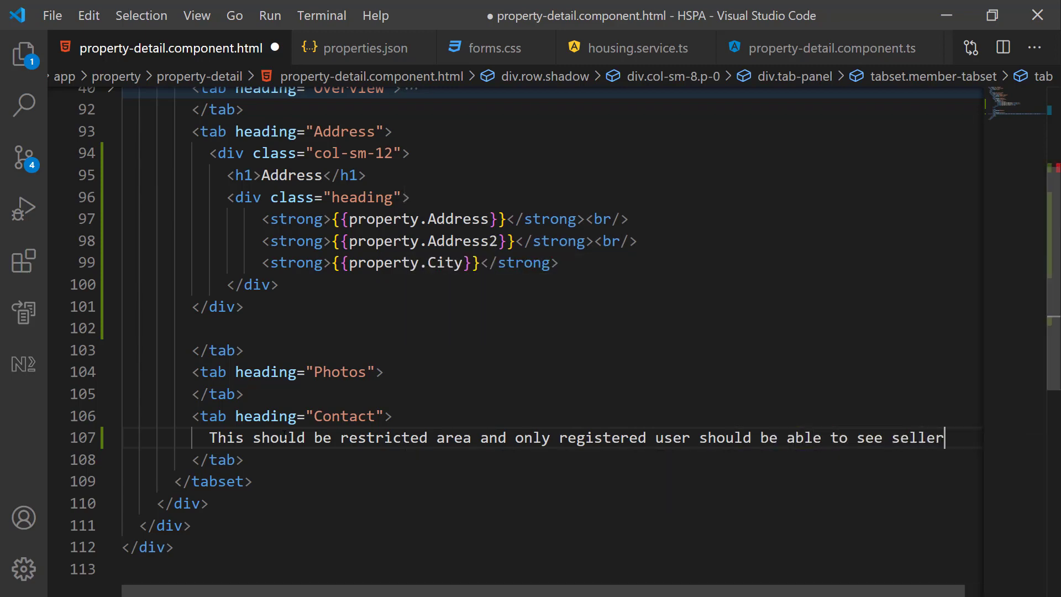
pyautogui.write(' details')
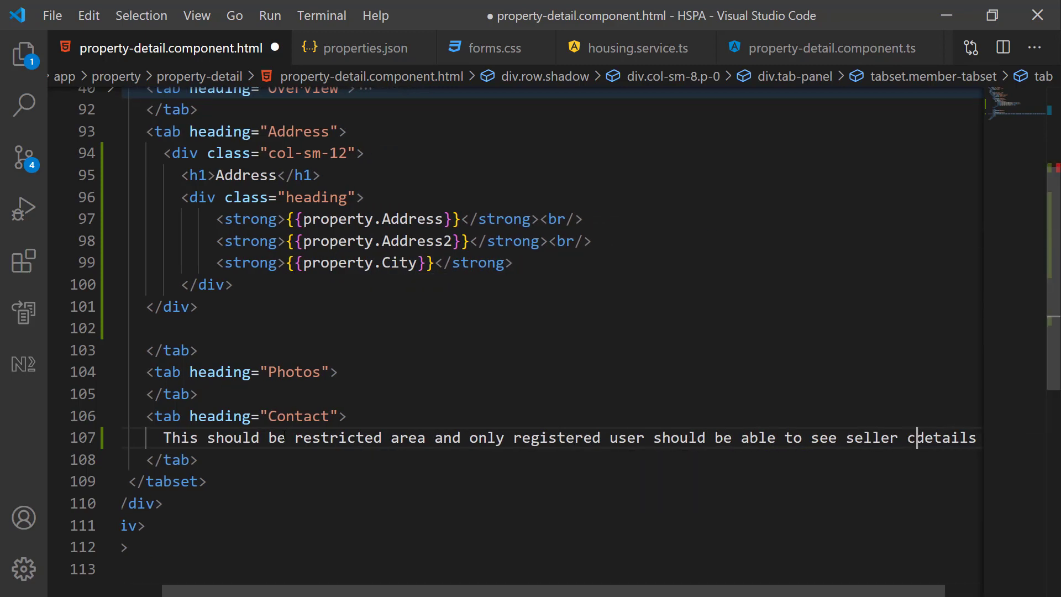
pyautogui.write('ct')
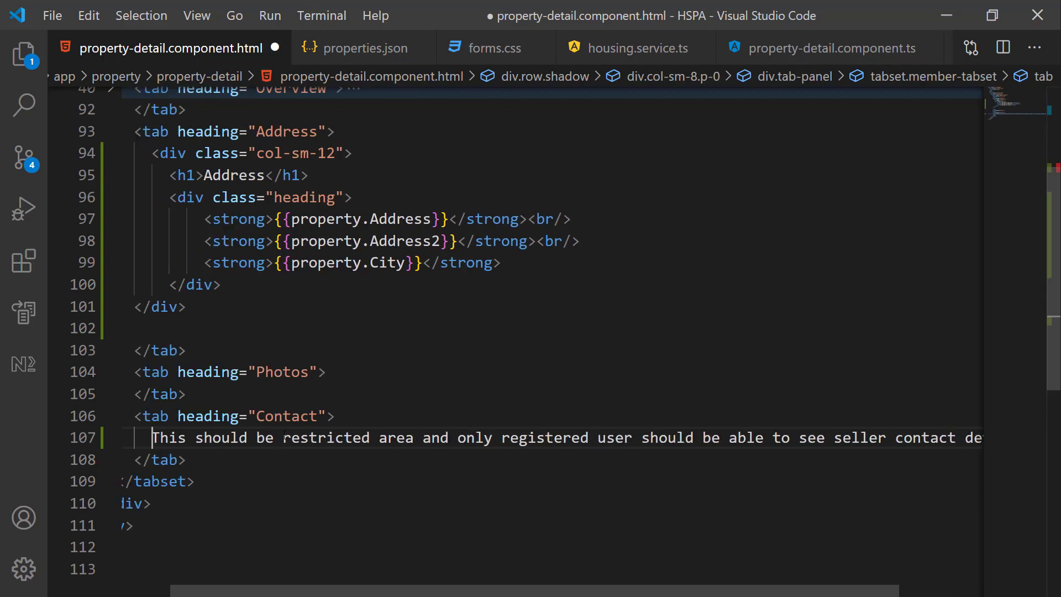
# - Save the Contact restriction note and check the Contact, Photos, Address and Overview tabs
pyautogui.press('Home')
pyautogui.hotkey('ctrl', 's')
pyautogui.hotkey('alt', 'Tab')
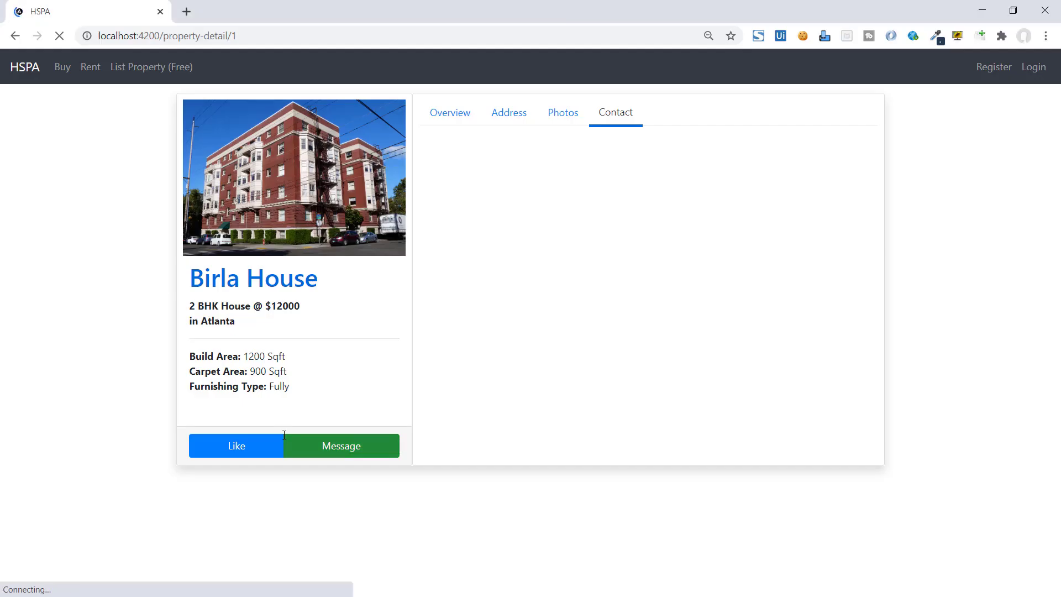
pyautogui.click(615, 112)
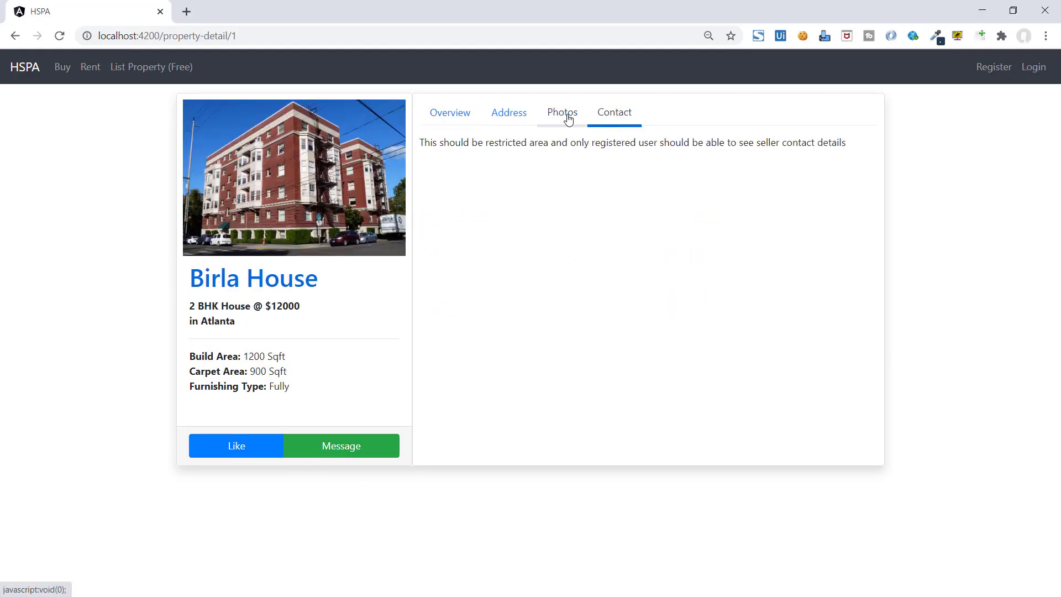
pyautogui.click(562, 112)
pyautogui.click(508, 112)
pyautogui.click(450, 111)
pyautogui.click(508, 113)
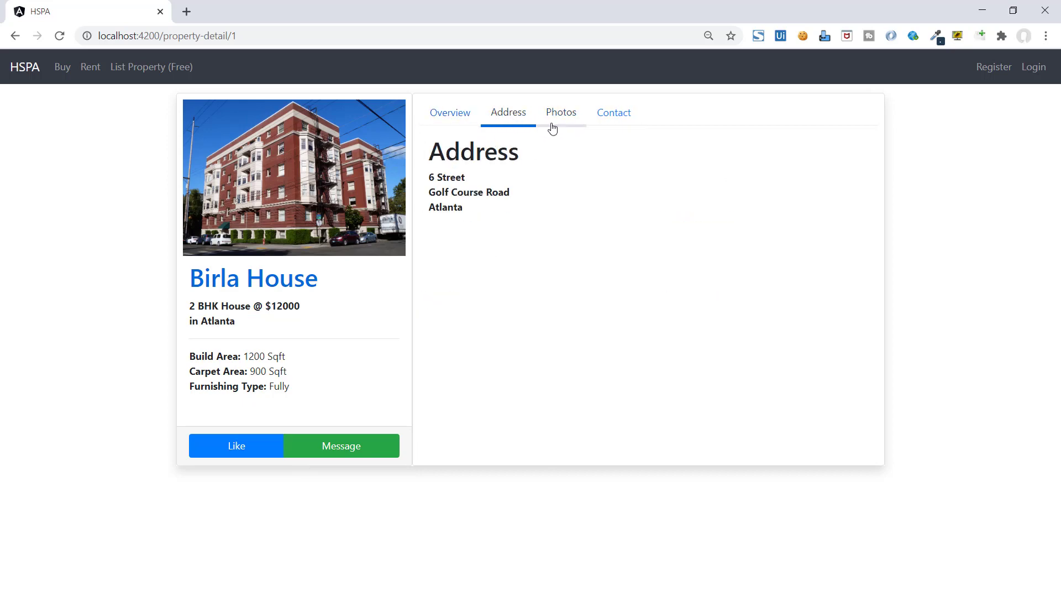
pyautogui.click(561, 112)
# - Copy the heading line into the Photos and Contact tabs and save the template
pyautogui.hotkey('alt', 'Tab')
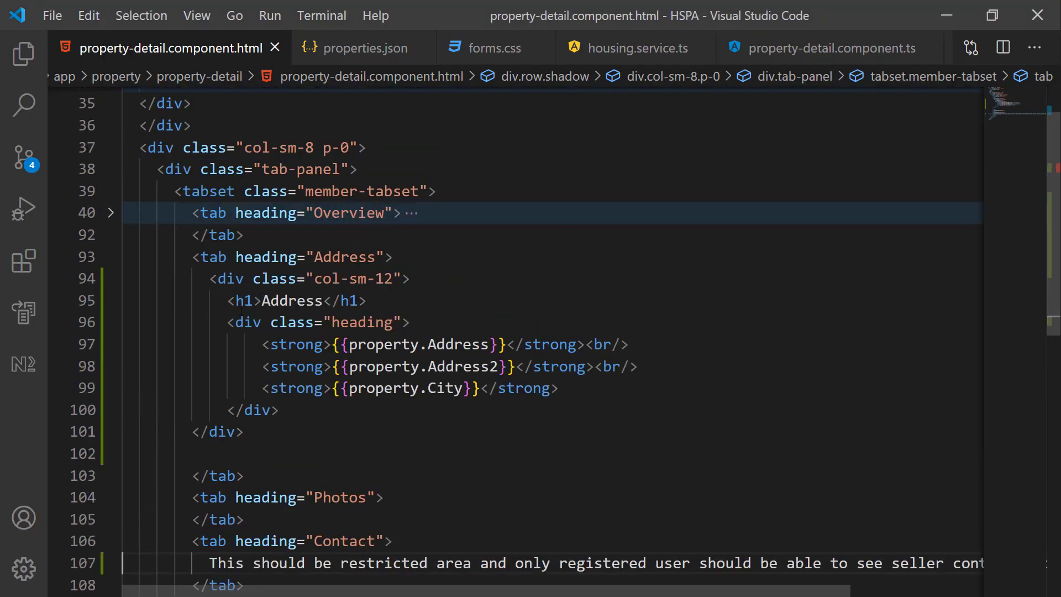
pyautogui.tripleClick(291, 176)
pyautogui.hotkey('ctrl', 'c')
pyautogui.click(383, 371)
pyautogui.press('Return')
pyautogui.hotkey('ctrl', 'v')
pyautogui.write('Photos')
pyautogui.click(391, 440)
pyautogui.press('Return')
pyautogui.hotkey('ctrl', 'v')
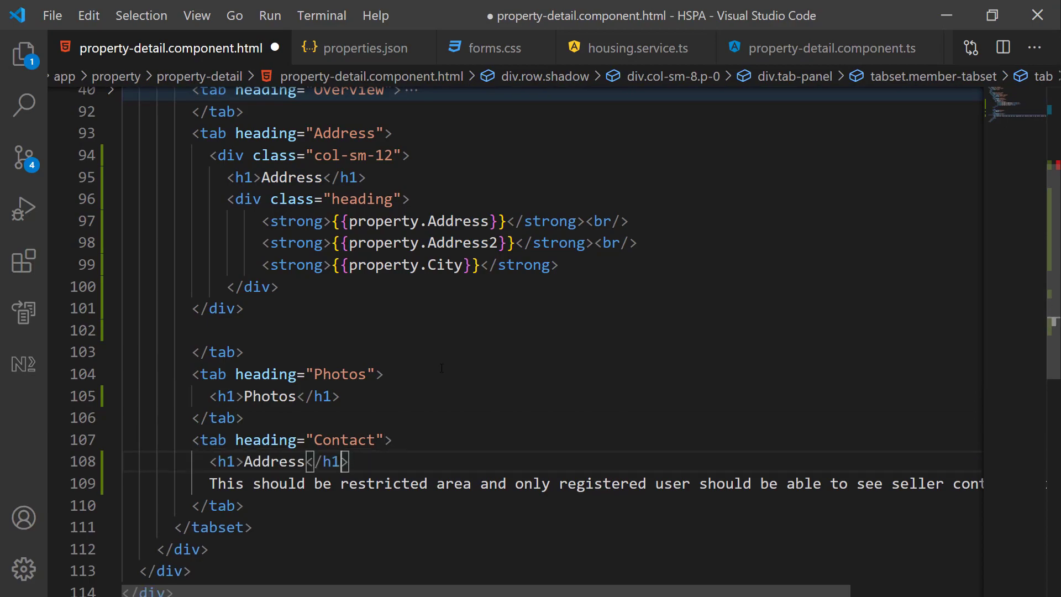
pyautogui.write('Contact Detail')
pyautogui.hotkey('ctrl', 's')
# - Recheck the Contact, Photos and Address tabs in the browser, ending on Overview
pyautogui.hotkey('alt', 'Tab')
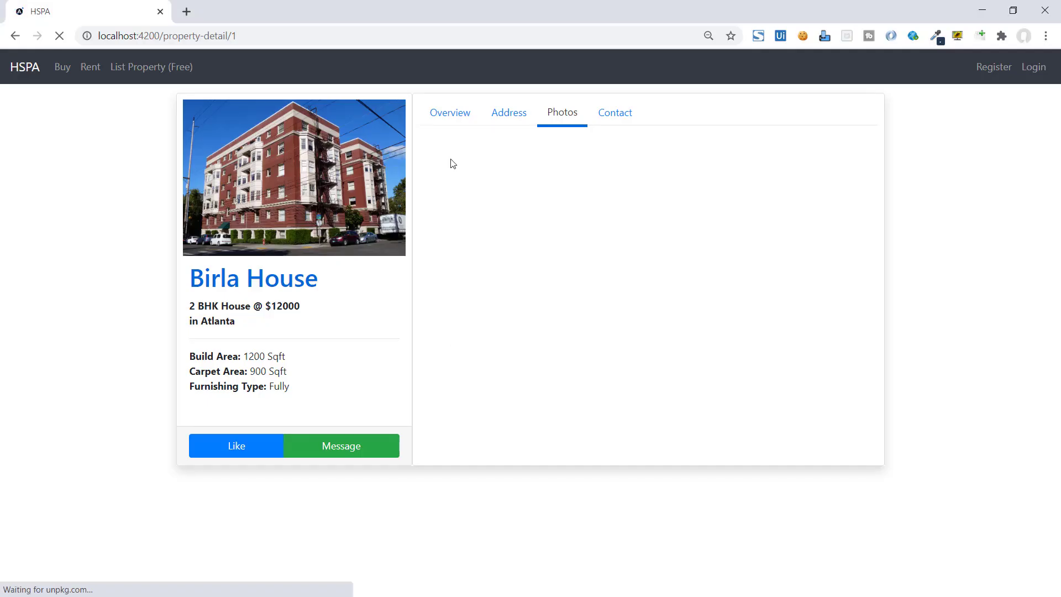
pyautogui.click(614, 113)
pyautogui.click(564, 113)
pyautogui.click(508, 112)
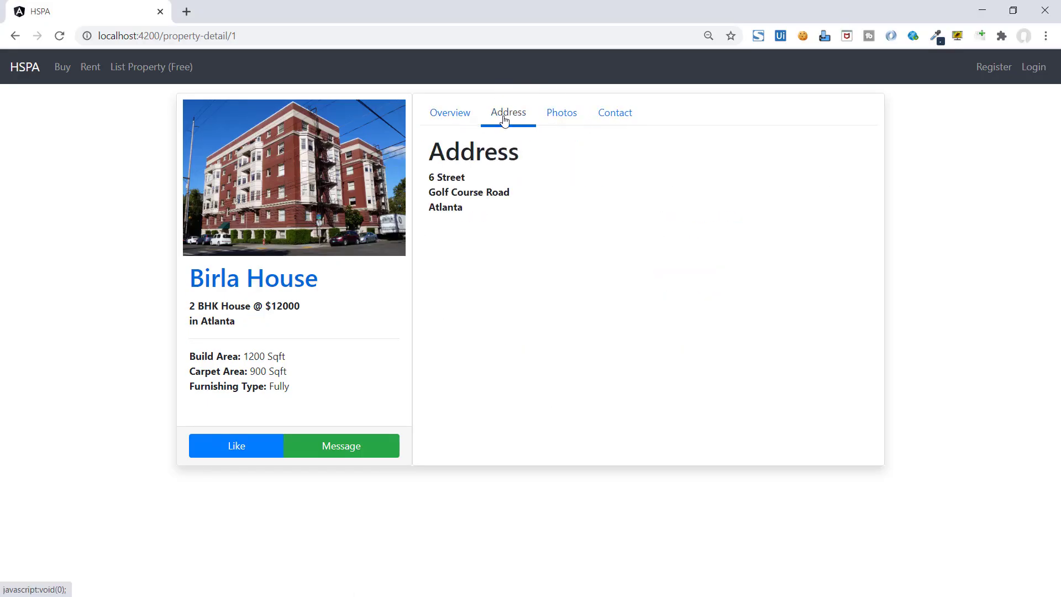
pyautogui.click(450, 111)
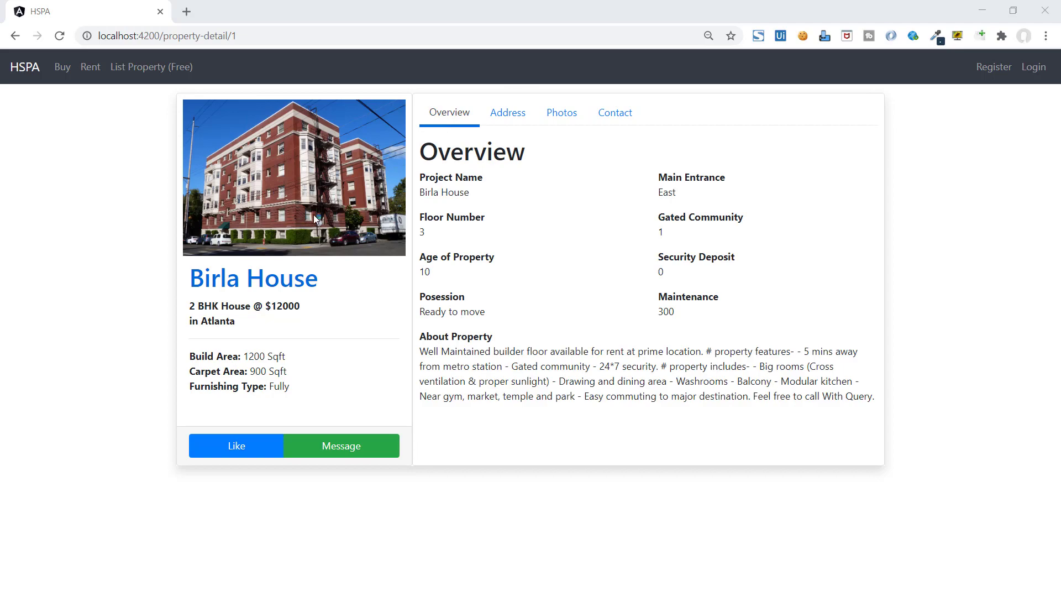
# - Replace prop-1 in the img src with {{property.Image}}, save, and view rental listings
pyautogui.hotkey('alt', 'Tab')
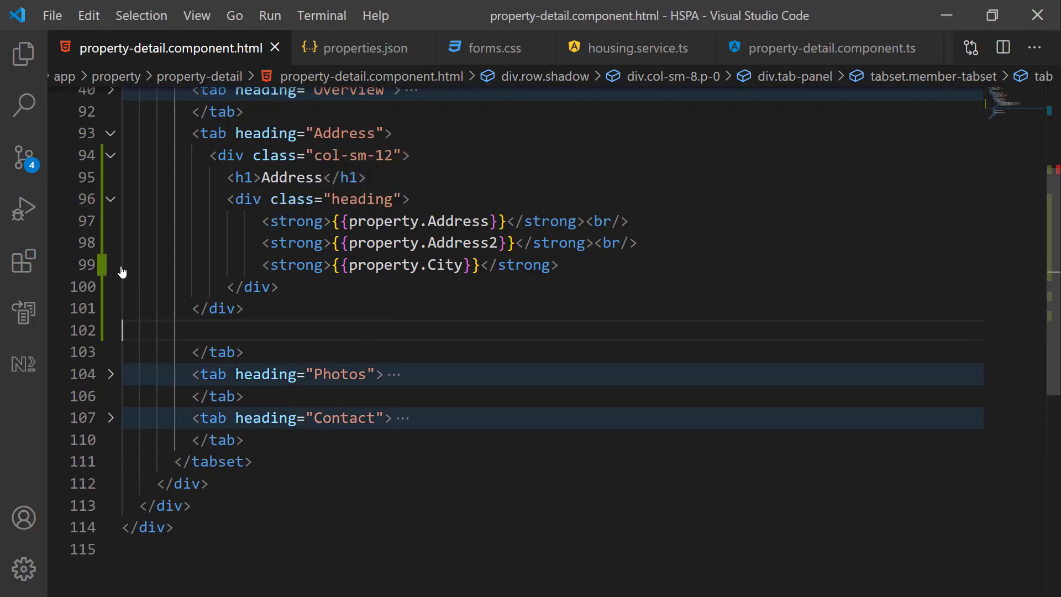
pyautogui.doubleClick(629, 185)
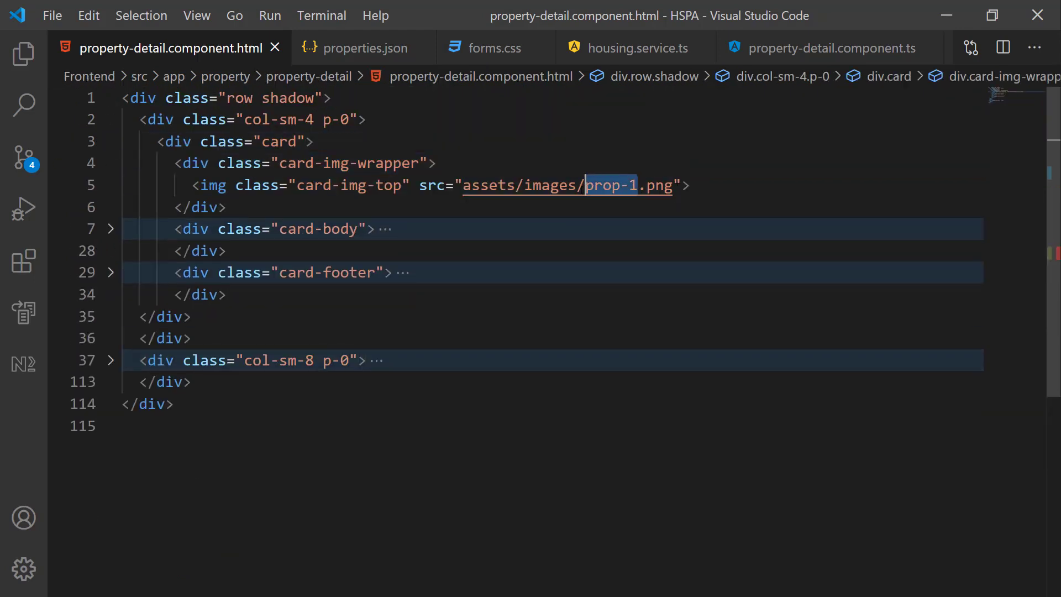
pyautogui.write('{{property.Image')
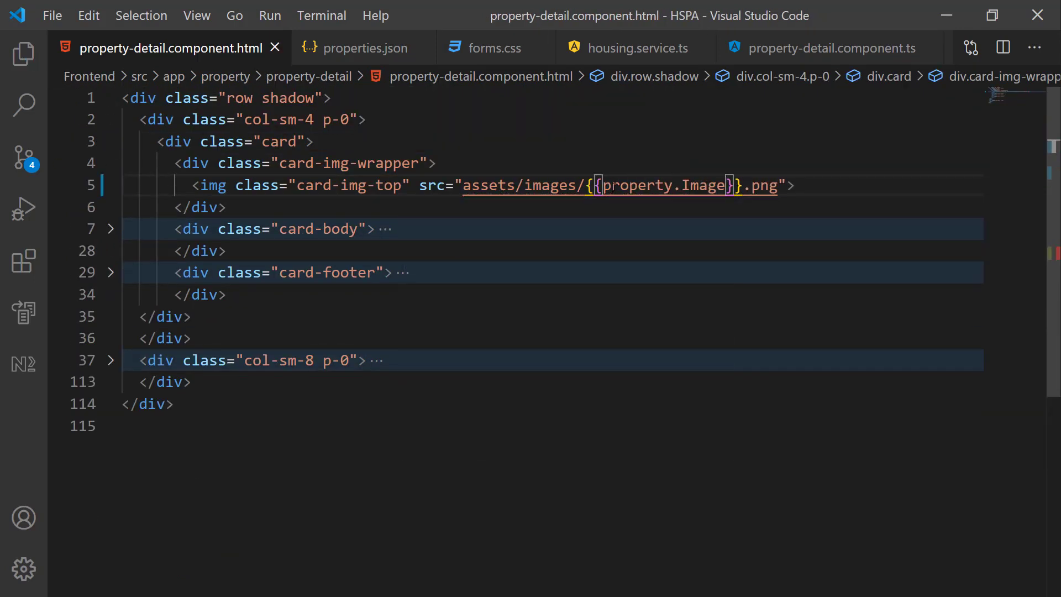
pyautogui.hotkey('ctrl', 's')
pyautogui.hotkey('alt', 'Tab')
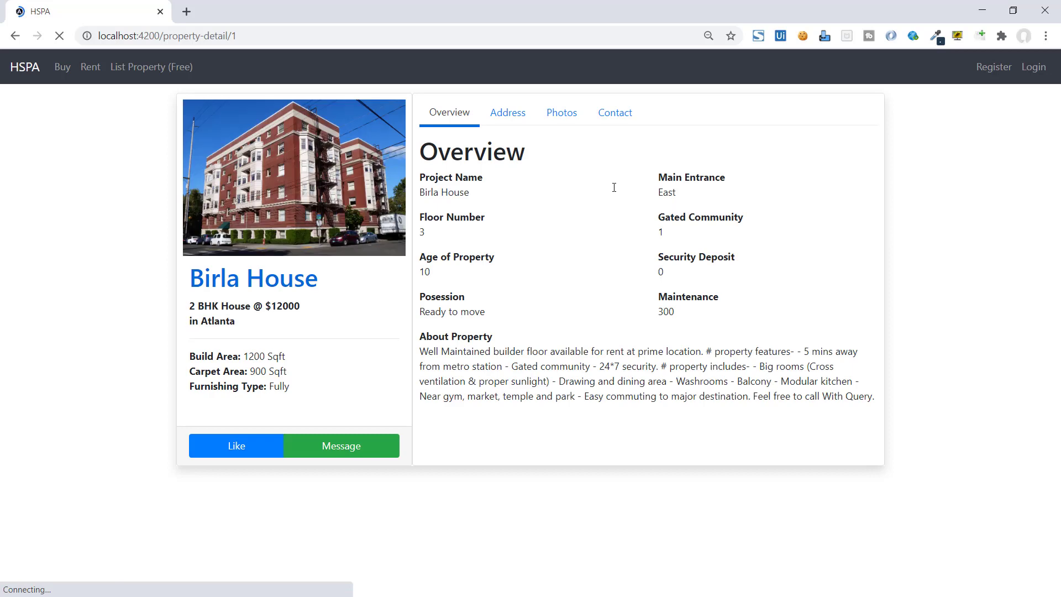
pyautogui.click(89, 67)
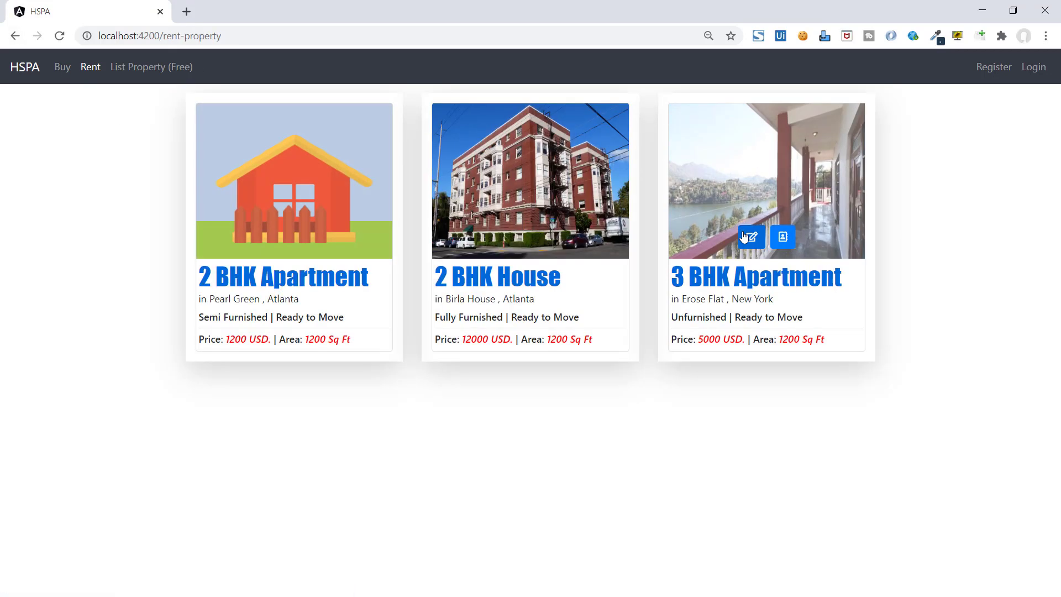
# - Reload Erose Flat's detail page, view property-detail/3, then return to property 2
pyautogui.click(747, 233)
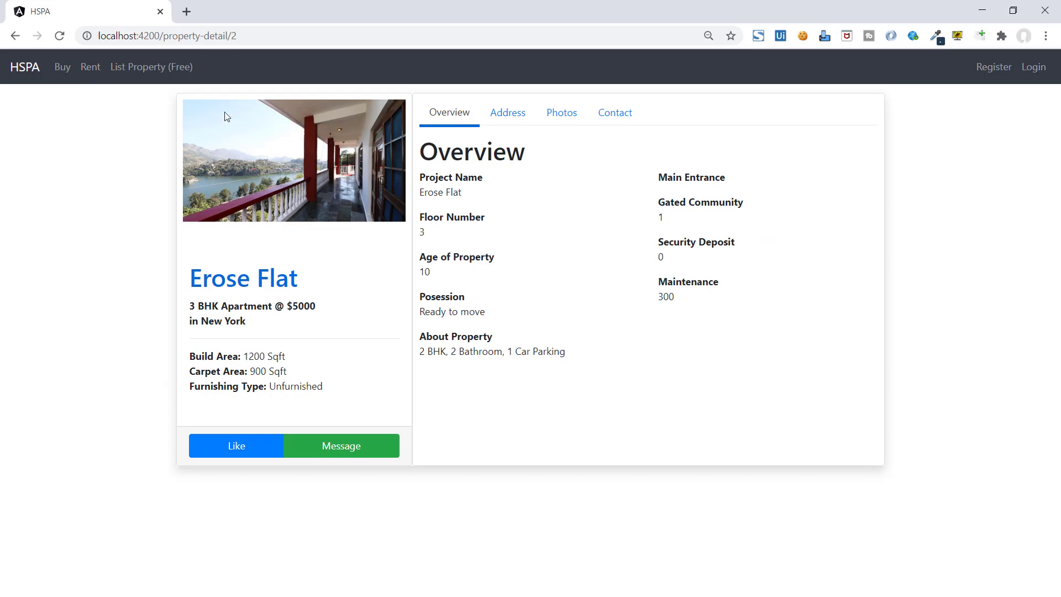
pyautogui.press('F5')
pyautogui.doubleClick(234, 36)
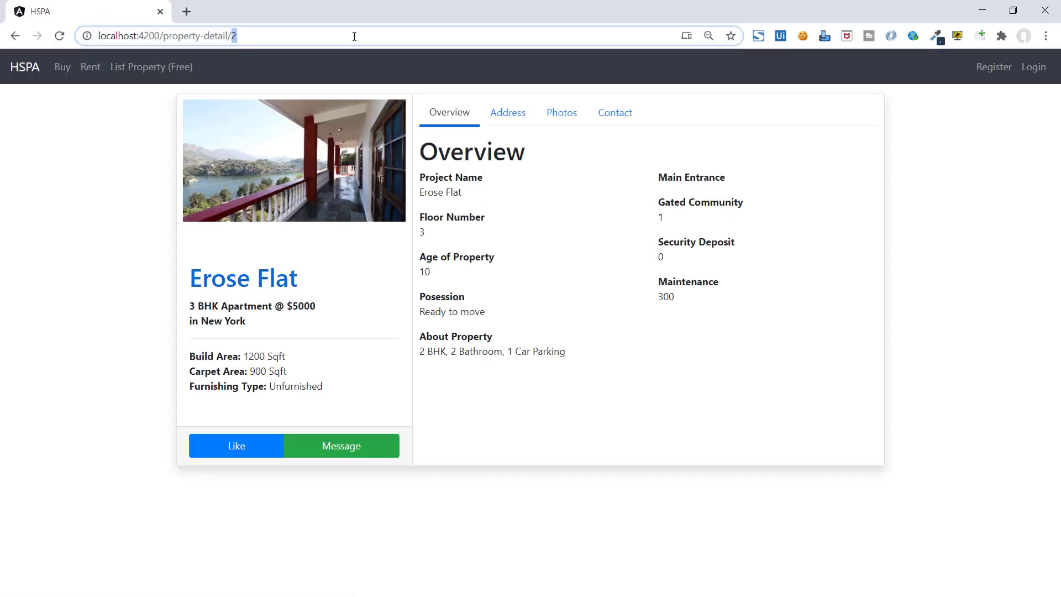
pyautogui.write('3')
pyautogui.press('Return')
pyautogui.hotkey('alt', 'Left')
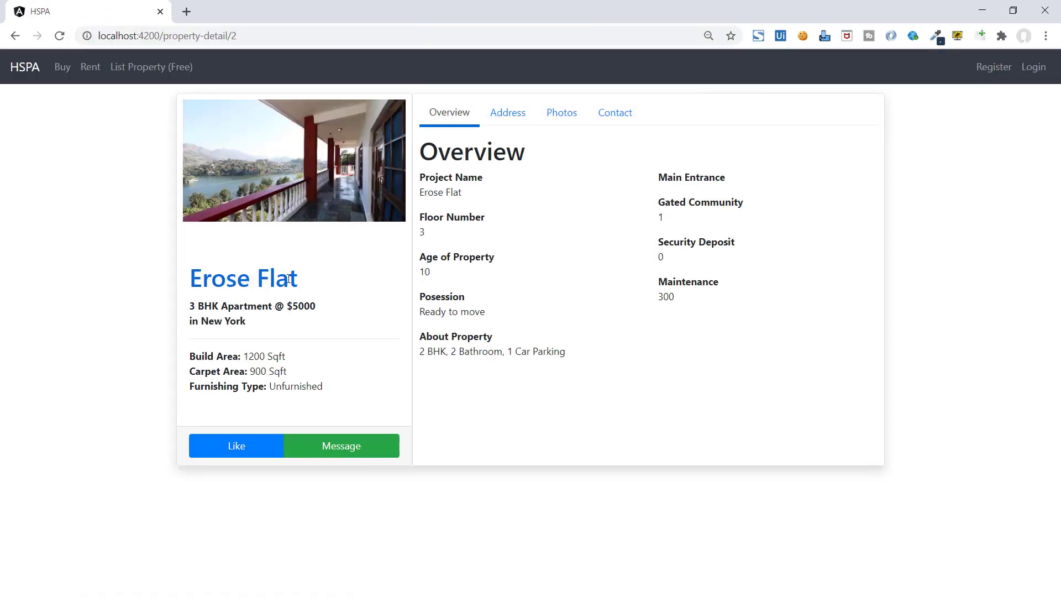
# - Add height: 250px to the .card img rule in property-detail.component.css and save
pyautogui.hotkey('alt', 'Tab')
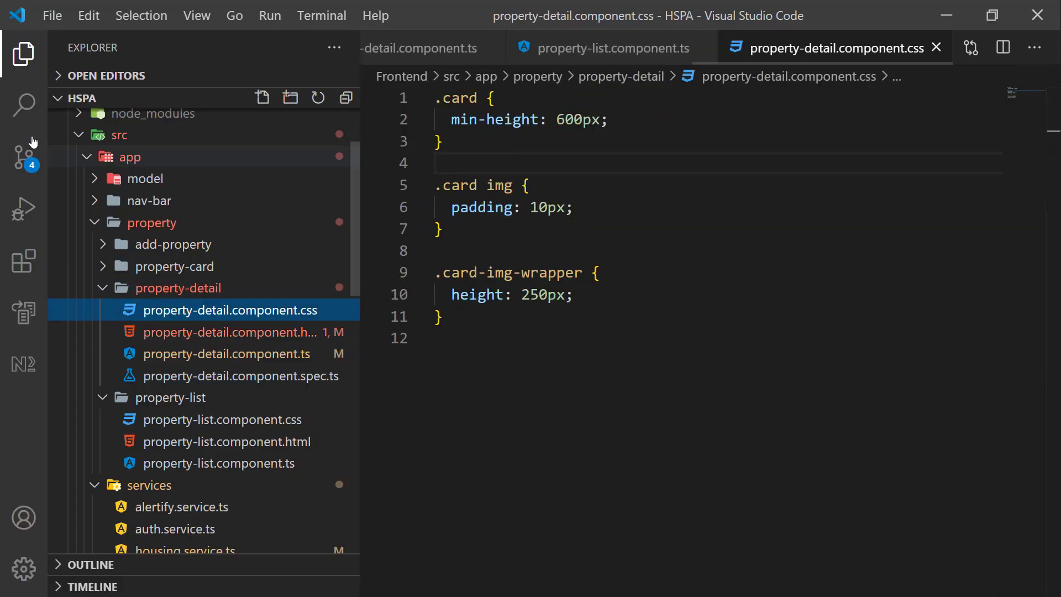
pyautogui.hotkey('ctrl', 'b')
pyautogui.click(274, 208)
pyautogui.press('Return')
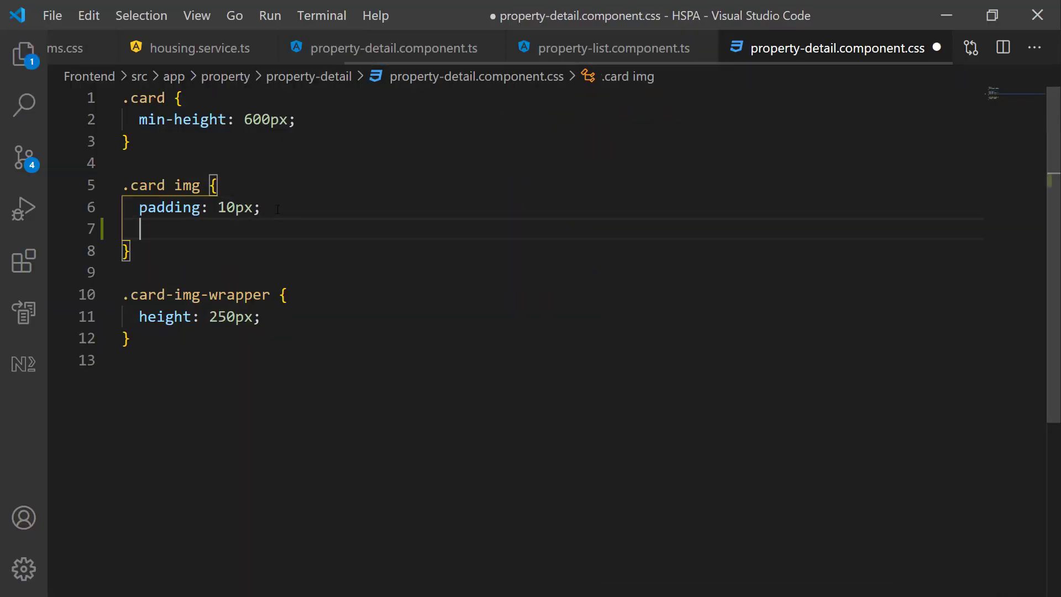
pyautogui.write('he')
pyautogui.press('Return')
pyautogui.write('250px;')
pyautogui.hotkey('ctrl', 's')
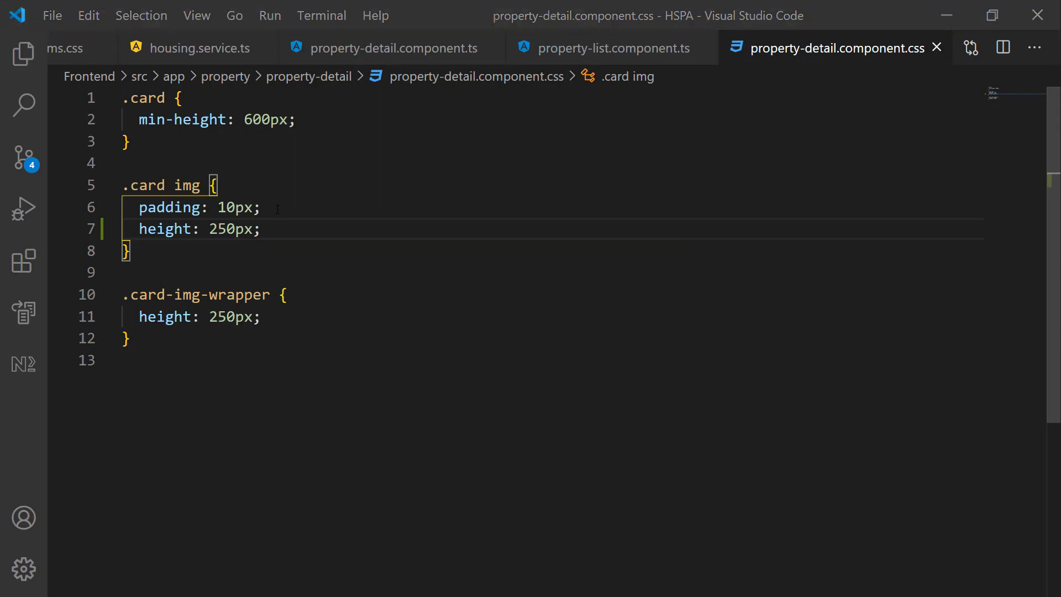
# - Preview the property 3 and Pearl Green detail pages in Chrome with the fixed height
pyautogui.hotkey('alt', 'Tab')
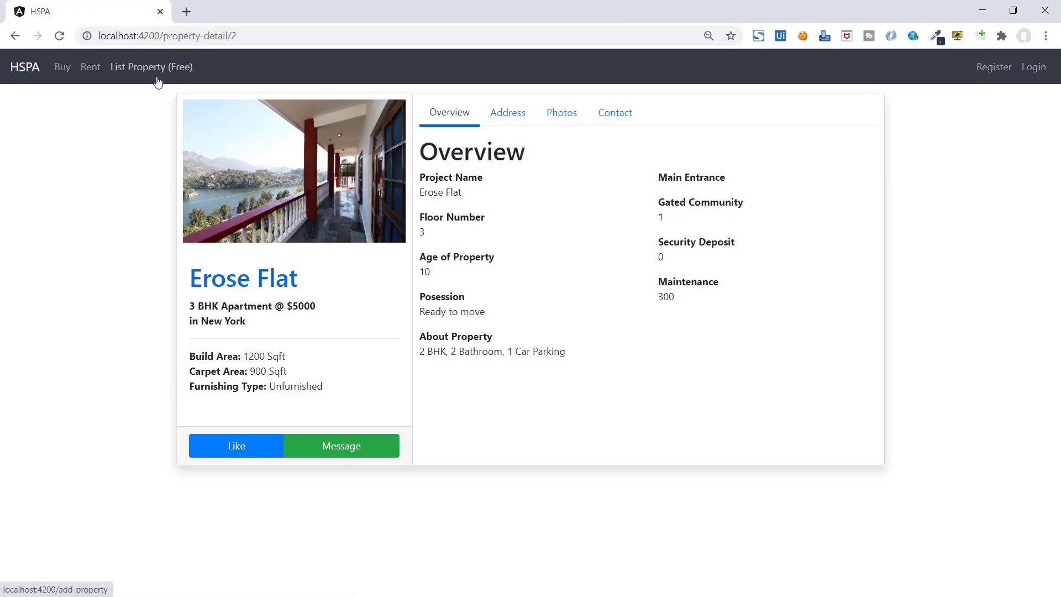
pyautogui.click(230, 35)
pyautogui.press('BackSpace')
pyautogui.write('3')
pyautogui.press('Return')
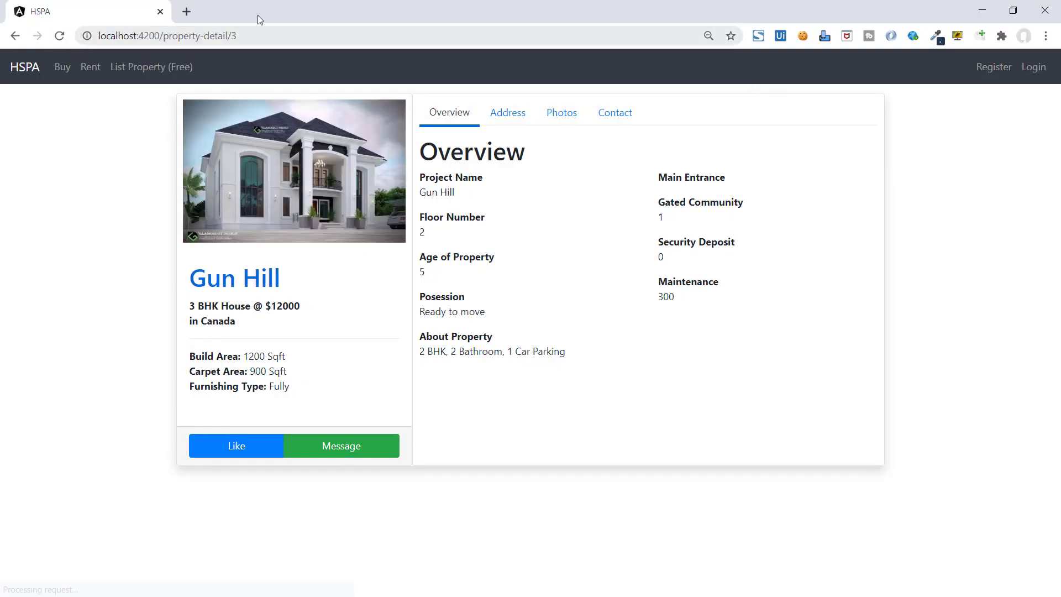
pyautogui.click(90, 66)
pyautogui.click(282, 241)
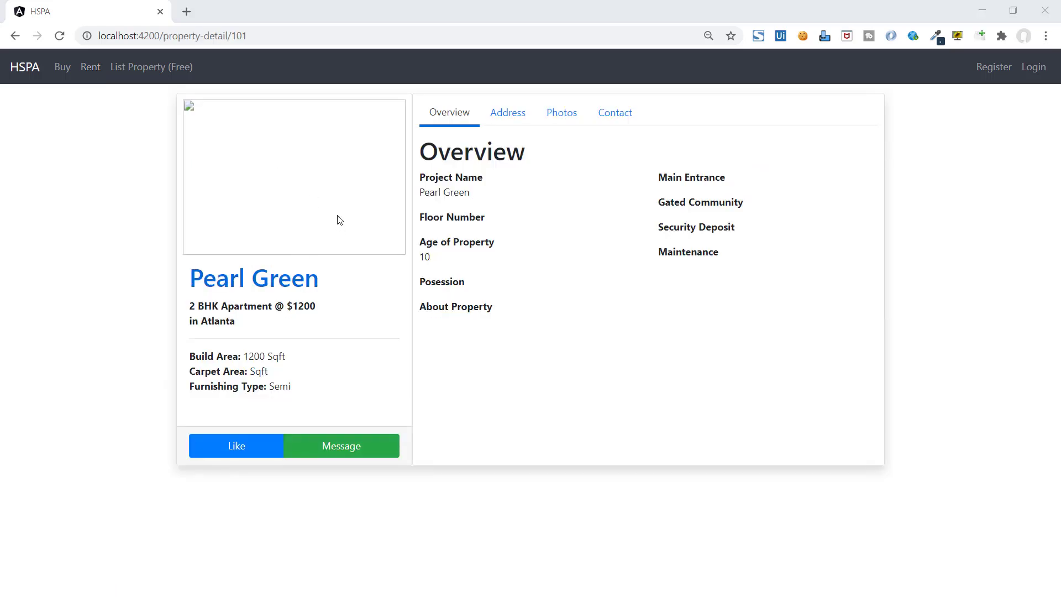
pyautogui.hotkey('alt', 'Tab')
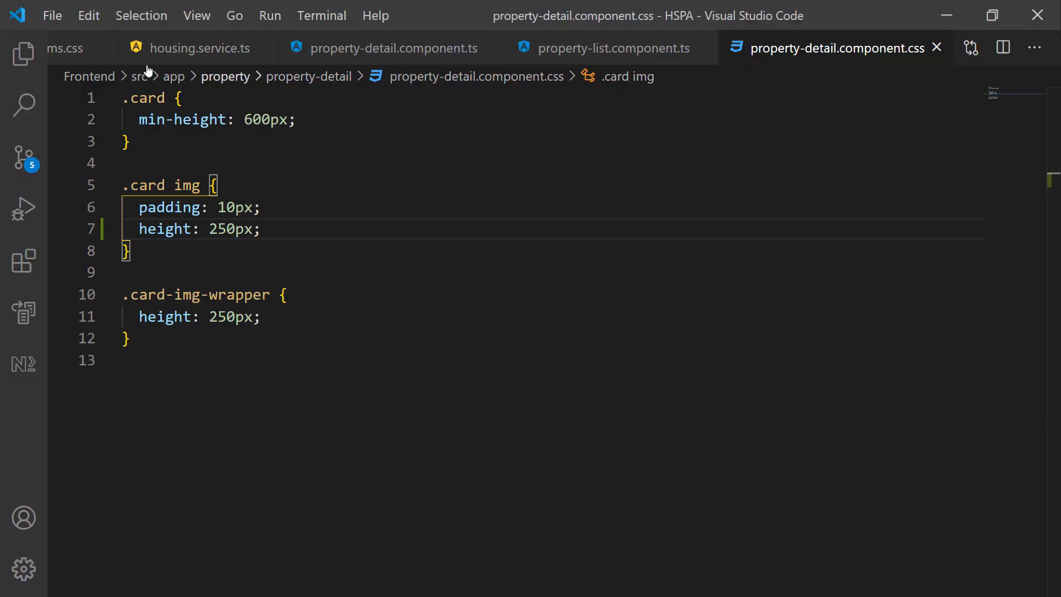
# - Add *ngIf="property.Image" to the img tag in property-detail.component.html
pyautogui.click(23, 55)
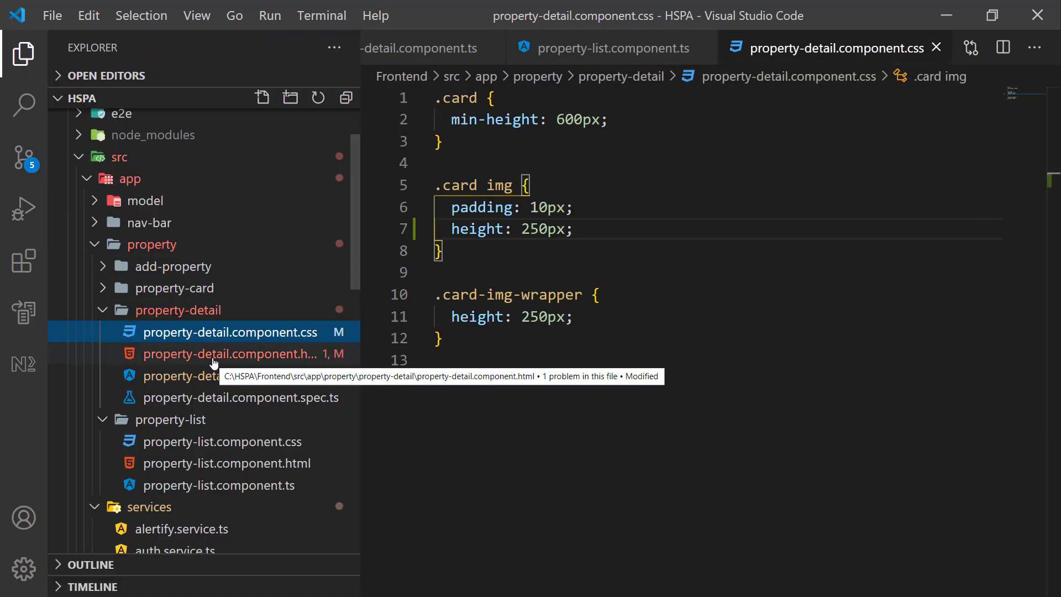
pyautogui.click(230, 355)
pyautogui.hotkey('ctrl', 'b')
pyautogui.click(675, 186)
pyautogui.write('*ng')
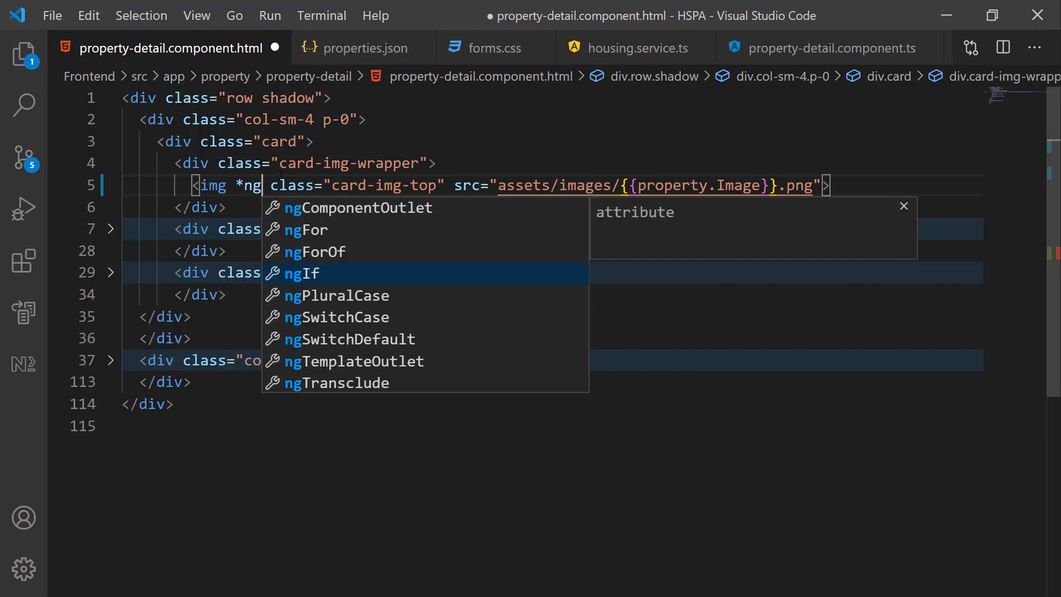
pyautogui.press('Return')
pyautogui.write('="property')
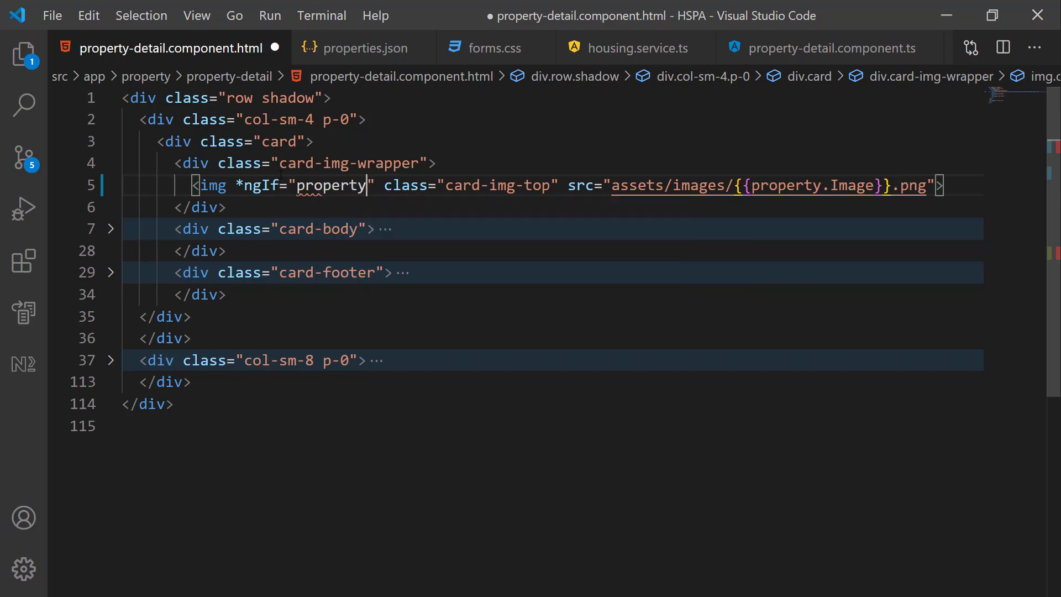
pyautogui.write('.Image')
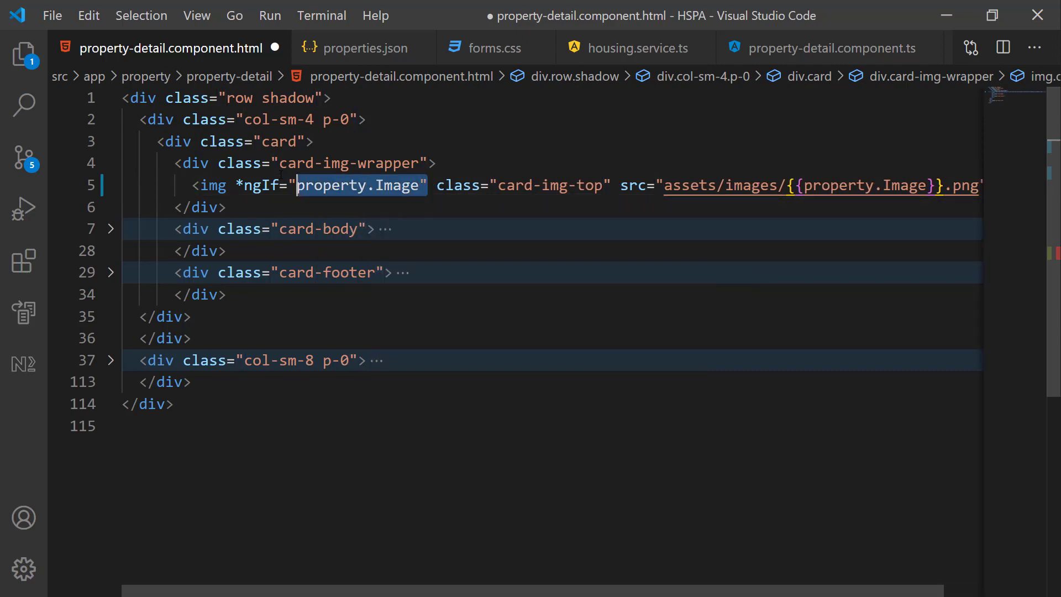
# - Add a duplicate img with *ngIf="!property.Image" showing house_default.png, save, and return to the browser listing
pyautogui.hotkey('shift', 'alt', 'Down')
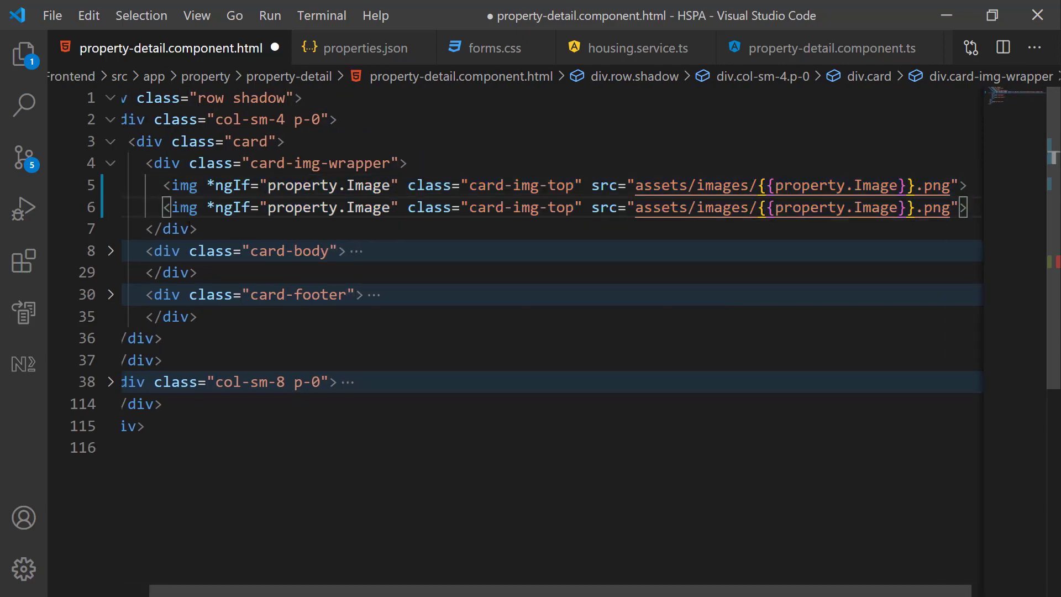
pyautogui.click(268, 207)
pyautogui.write('!')
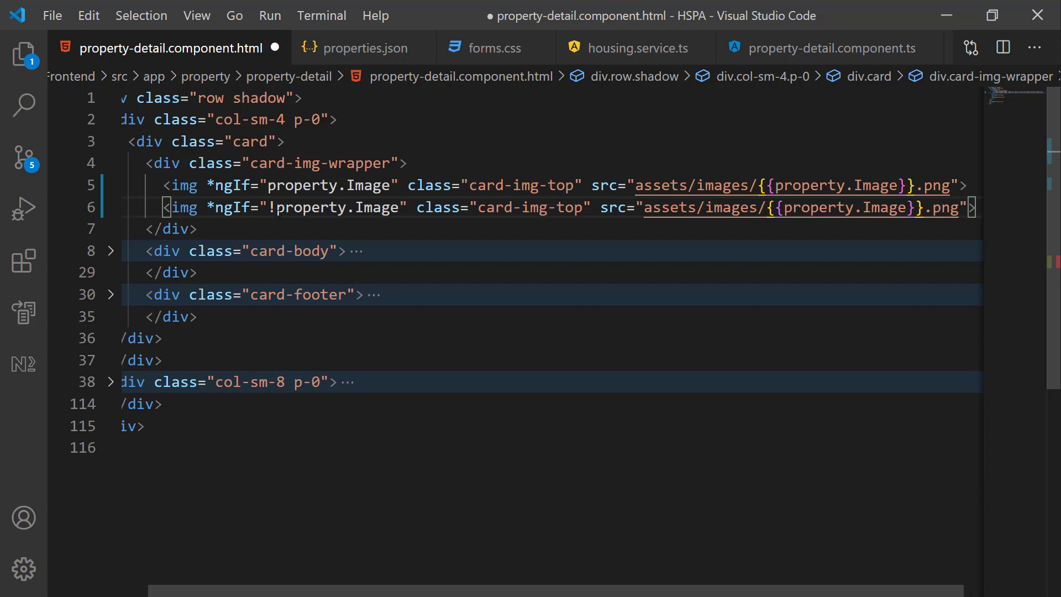
pyautogui.click(770, 207)
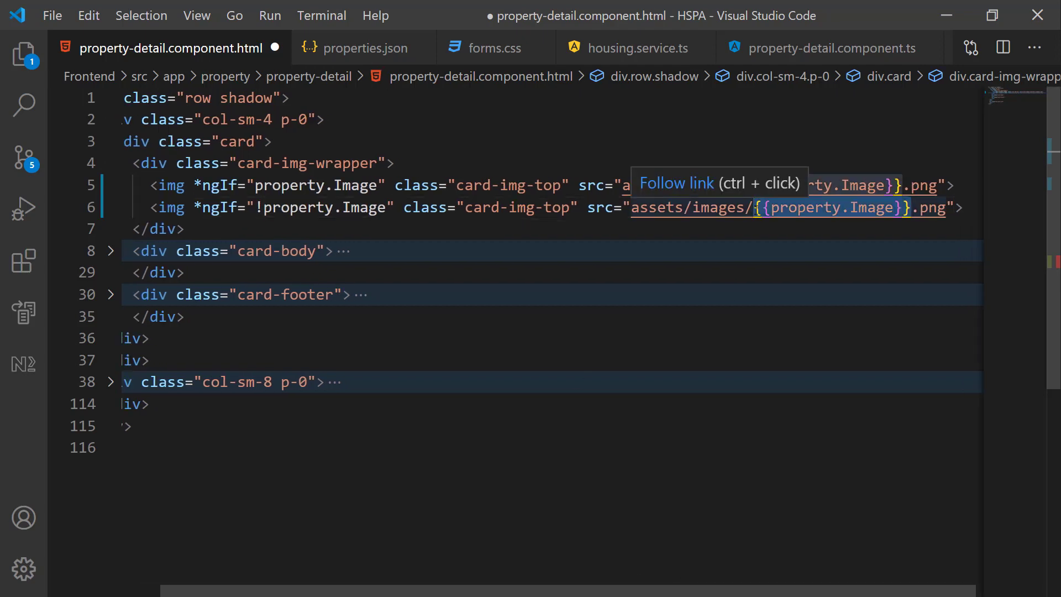
pyautogui.write('house_defaul')
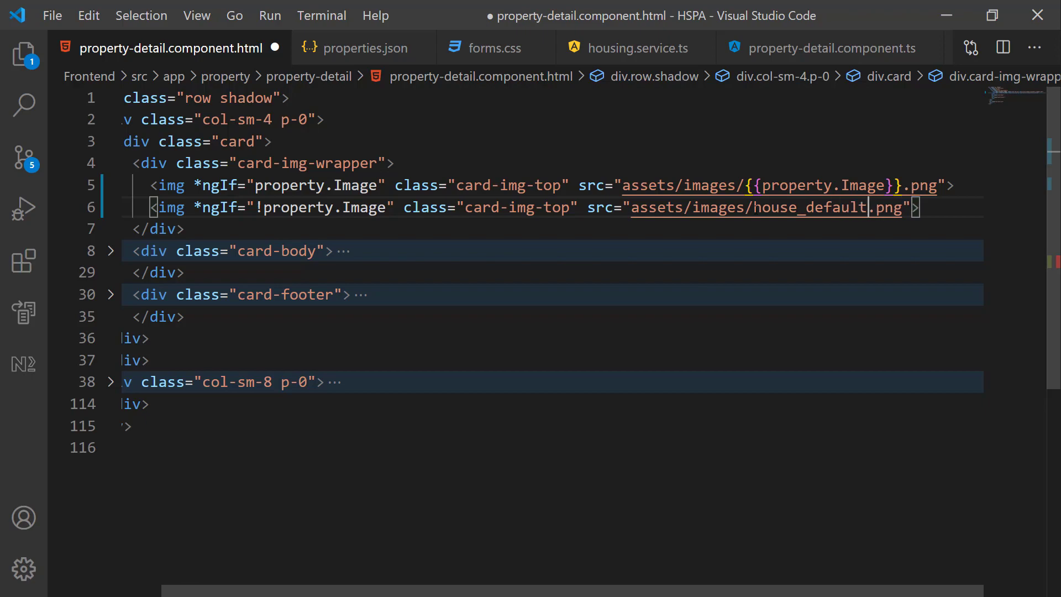
pyautogui.hotkey('ctrl', 's')
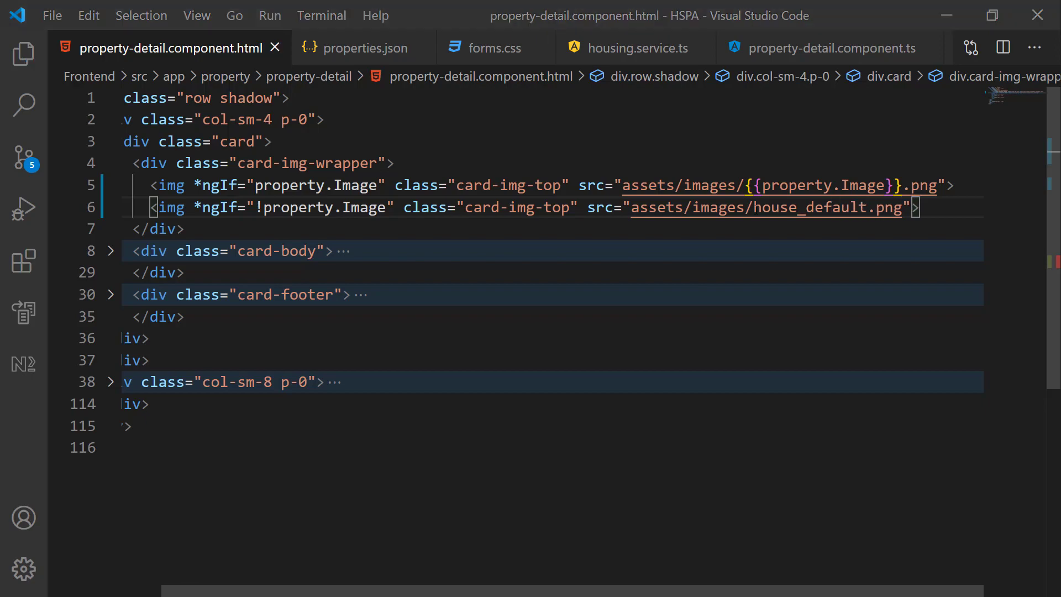
pyautogui.hotkey('alt', 'Tab')
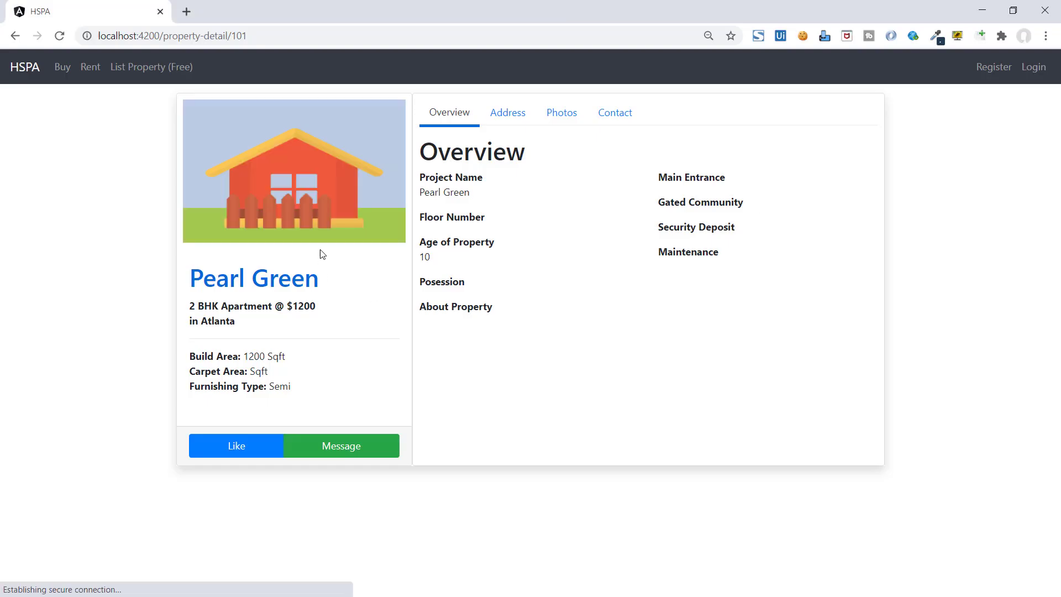
pyautogui.click(62, 67)
# - Open Gun Hill's details and browse the carousel to the fireplace photo
pyautogui.click(274, 238)
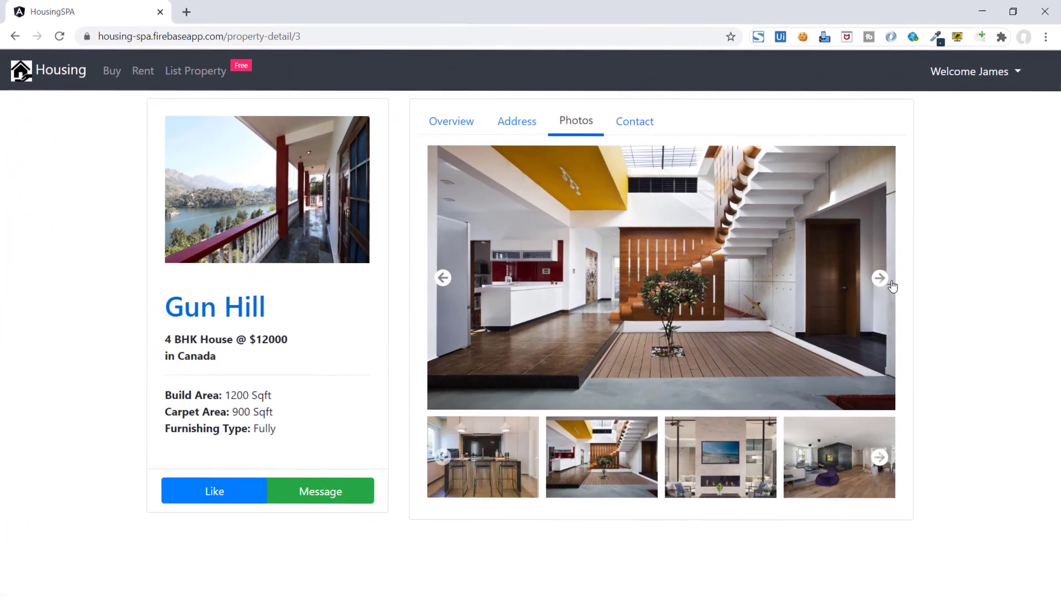
pyautogui.click(880, 277)
pyautogui.click(879, 277)
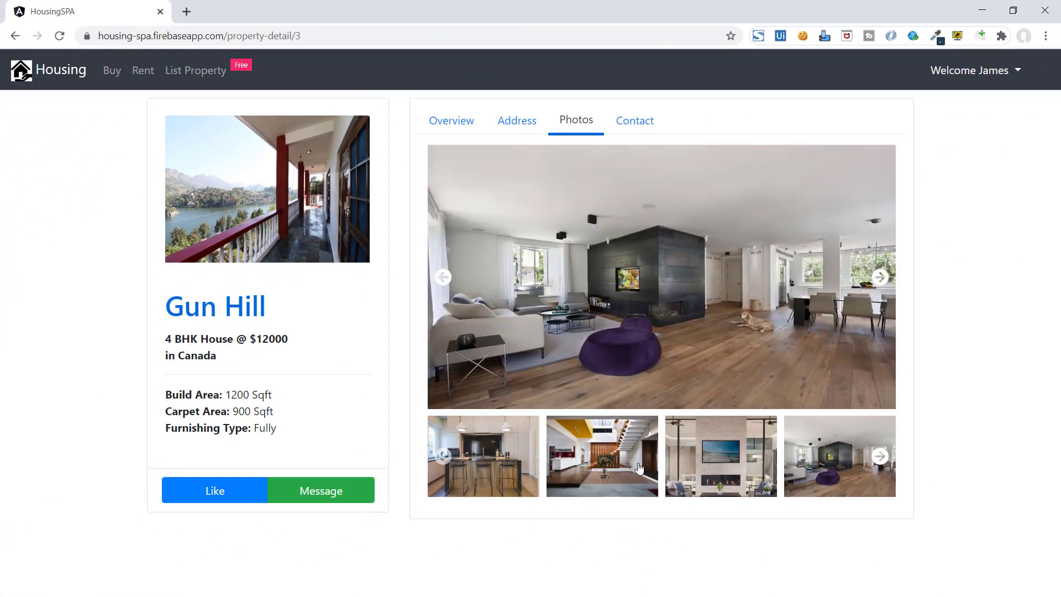
pyautogui.click(602, 457)
pyautogui.click(721, 456)
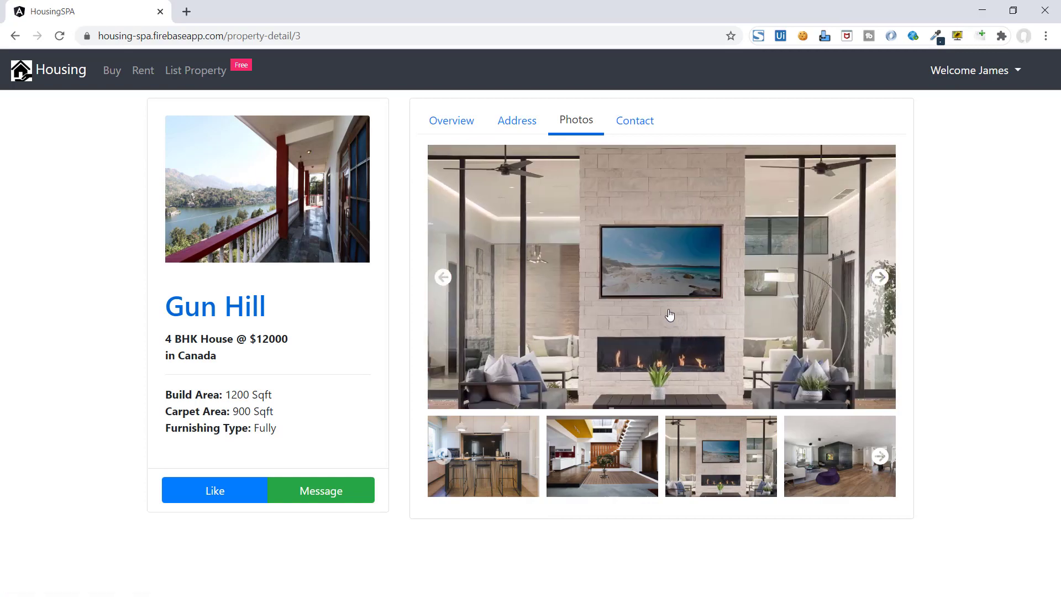
# - View the fireplace photo full screen, step through two more photos, and close the viewer
pyautogui.click(676, 319)
pyautogui.click(1038, 326)
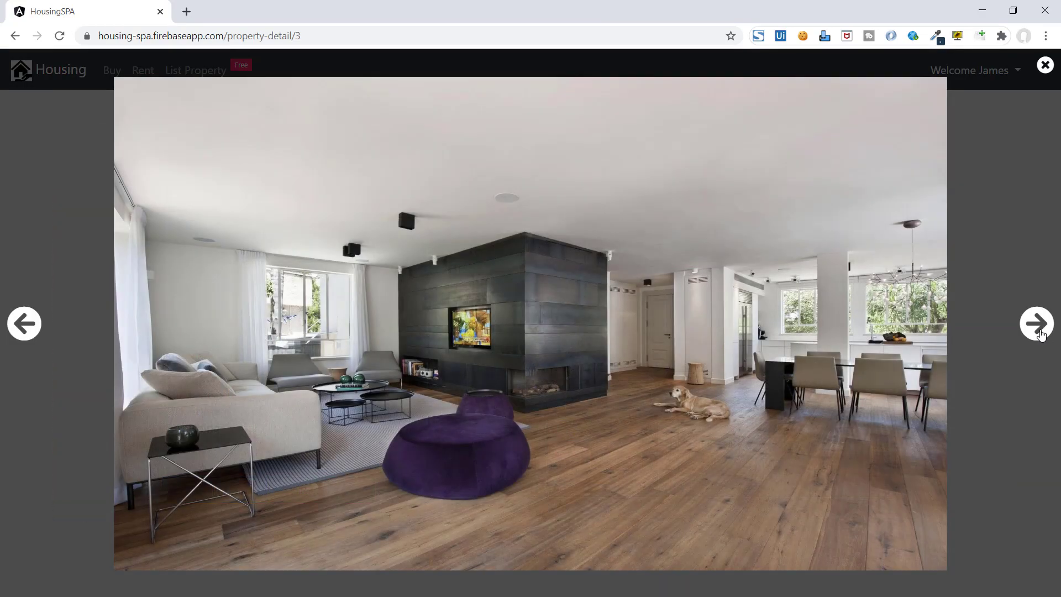
pyautogui.click(1036, 321)
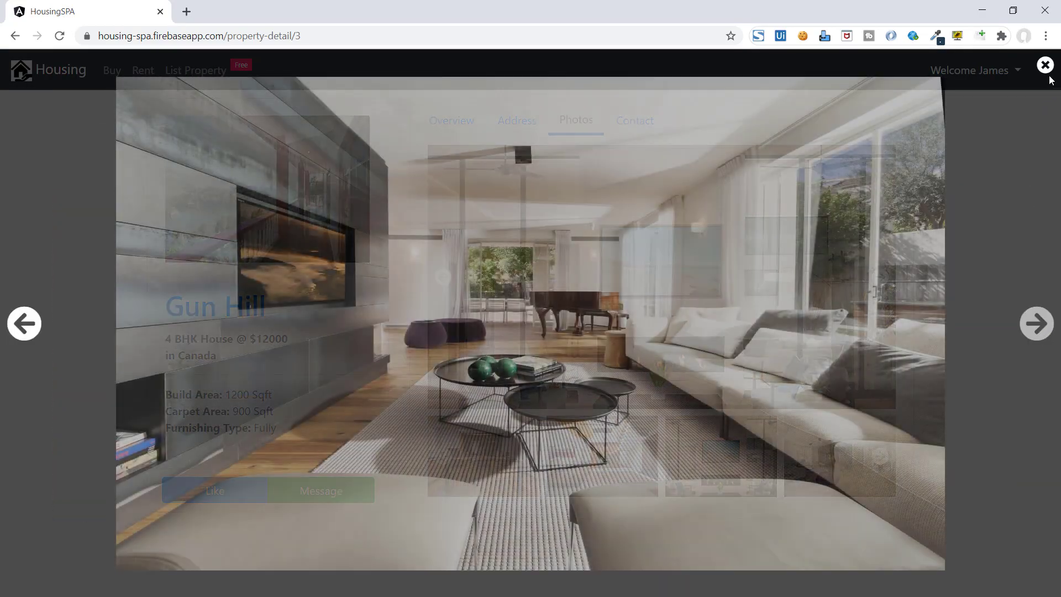
pyautogui.click(1045, 66)
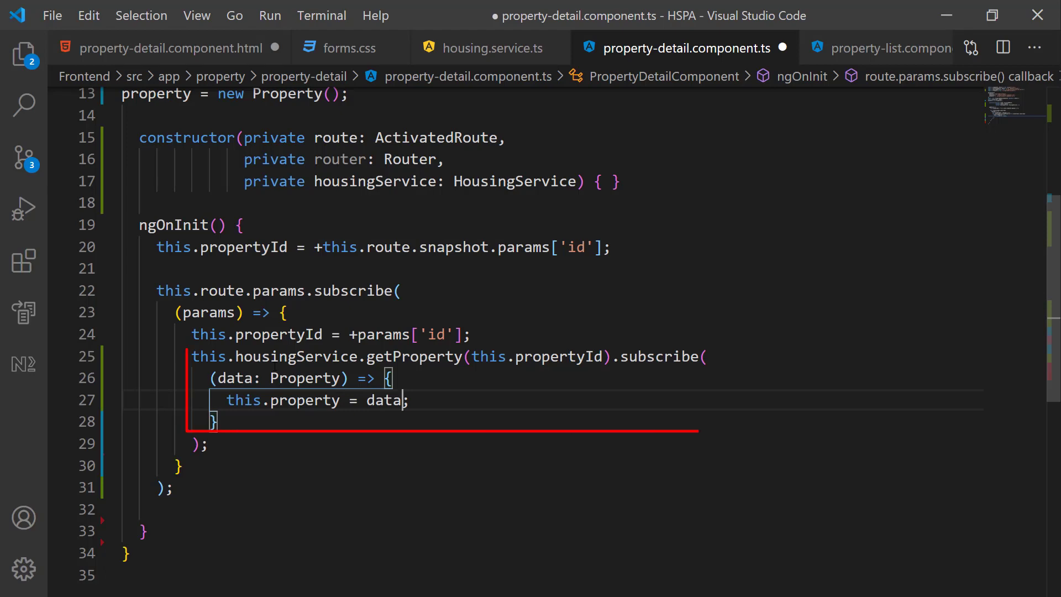
# - Save property-detail.component.ts with getProperty nested inside the route params subscription
pyautogui.hotkey('ctrl', 's')
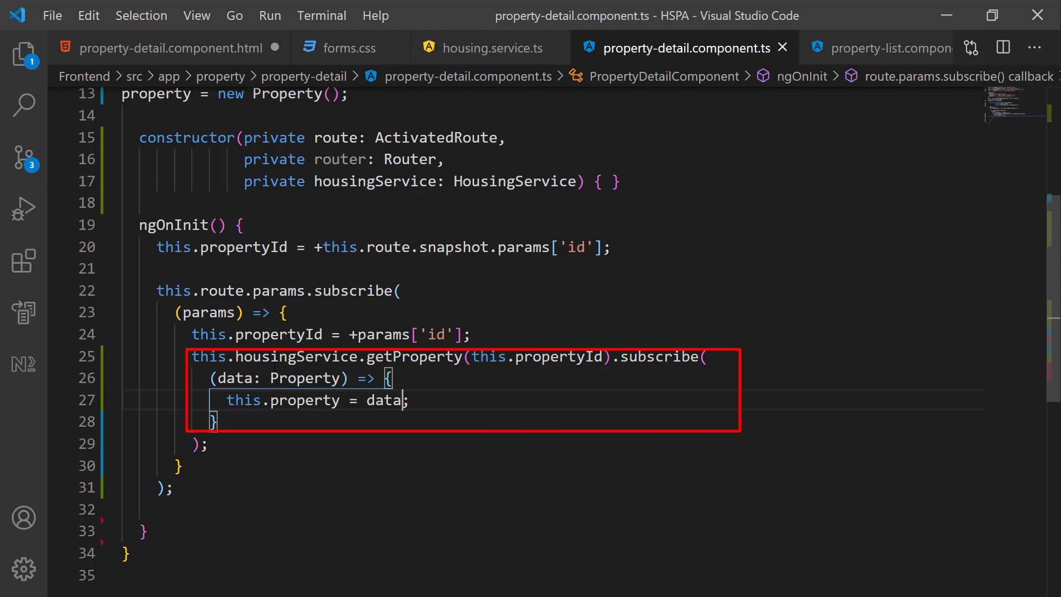